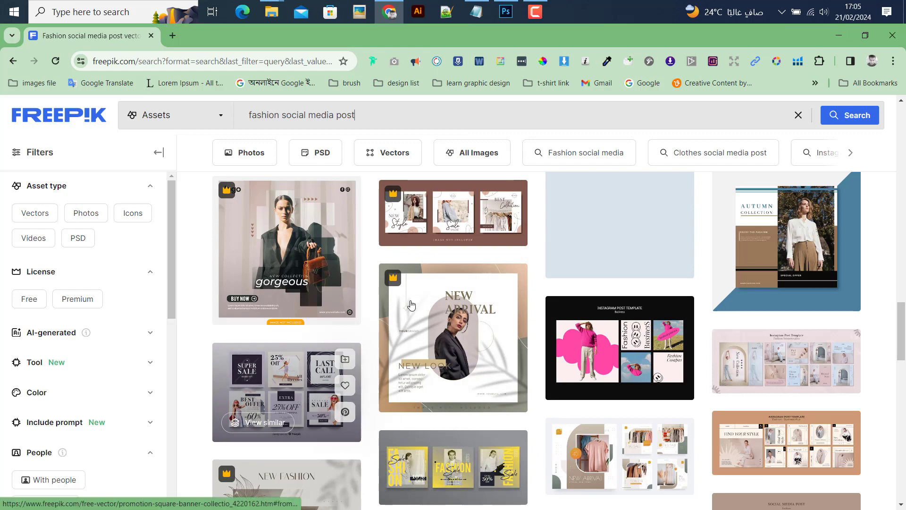
Examine the Freepik results for fashion social media post designs as layout references
scroll(541, 337, "up", 7)
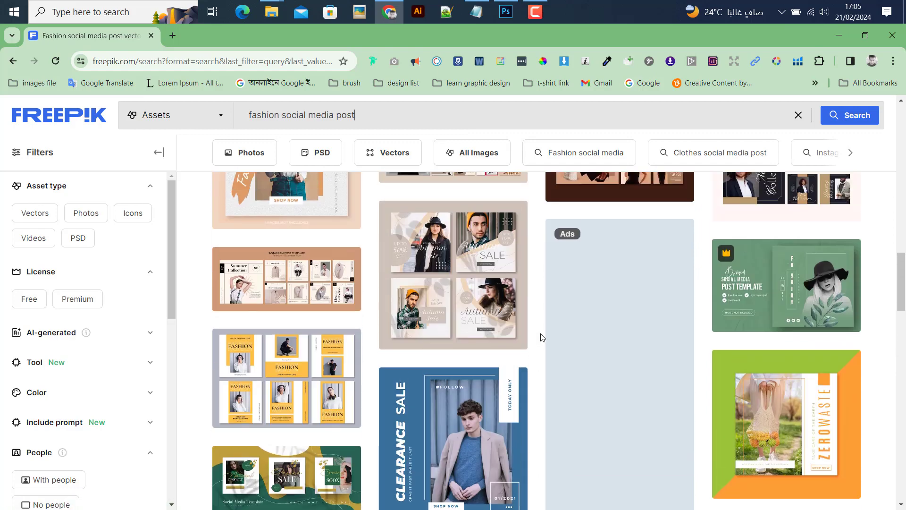
scroll(541, 338, "up", 5)
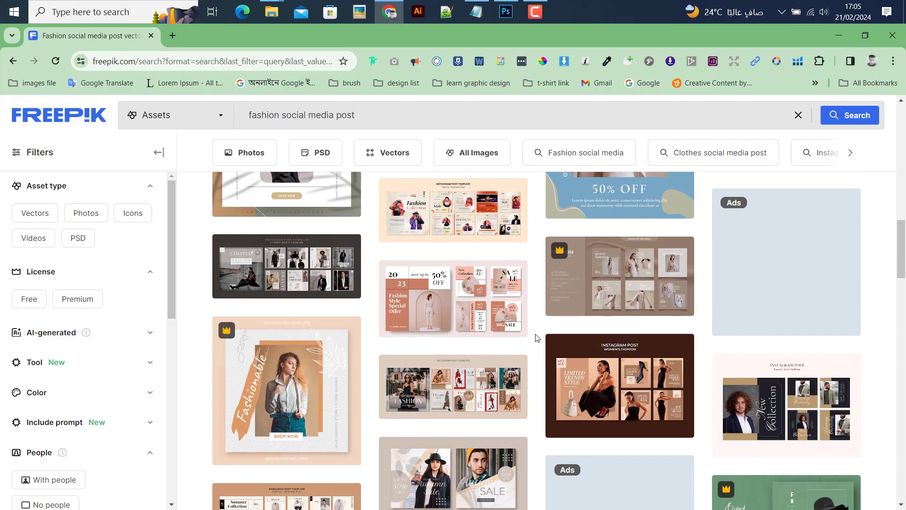
scroll(536, 270, "up", 6)
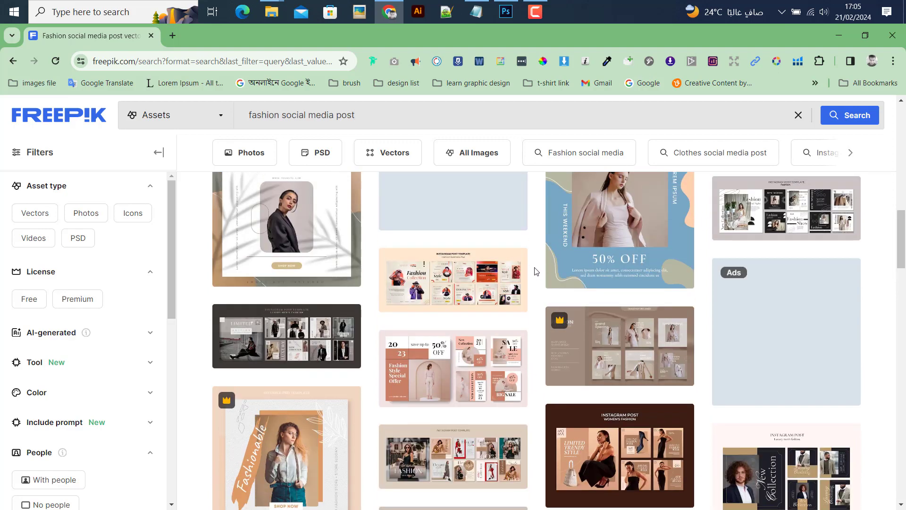
scroll(536, 270, "up", 5)
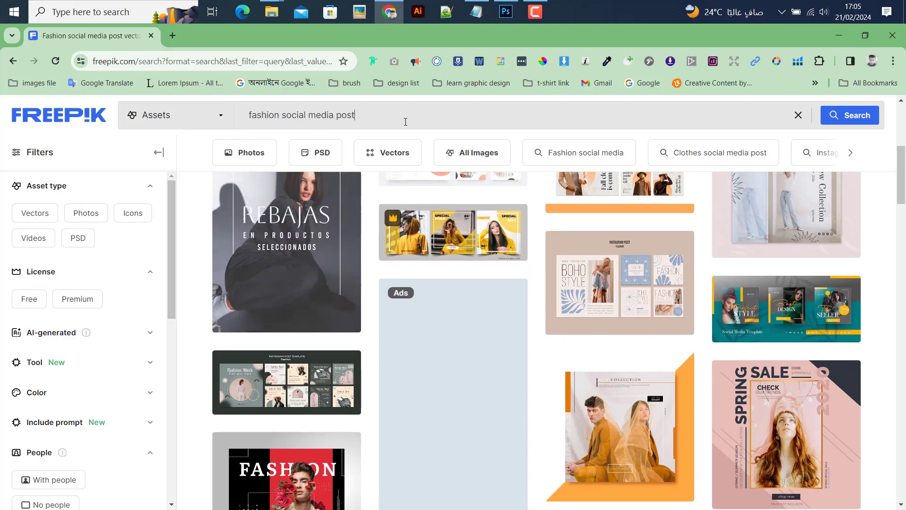
scroll(620, 376, "up", 5)
scroll(562, 385, "down", 4)
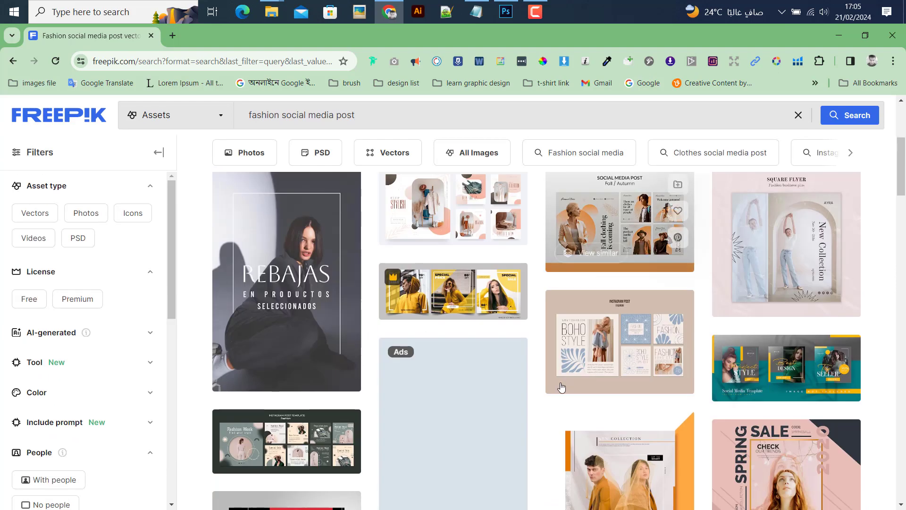
scroll(561, 387, "down", 5)
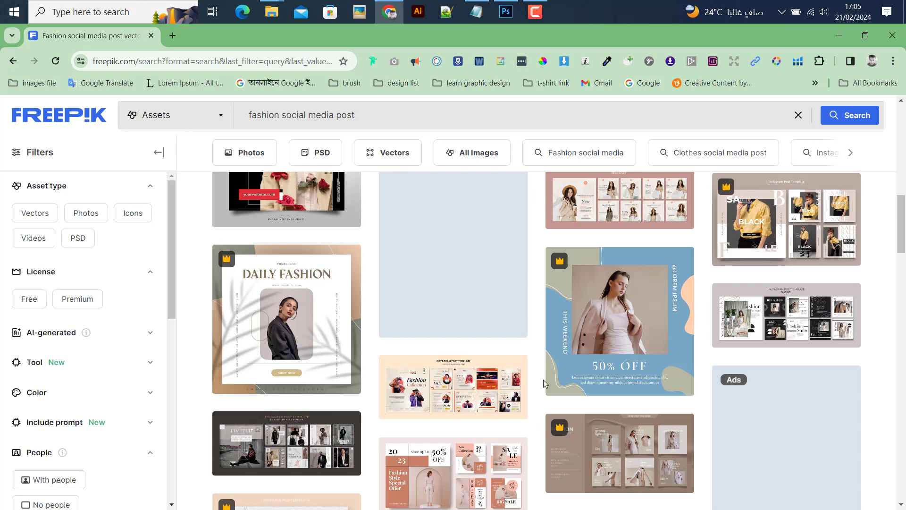
scroll(465, 290, "down", 10)
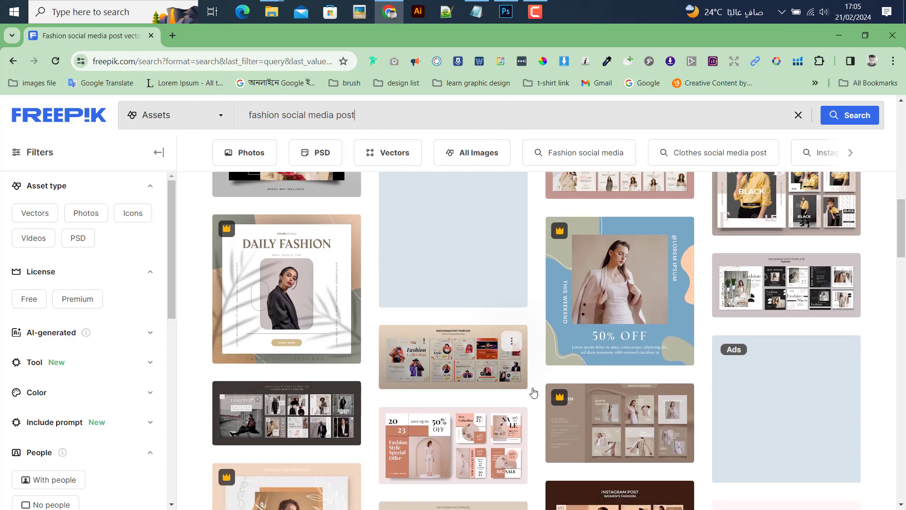
scroll(535, 383, "down", 10)
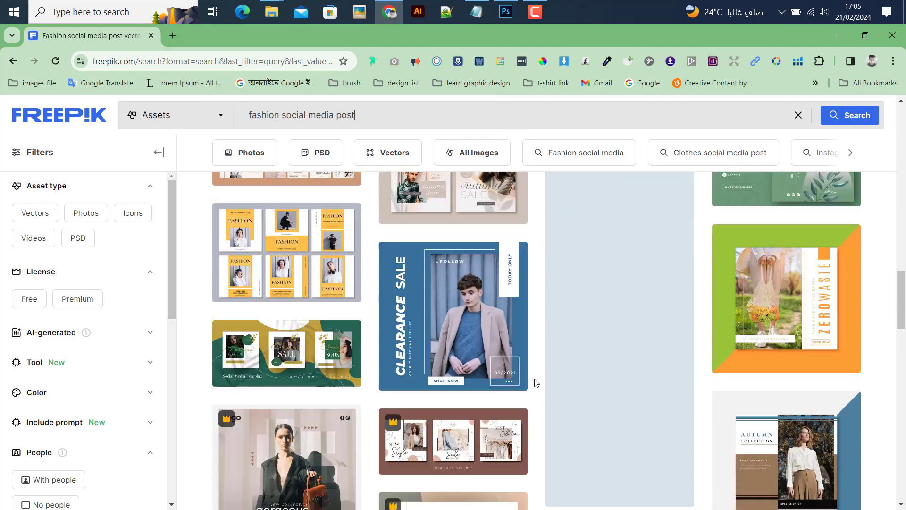
scroll(536, 382, "down", 1)
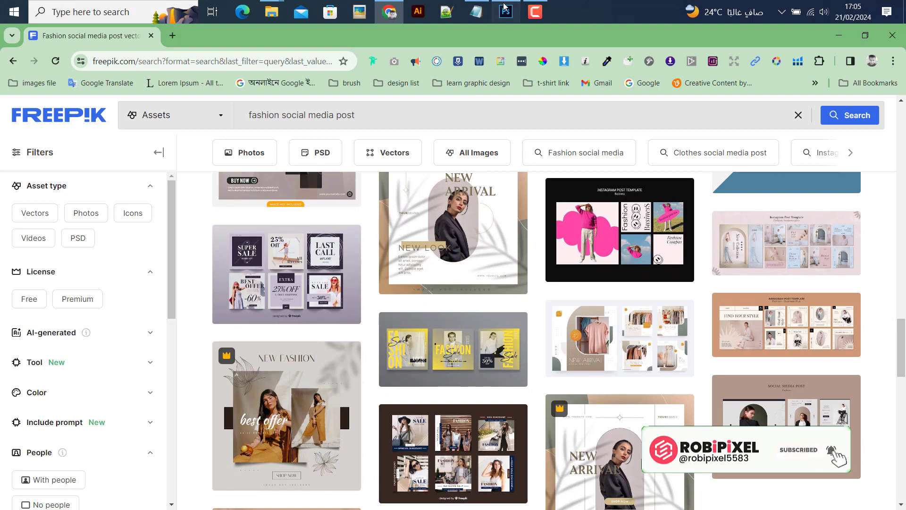
Switch to Photoshop and create a new 1080 × 1080 px RGB document at 72 pixels/inch with a white background
left_click(506, 12)
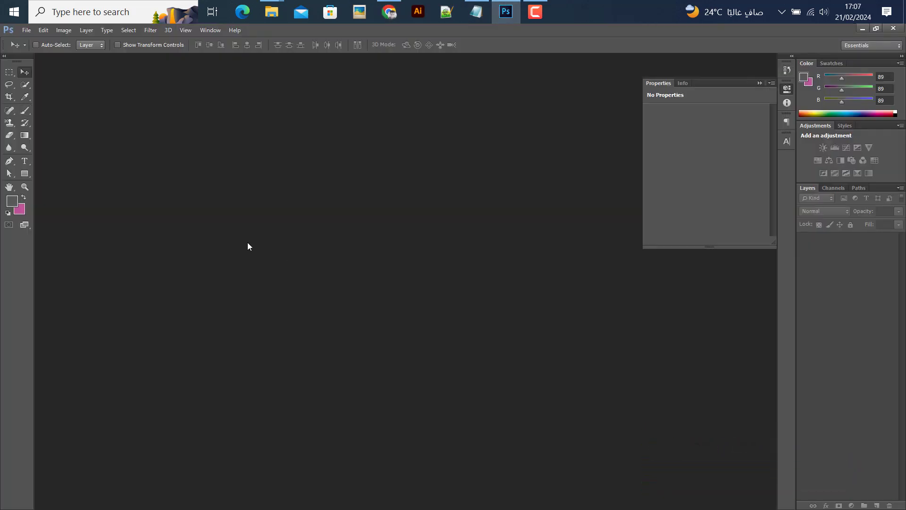
left_click(25, 31)
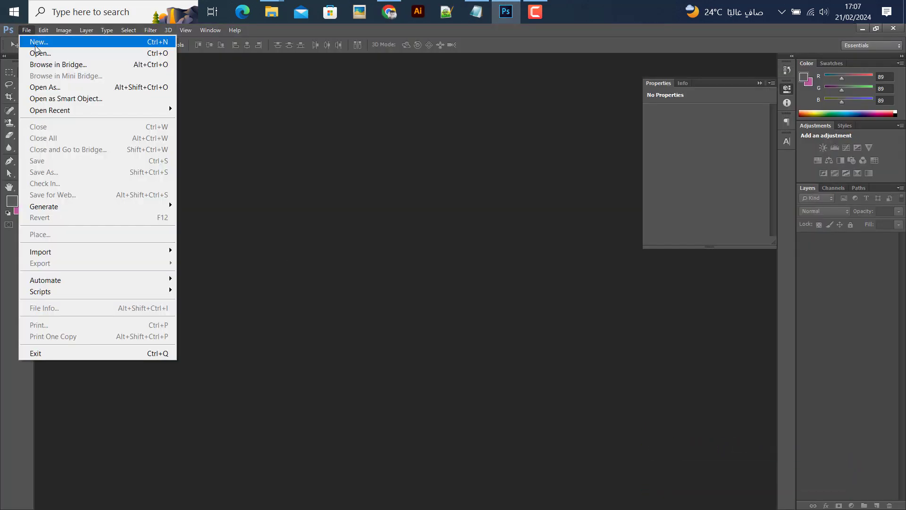
left_click(38, 40)
double_click(425, 171)
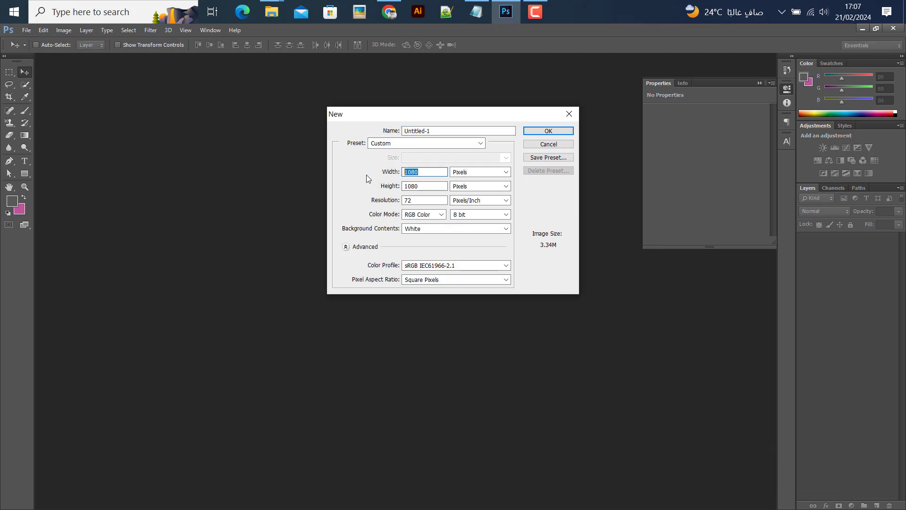
double_click(426, 186)
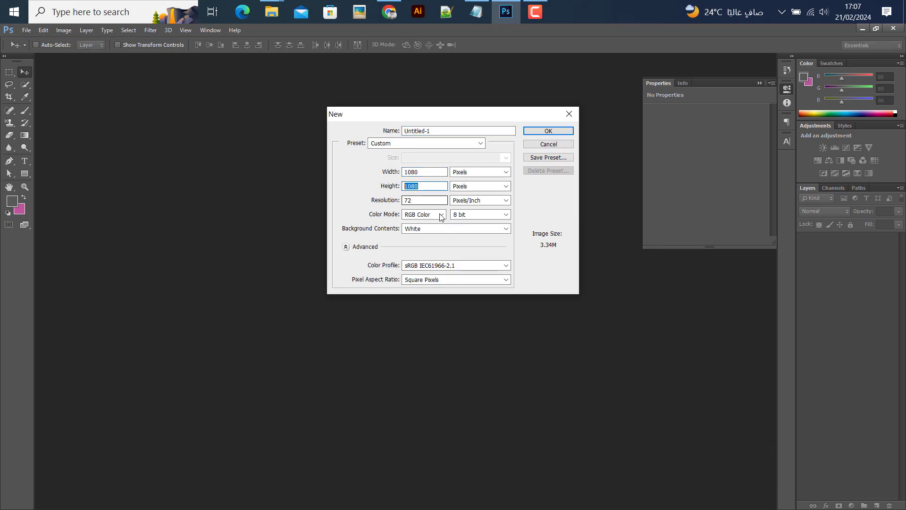
double_click(425, 200)
left_click(549, 131)
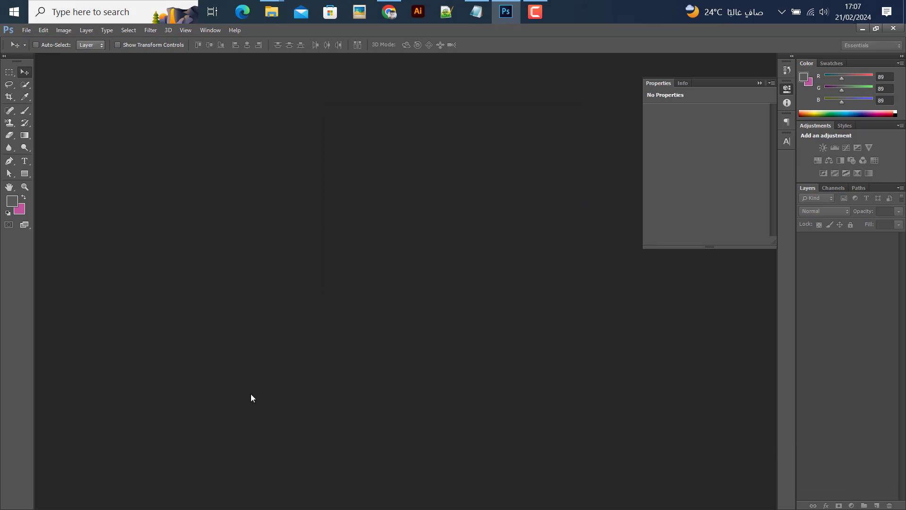
Draw a square of about 81 × 81 px in the canvas's upper-left corner as a margin gauge
key("ctrl+z")
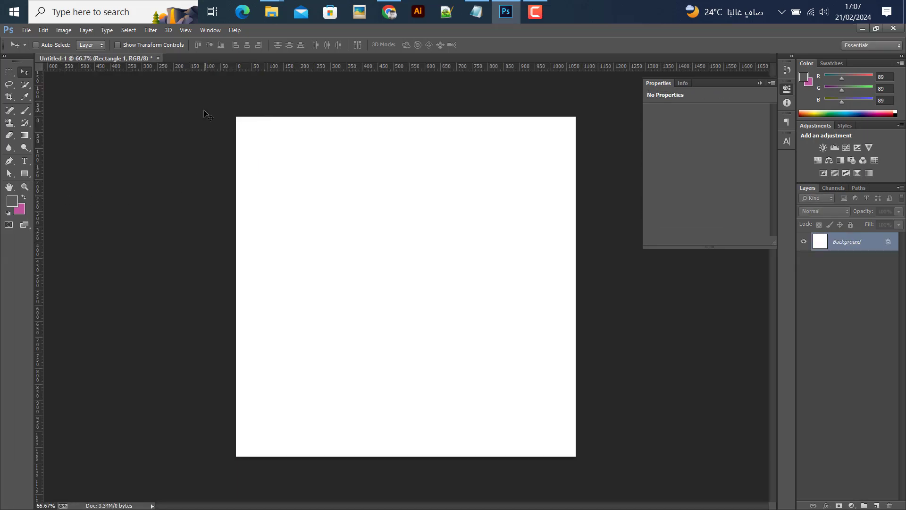
left_click(24, 178)
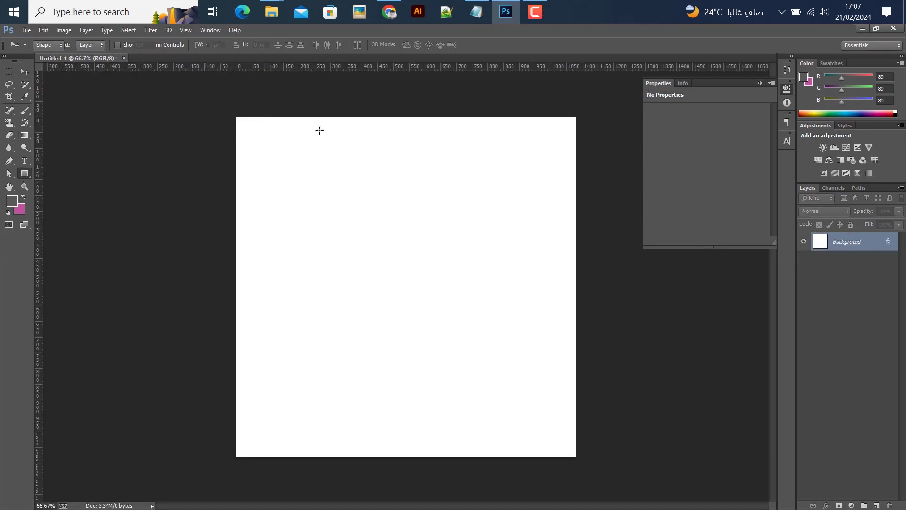
left_click_drag(236, 115, 261, 141)
left_click(26, 73)
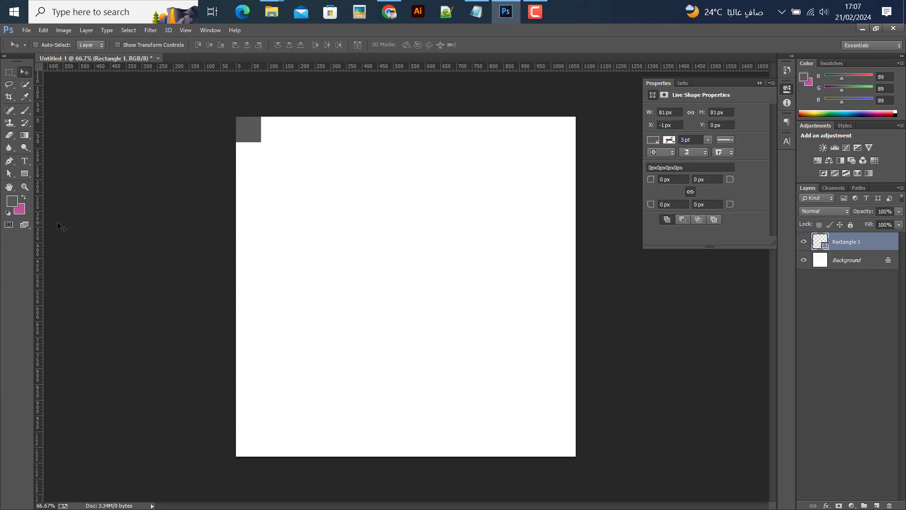
Place margin guides about 80 px inside all four canvas edges using the square as a gauge, and delete the square
left_click_drag(40, 217, 261, 208)
left_click_drag(341, 65, 339, 141)
left_click_drag(258, 141, 567, 449)
left_click_drag(39, 317, 550, 379)
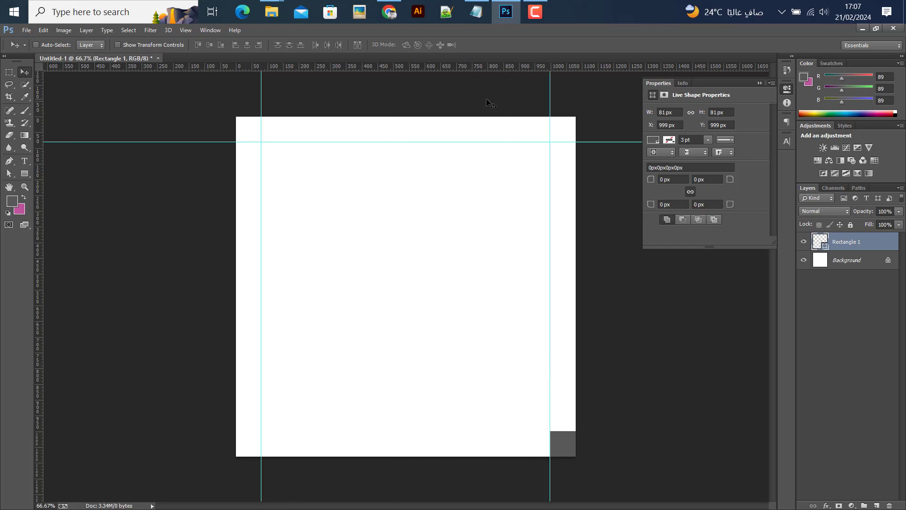
left_click_drag(469, 61, 469, 84)
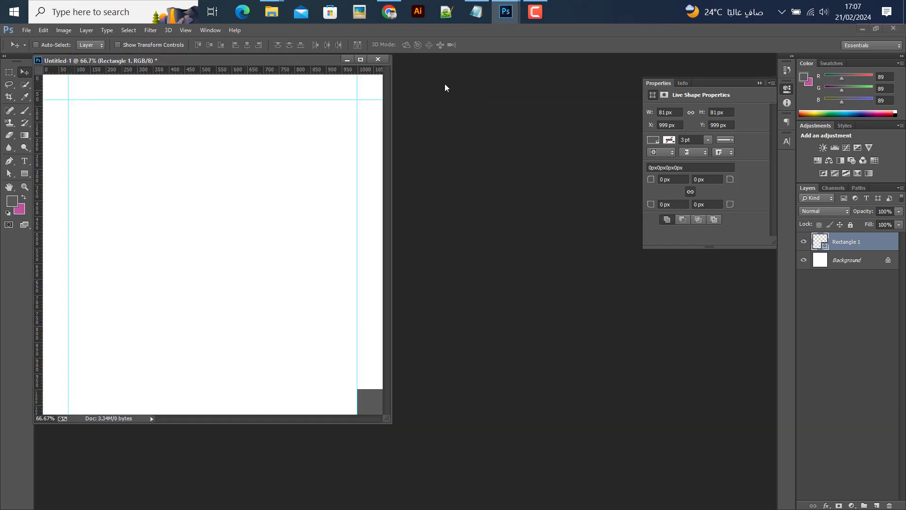
left_click_drag(237, 61, 291, 58)
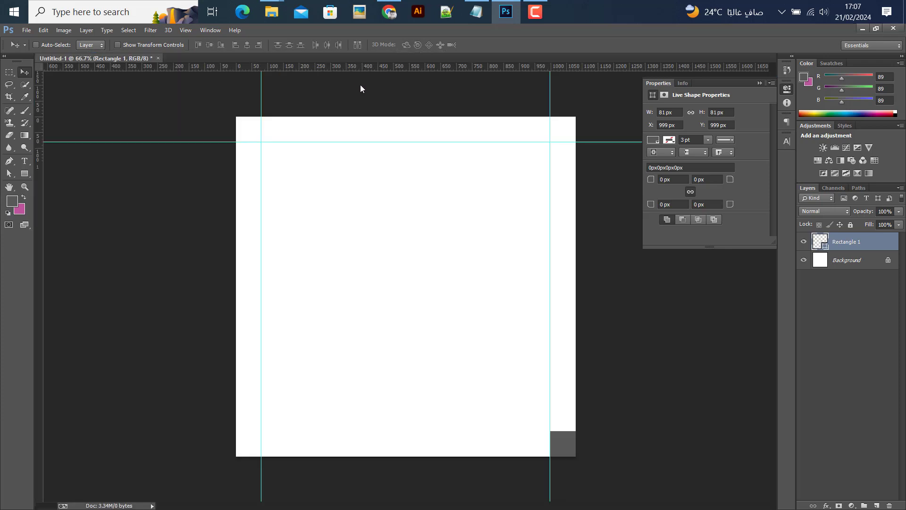
left_click_drag(371, 68, 422, 431)
key("Delete")
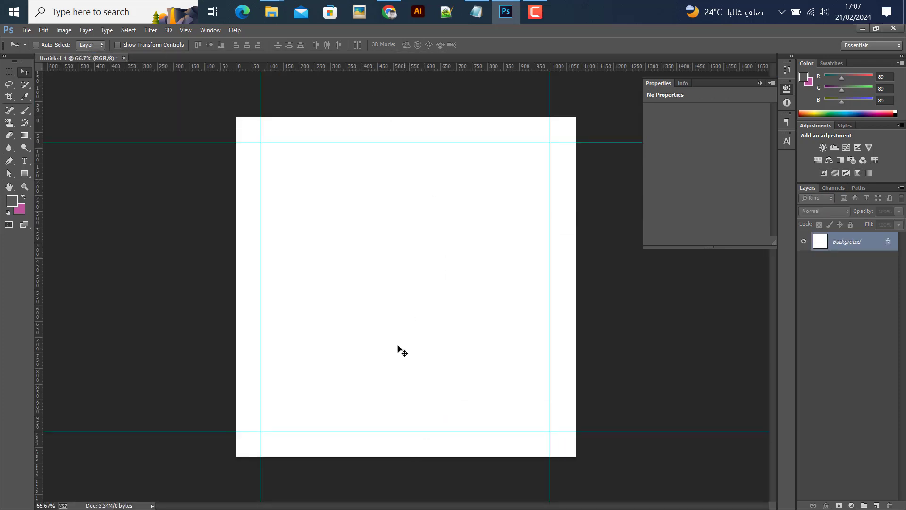
Draw a vertical rectangle about 486 × 1128 px spanning the canvas height and center it horizontally on the canvas
left_click(20, 174)
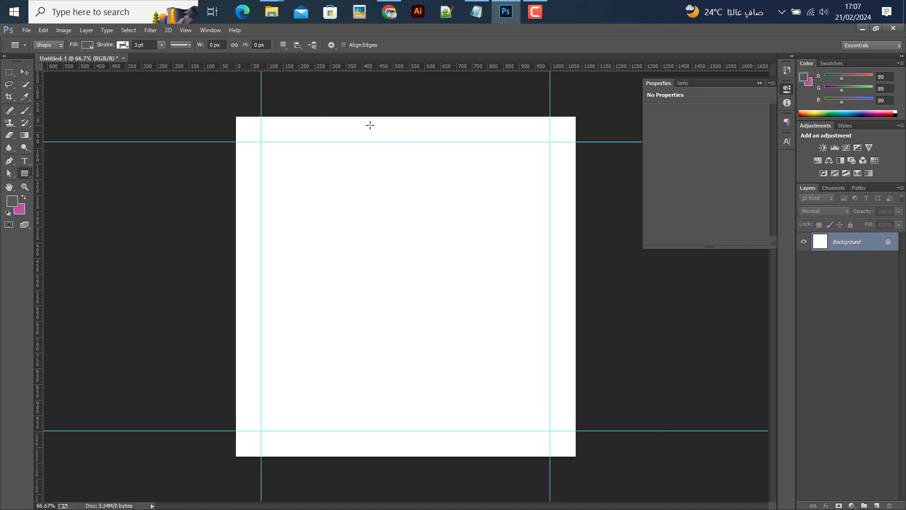
left_click_drag(347, 118, 500, 472)
left_click(24, 71)
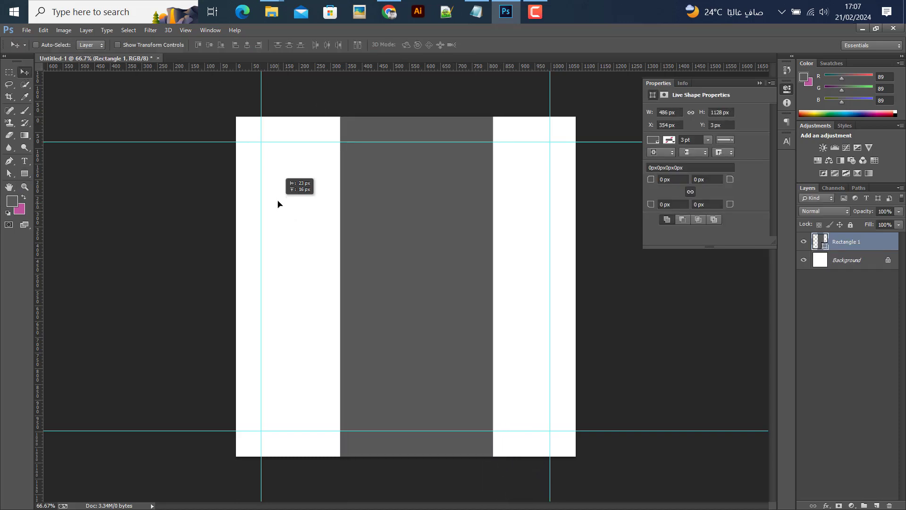
left_click_drag(285, 209, 276, 203)
left_click_drag(374, 241, 369, 238)
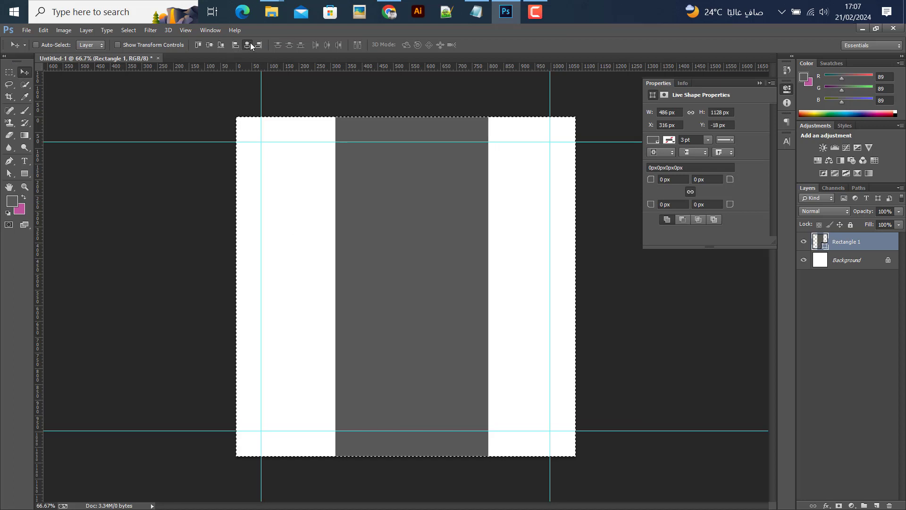
left_click(248, 45)
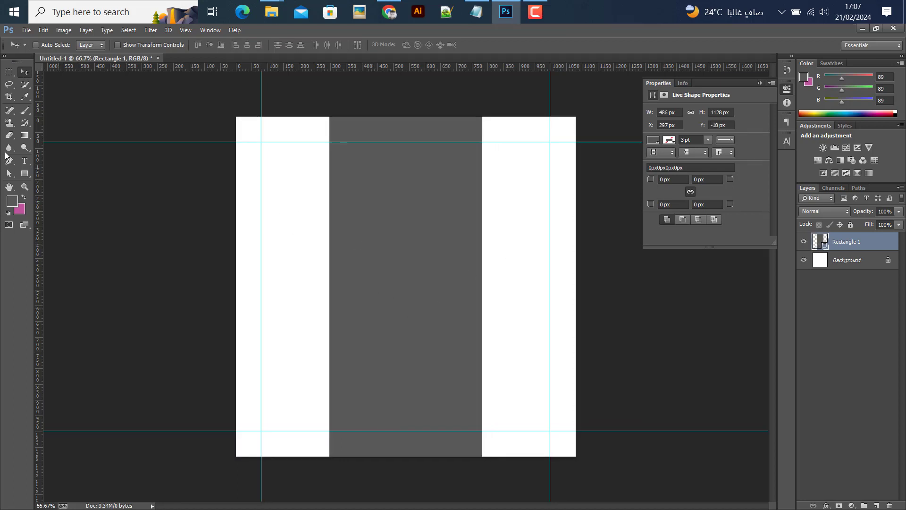
Place the image men.png into the document above the rectangle
left_click(27, 30)
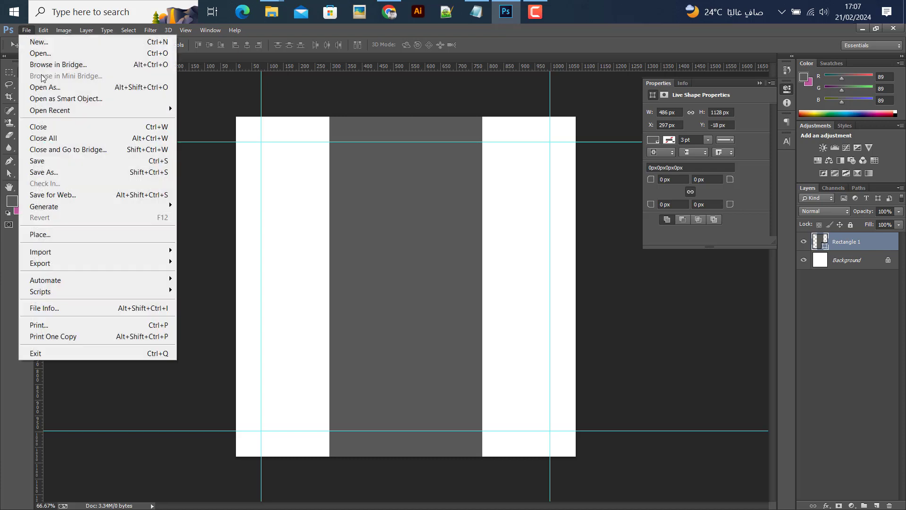
left_click(64, 238)
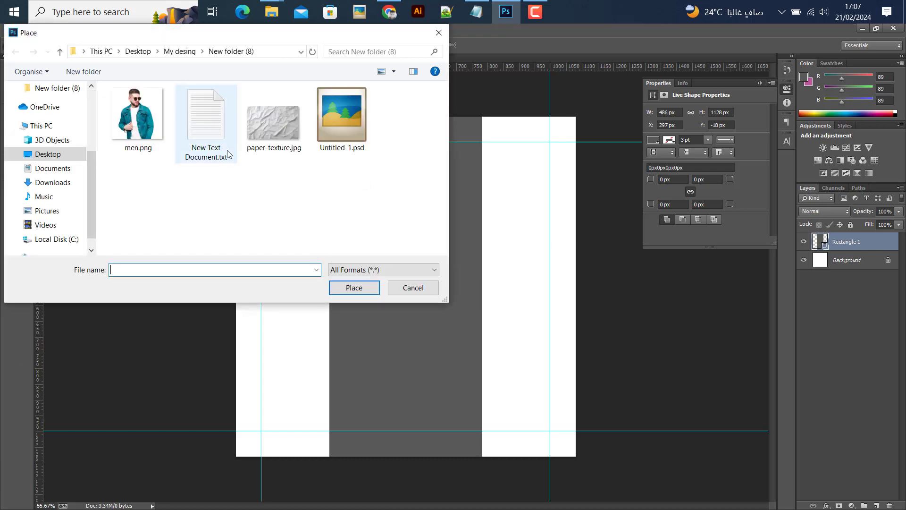
left_click(158, 112)
left_click(347, 290)
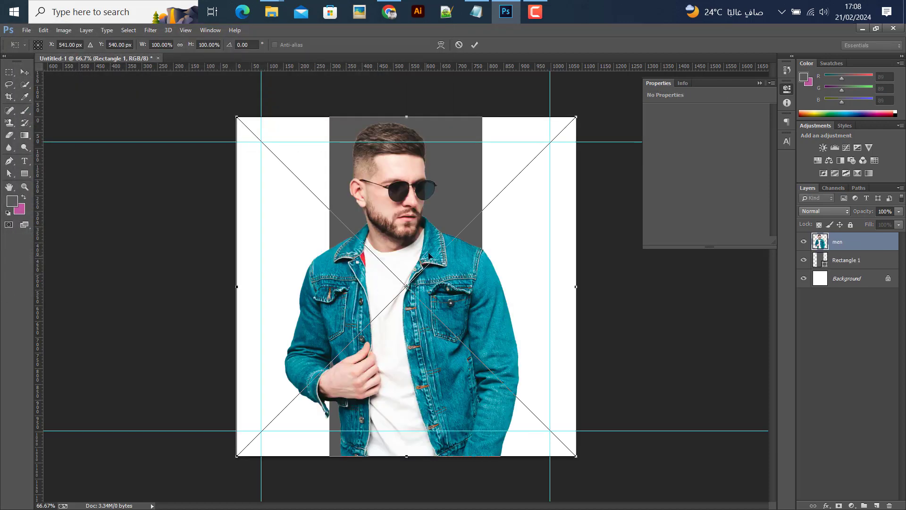
Scale the placed man image to about 102.5%, position it with his head just below the upper guide, and commit the placement
left_click_drag(433, 247, 438, 277)
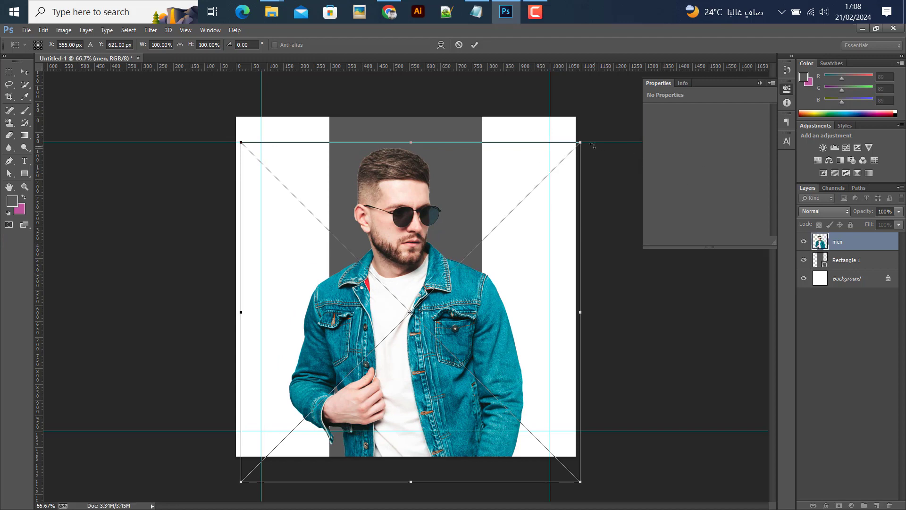
left_click_drag(581, 142, 585, 137)
left_click_drag(453, 257, 447, 260)
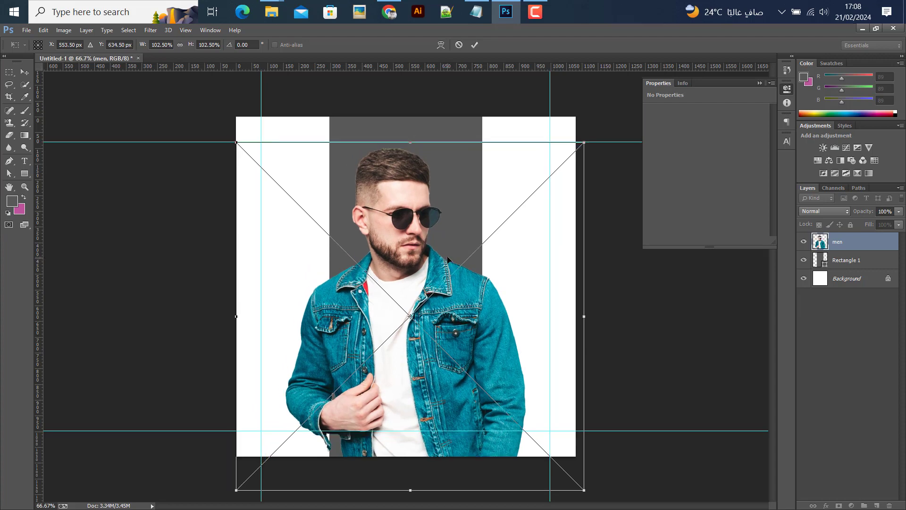
left_click(475, 44)
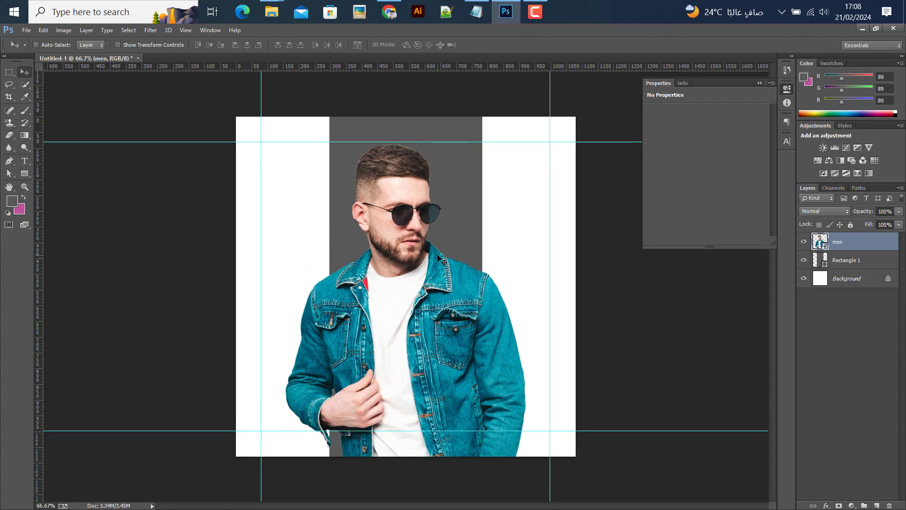
Recolor the vertical rectangle to teal #1996a9 sampled from the man's denim jacket
left_click(834, 263)
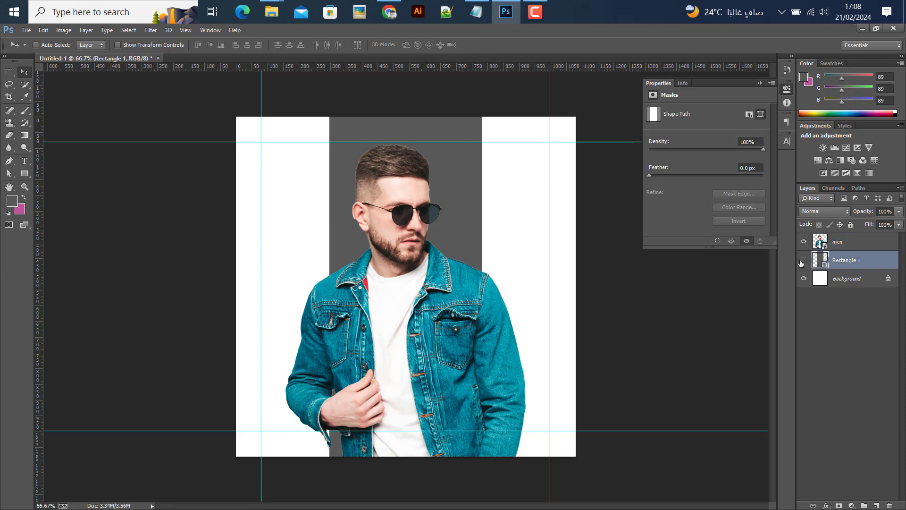
left_click(804, 259)
left_click(804, 259)
scroll(432, 328, "up", 3)
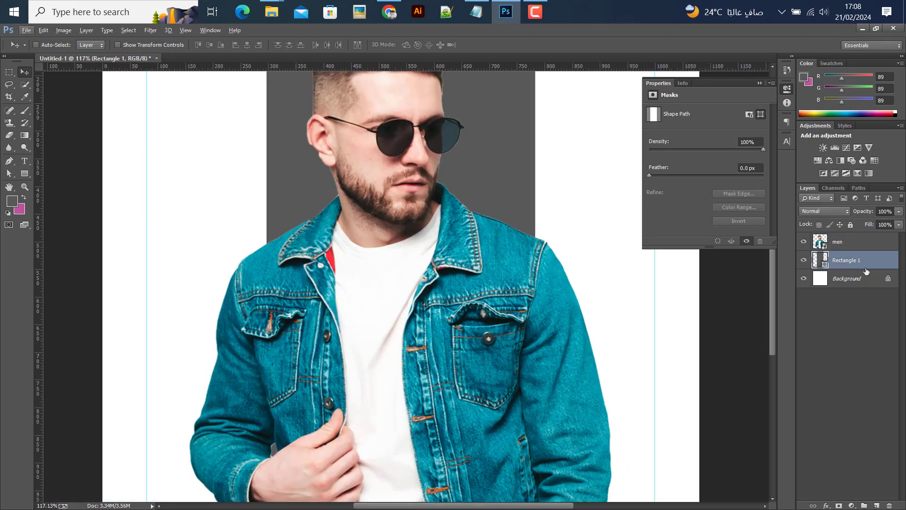
double_click(817, 267)
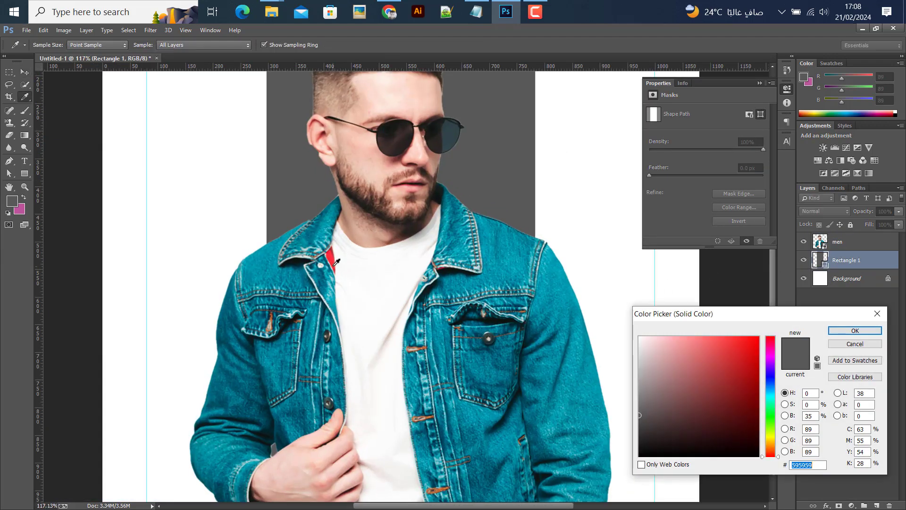
left_click(333, 256)
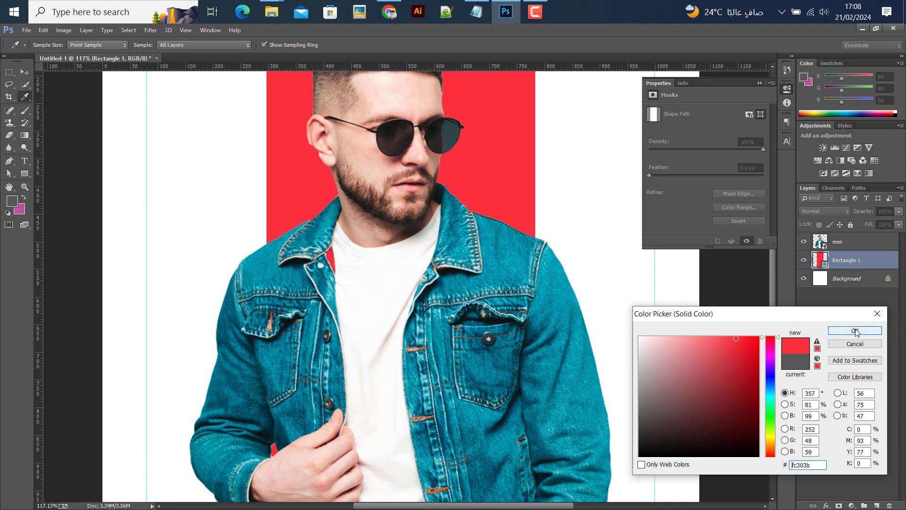
left_click(331, 266)
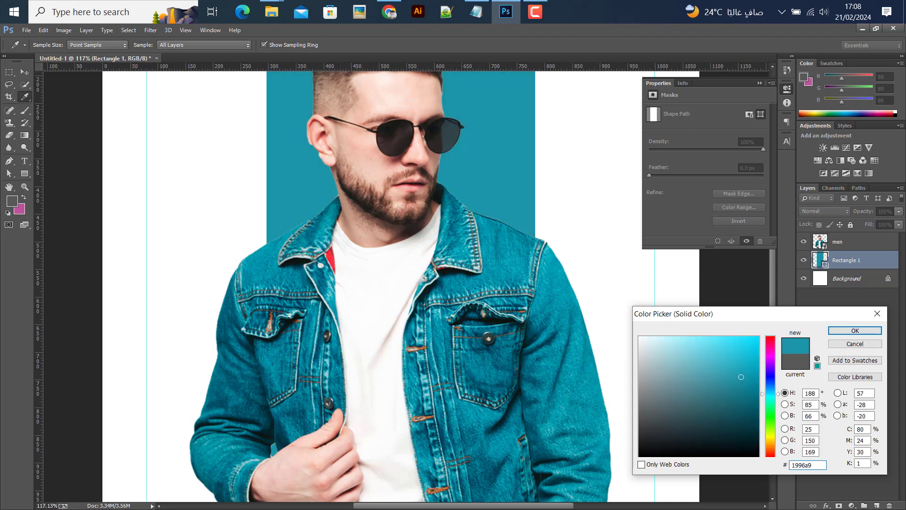
left_click(855, 331)
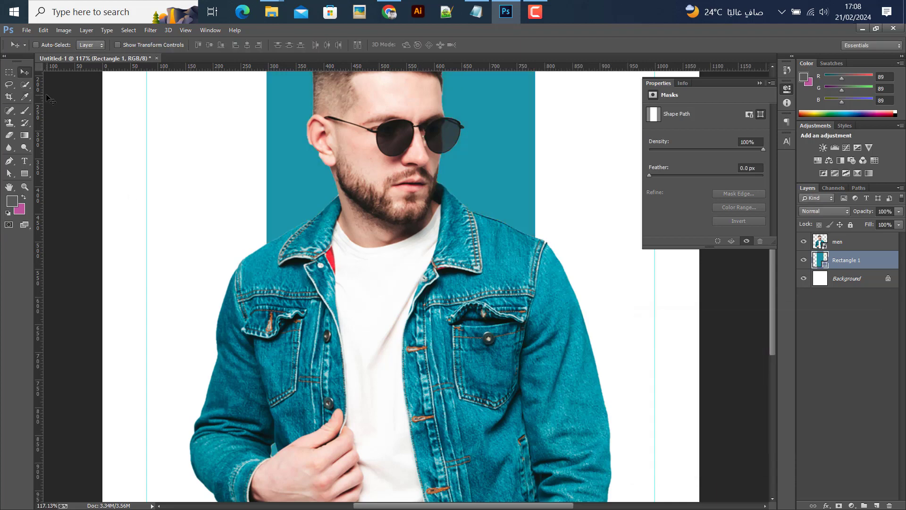
Hide the guides and bring the whole canvas into view
left_click(8, 73)
left_click(24, 72)
scroll(415, 324, "down", 5)
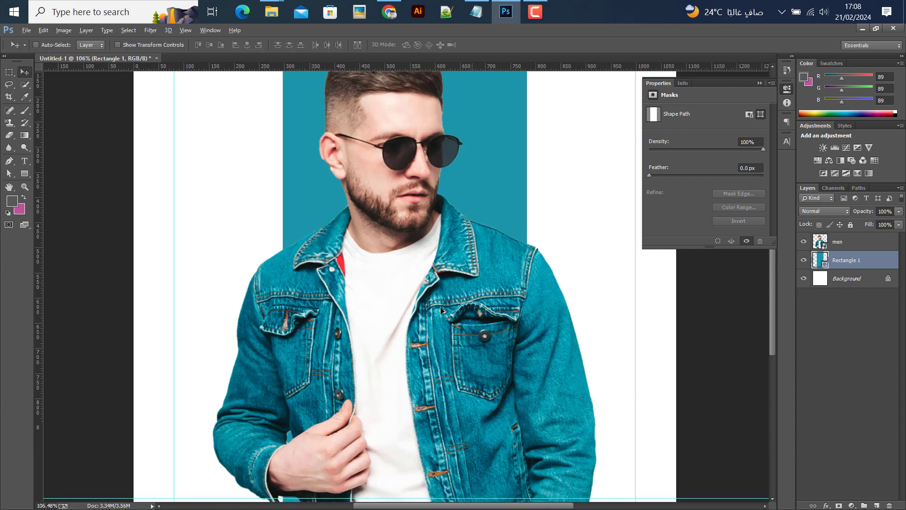
key("ctrl+semicolon")
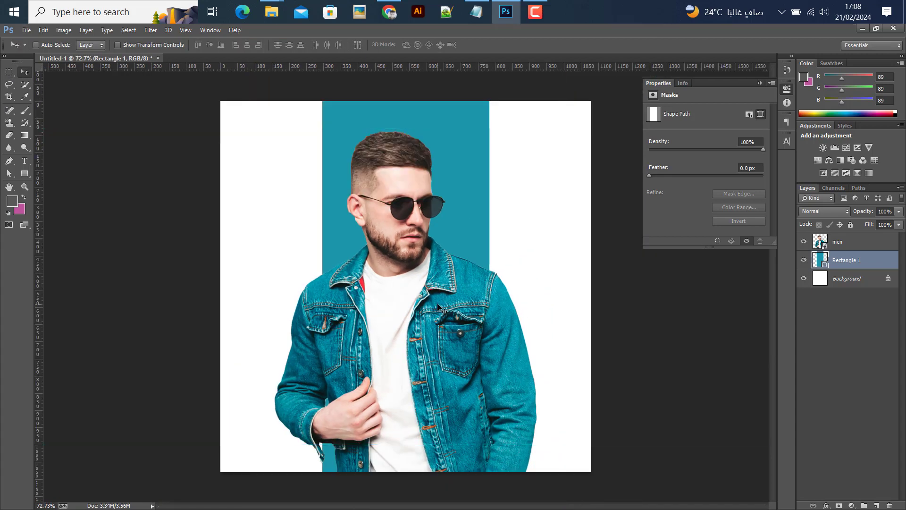
Add a layer mask to the men layer and load the rectangle's outline as a selection, keeping the mask active
left_click(839, 242)
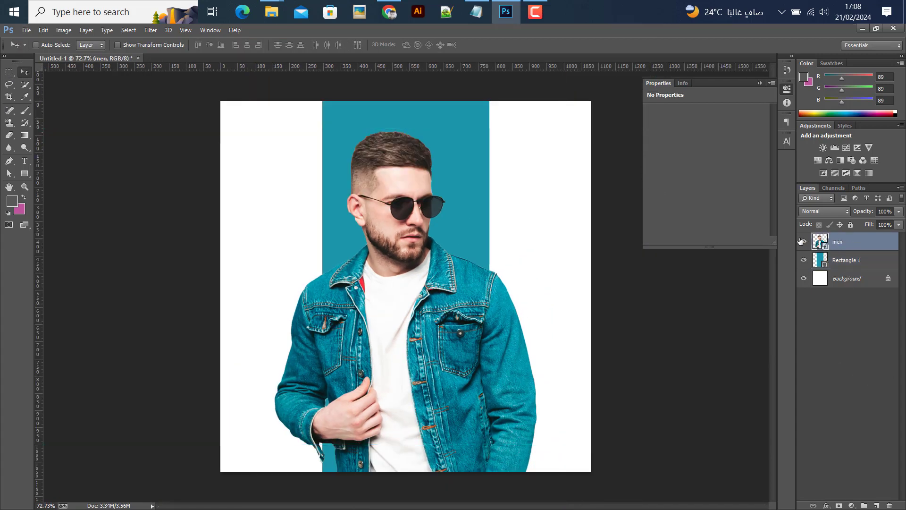
left_click(839, 506)
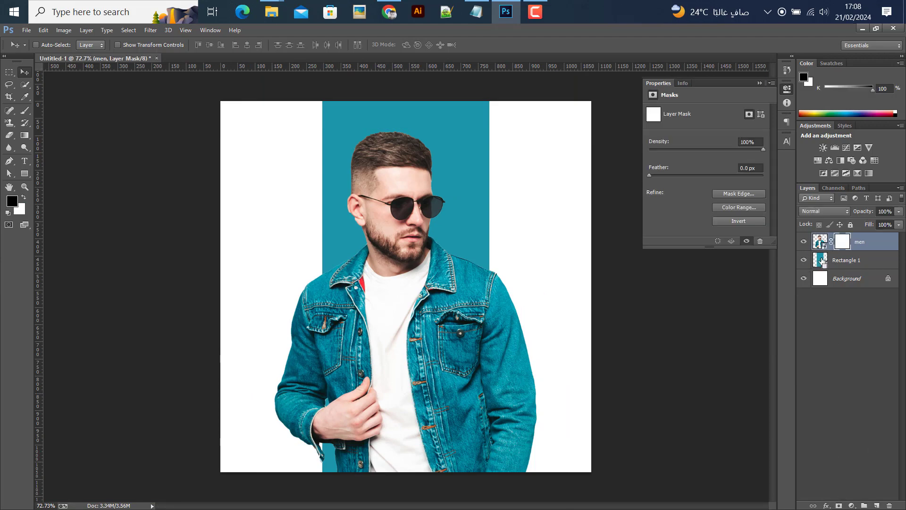
left_click(822, 261, "ctrl")
left_click(804, 260)
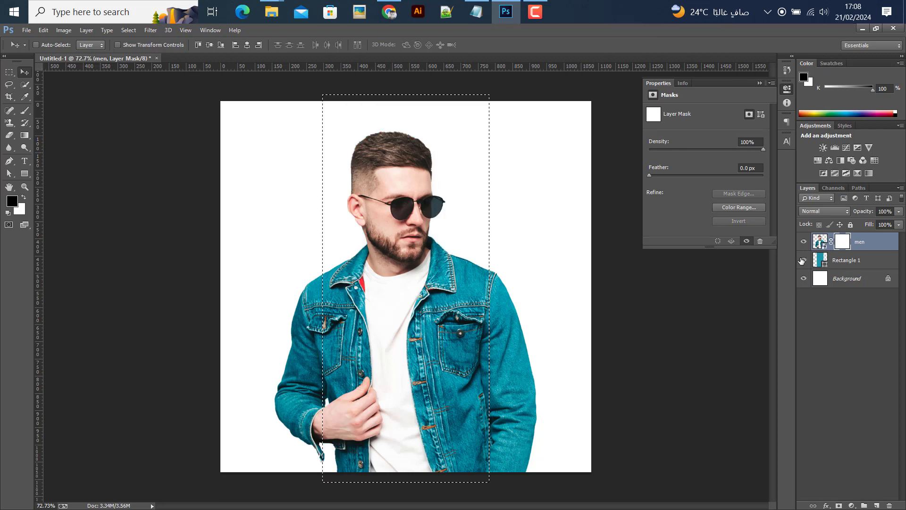
left_click(804, 260)
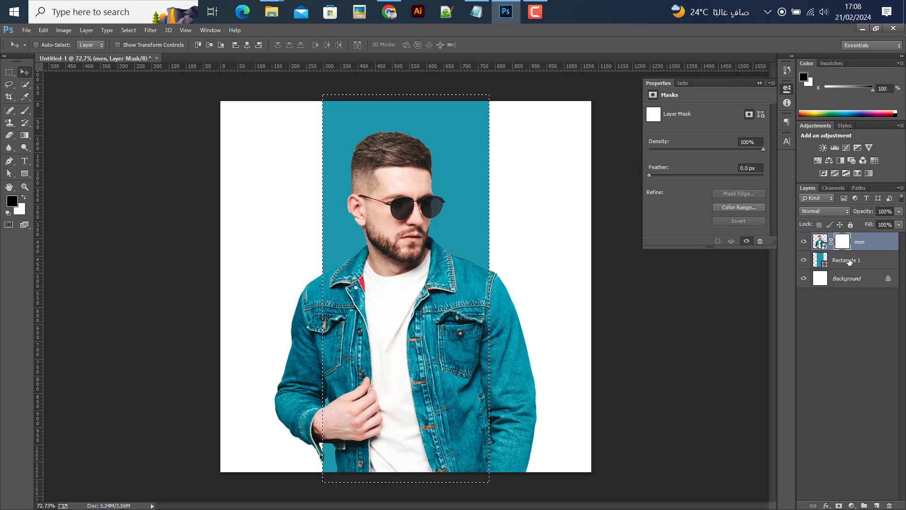
left_click(846, 245)
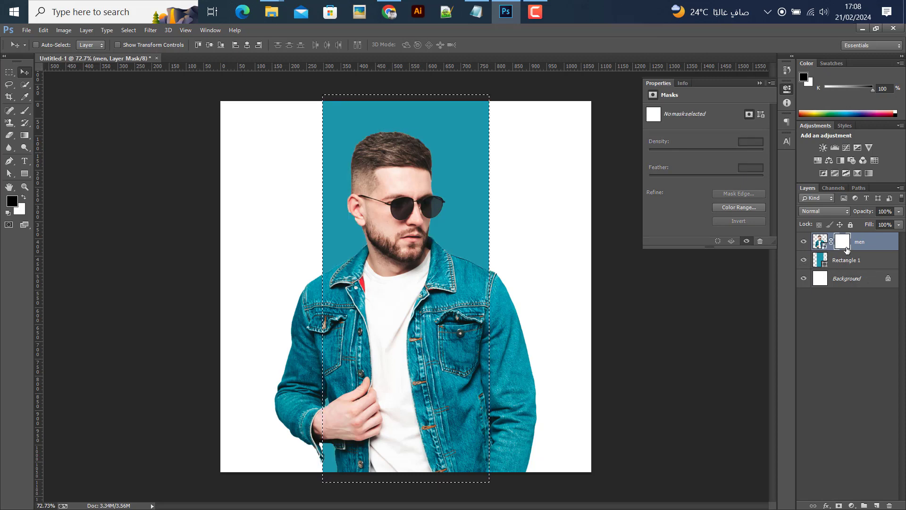
Invert the selection, paint the man's arm beyond the band's right edge black on the mask with a 400 px brush, and deselect
left_click(25, 110)
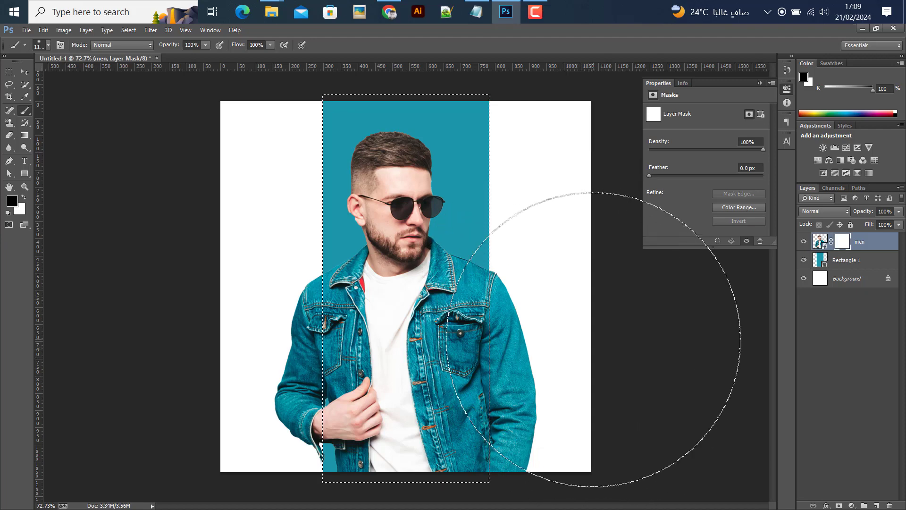
key("bracketleft")
key("bracketleft")
key("bracketleft")
key("bracketleft")
key("bracketleft")
key("bracketleft")
key("bracketleft")
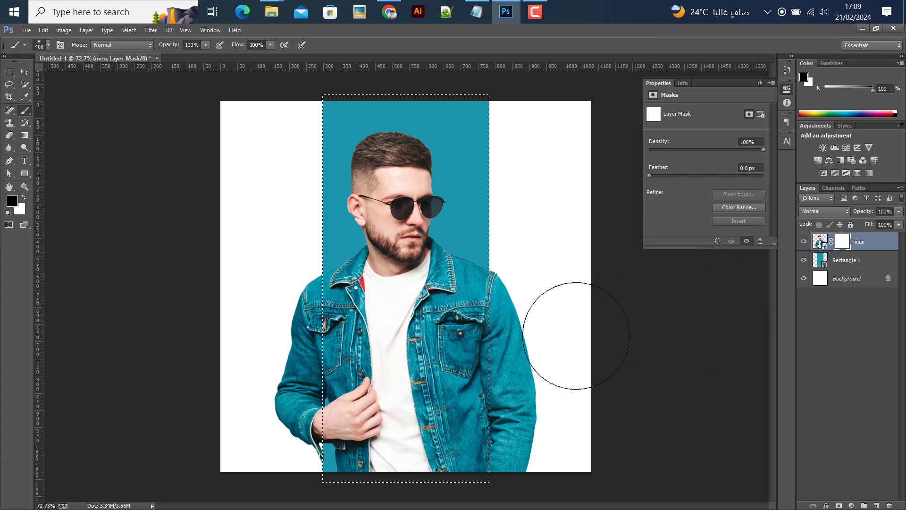
key("ctrl+shift+i")
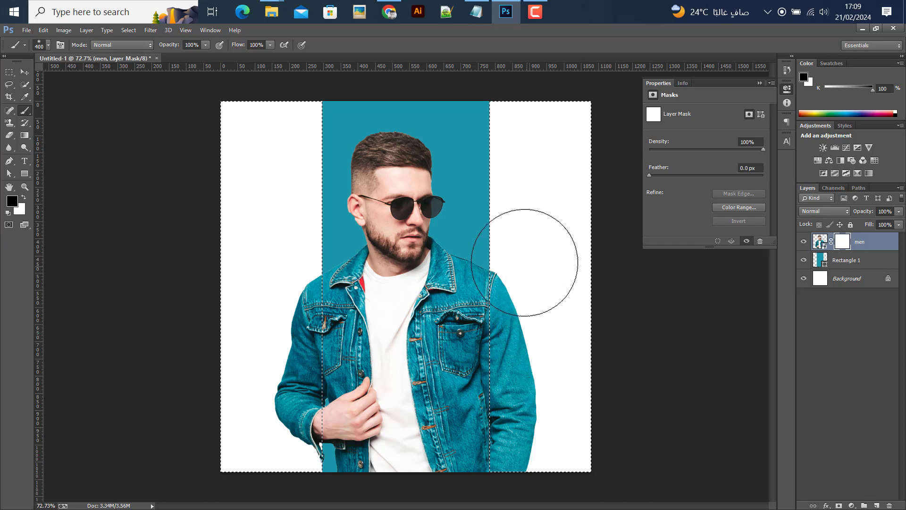
mouse_move(524, 259)
left_mouse_down()
mouse_move(573, 294)
mouse_move(548, 313)
mouse_move(540, 350)
mouse_move(512, 330)
mouse_move(537, 290)
mouse_move(550, 441)
left_mouse_up()
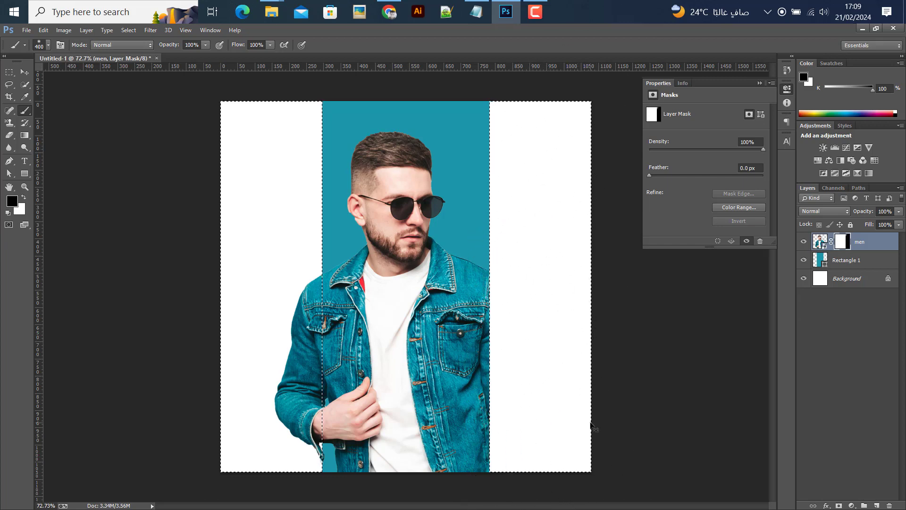
key("ctrl+d")
left_click(28, 74)
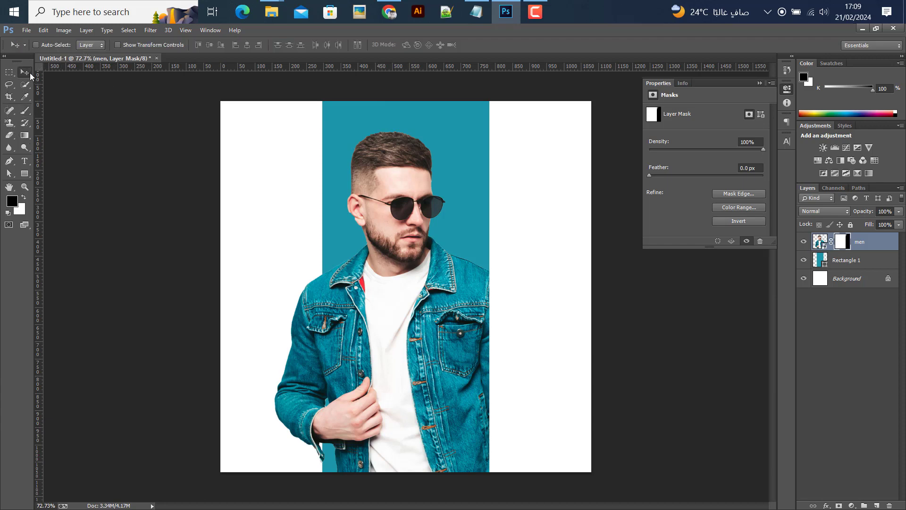
left_click(802, 242)
left_click(804, 242)
Switch to Chrome and search Google Images for "smoke effect" in a new tab
left_click(389, 12)
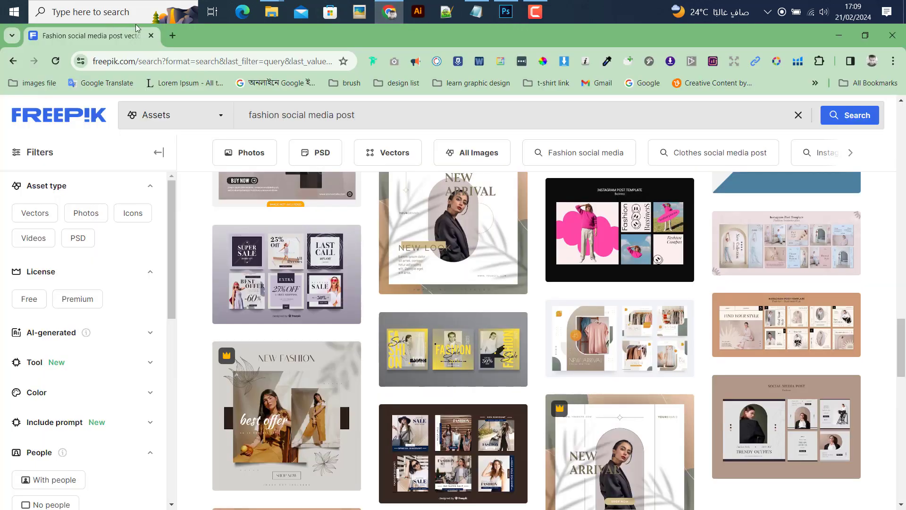
left_click(172, 36)
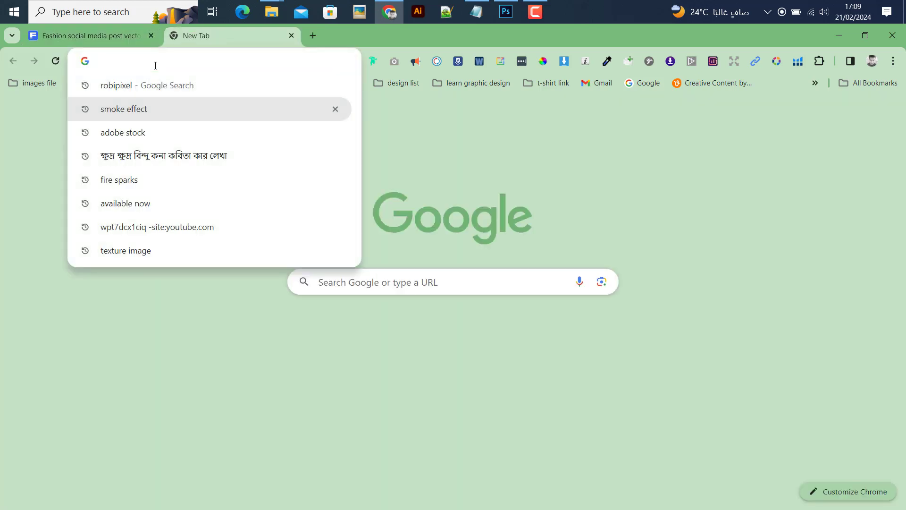
left_click(136, 112)
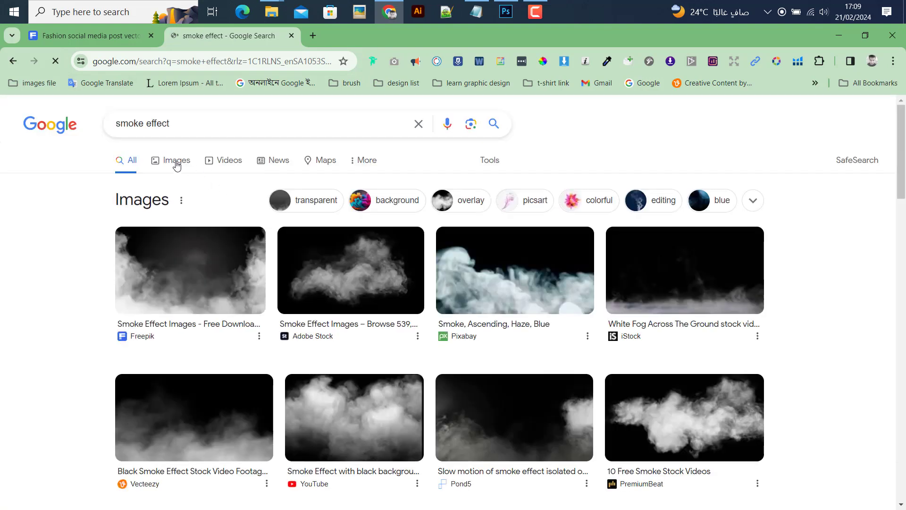
left_click(172, 162)
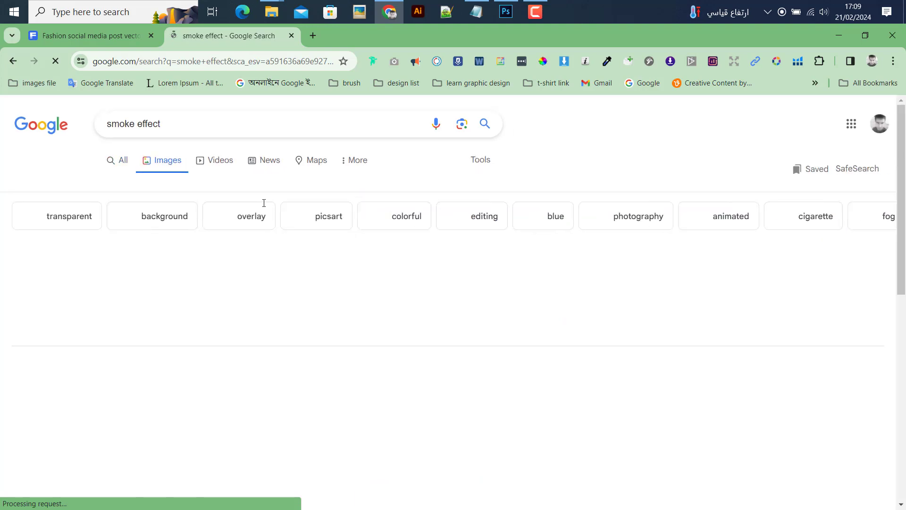
scroll(326, 283, "down", 3)
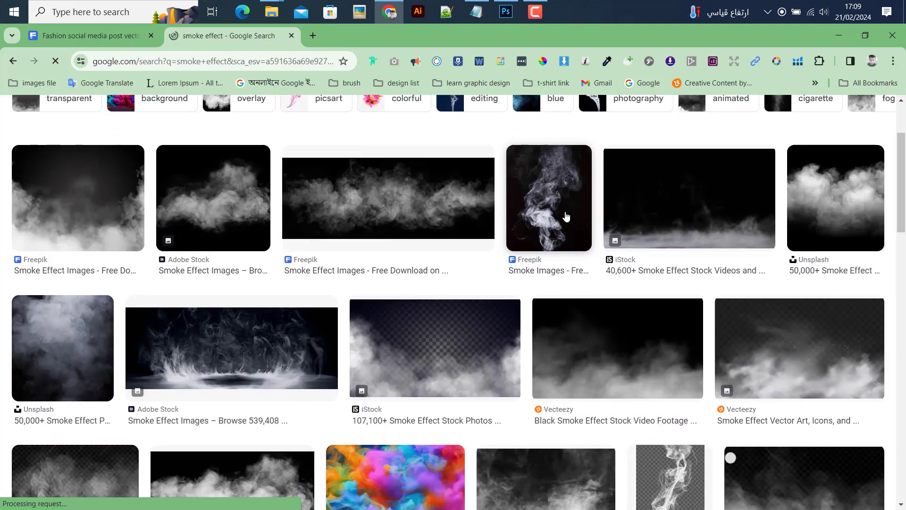
Copy Freepik's vertical white smoke image on black from the results and paste it into the Photoshop document
left_click(206, 160)
scroll(283, 302, "down", 10)
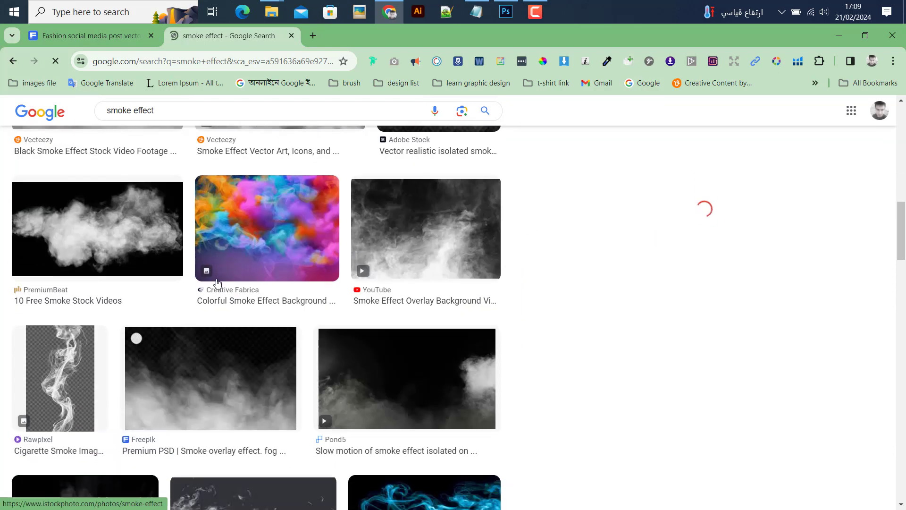
scroll(211, 282, "up", 10)
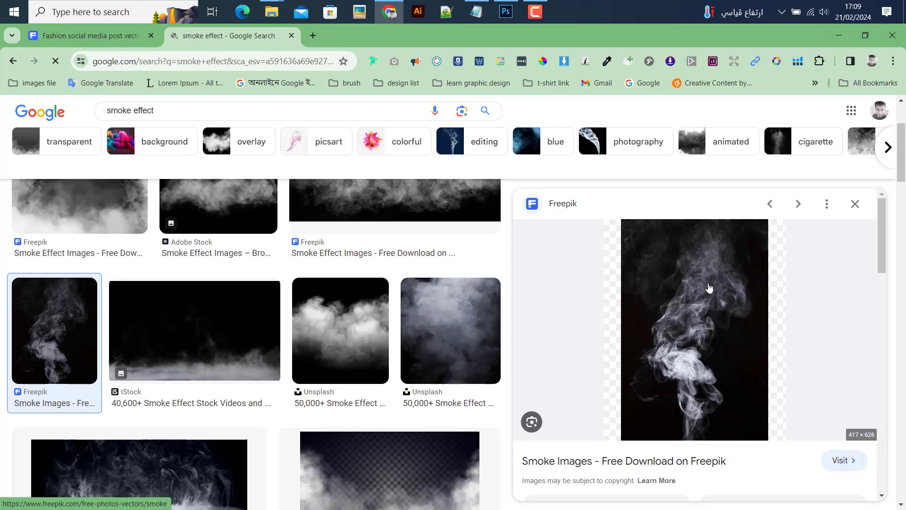
right_click(709, 287)
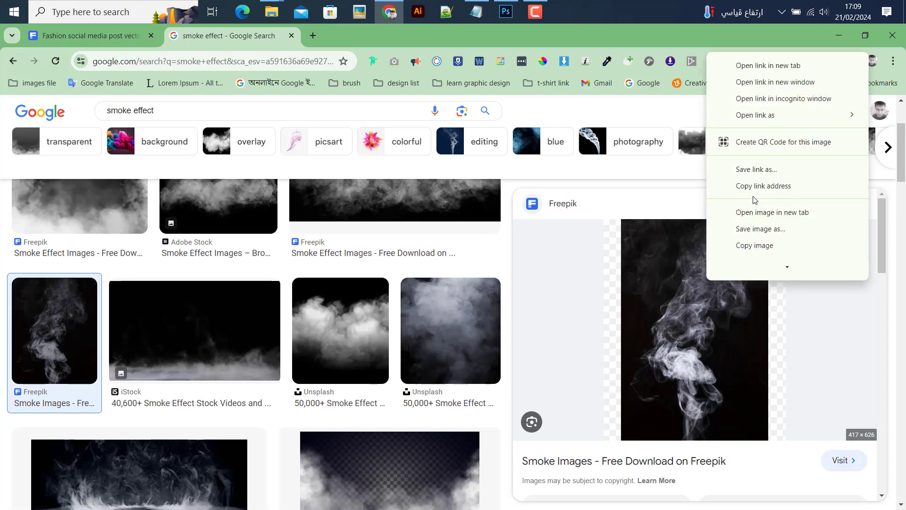
left_click(748, 253)
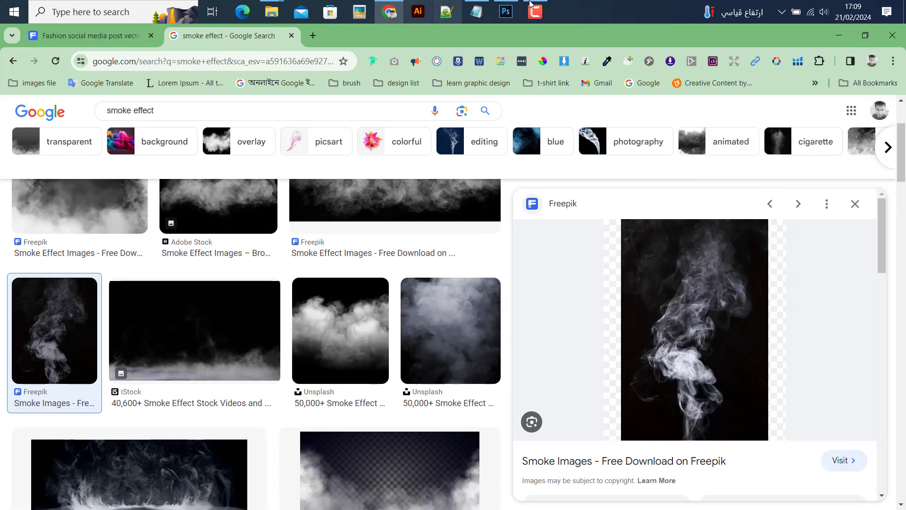
left_click(506, 12)
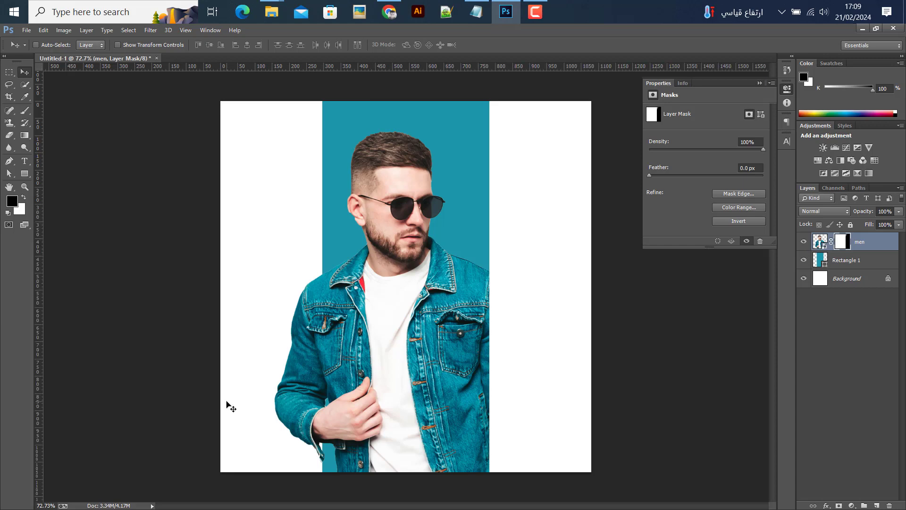
key("ctrl+v")
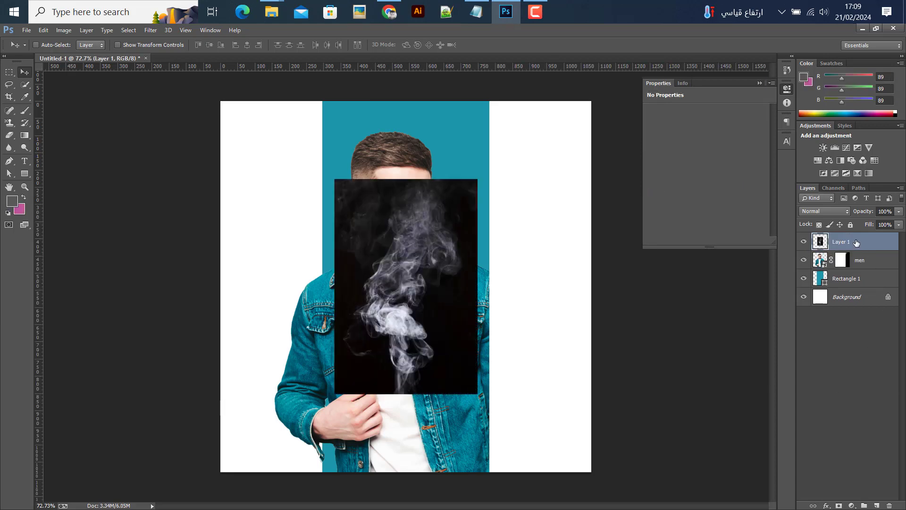
Convert the pasted smoke layer to a smart object and scale it from its center to about 194%
right_click(856, 243)
left_click(685, 170)
key("ctrl+t")
left_click_drag(478, 179, 546, 78)
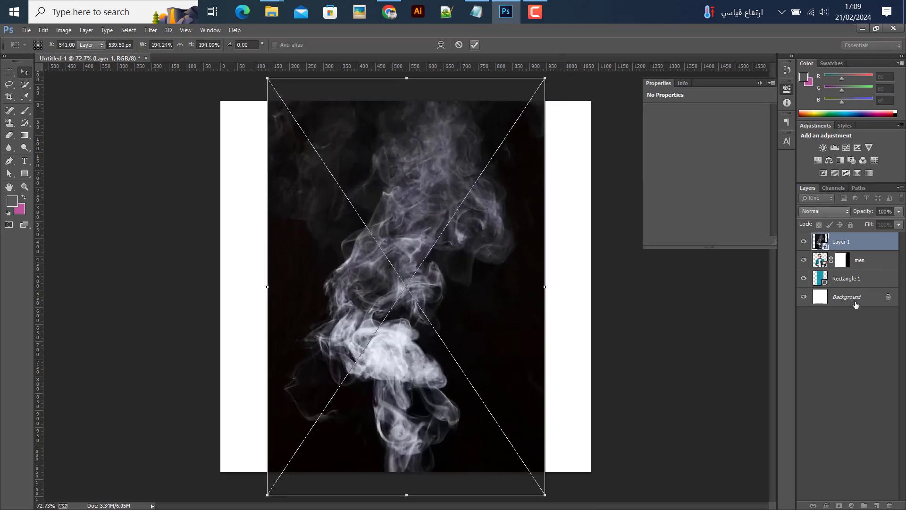
key("Return")
Clip the smoke layer to the men layer and set its blend mode to Overlay, shifting the smoke over his jacket
left_click(836, 249, "alt")
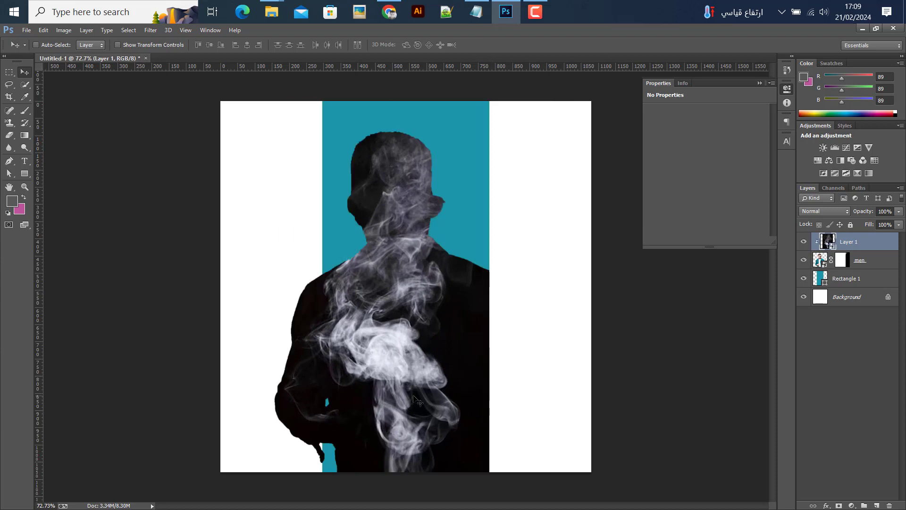
left_click_drag(368, 358, 375, 359)
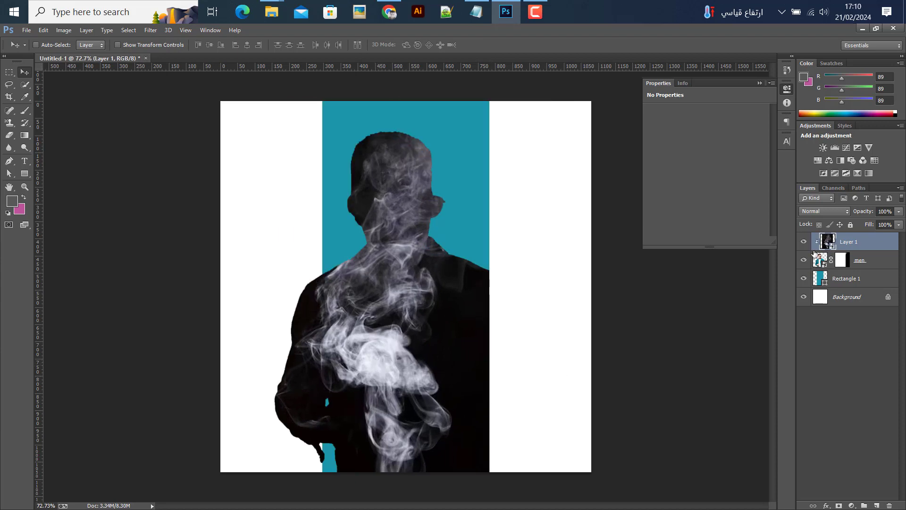
left_click(817, 211)
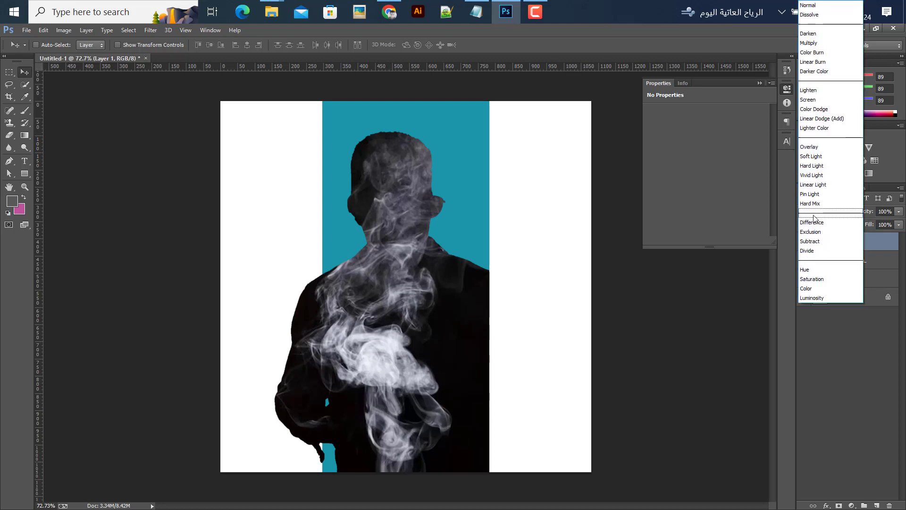
left_click(813, 147)
left_click_drag(427, 347, 418, 366)
scroll(410, 325, "up", 2)
scroll(384, 330, "up", 1)
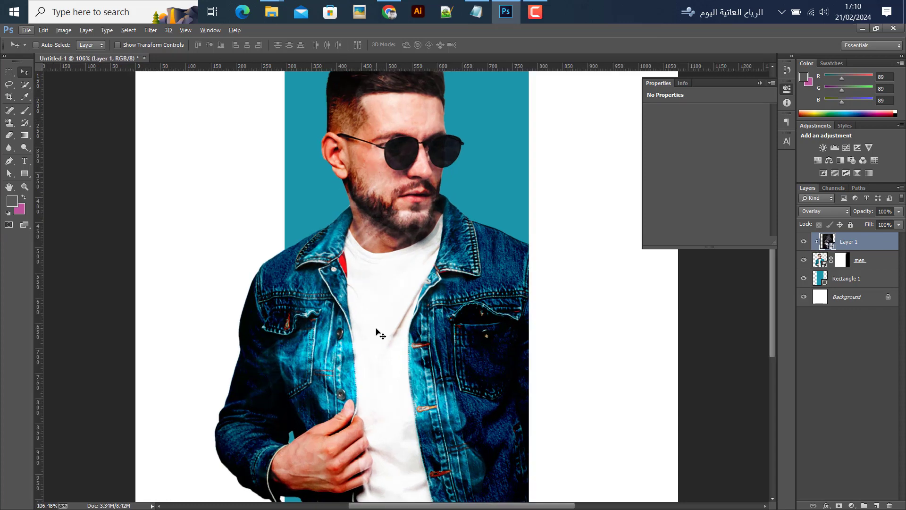
scroll(379, 337, "down", 3)
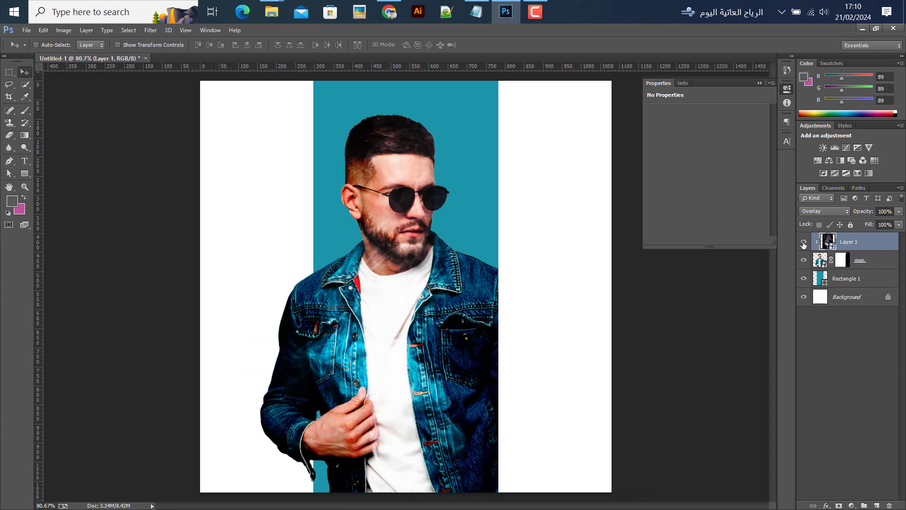
Compare the clipped smoke layer hidden and shown, and change its blend mode to Soft Light
left_click(804, 243)
left_click(803, 243)
left_click(818, 215)
left_click(813, 160)
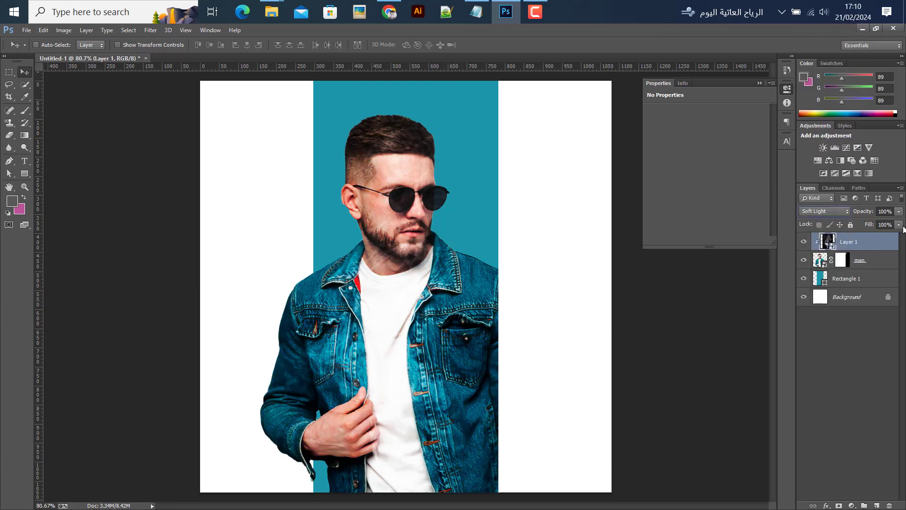
Add a layer mask to the smoke layer and paint it black over the man's face and neck with a smaller brush
left_click(839, 506)
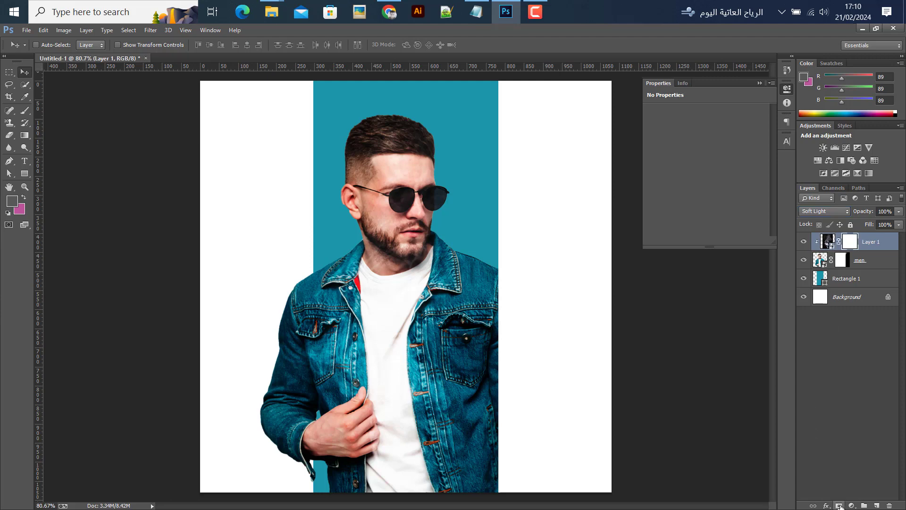
left_click(25, 110)
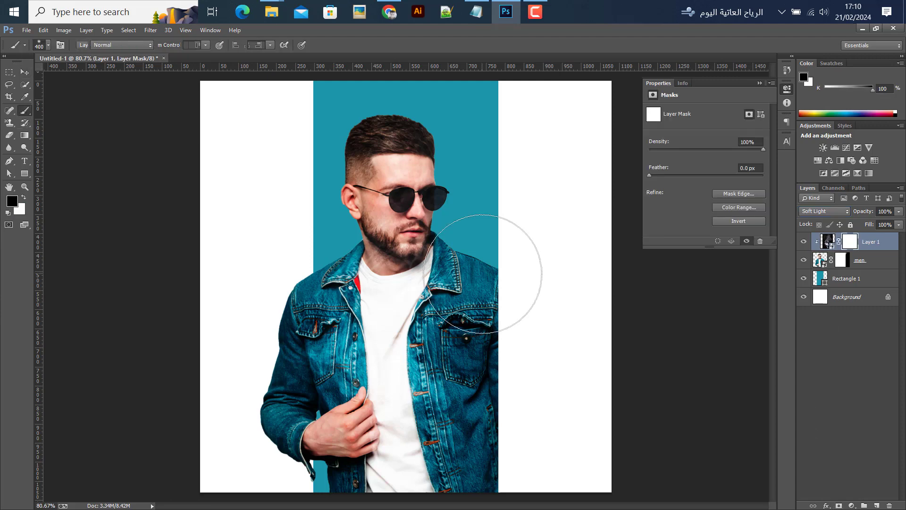
scroll(398, 244, "up", 3)
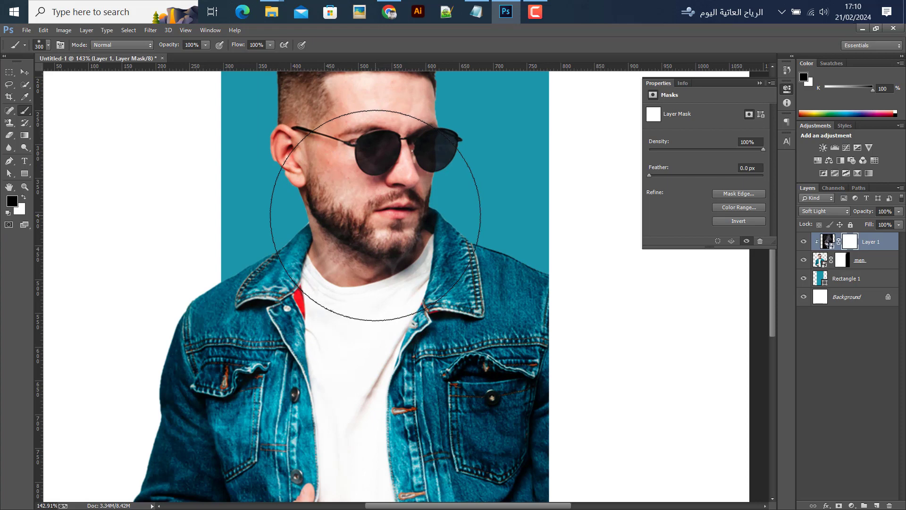
key("bracketleft")
key("bracketleft")
key("bracketleft")
key("bracketleft")
mouse_move(360, 186)
left_mouse_down()
mouse_move(379, 198)
mouse_move(388, 170)
left_mouse_up()
scroll(378, 192, "up", 2)
mouse_move(393, 260)
left_mouse_down()
mouse_move(371, 275)
mouse_move(365, 295)
left_mouse_up()
scroll(367, 297, "down", 2)
scroll(367, 297, "down", 4)
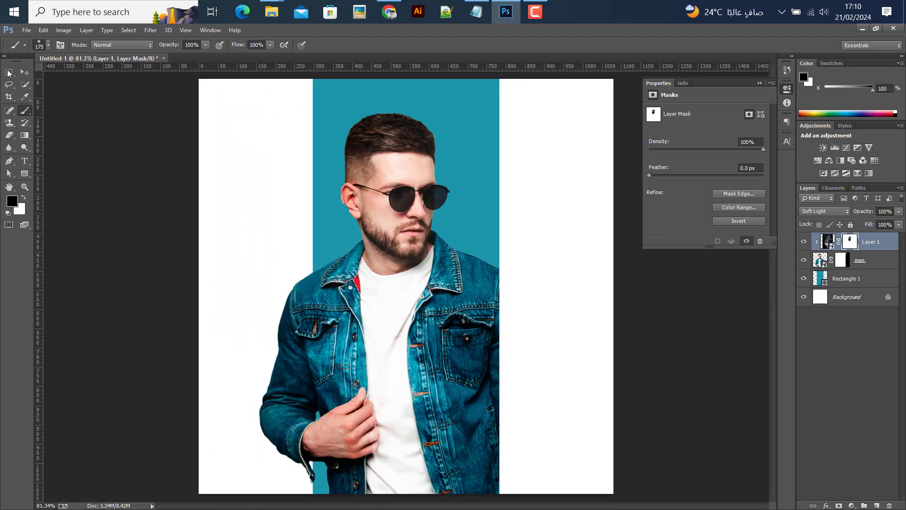
Group the smoke layer and the men layer, and name the group "Img"
key("v")
scroll(381, 332, "down", 2)
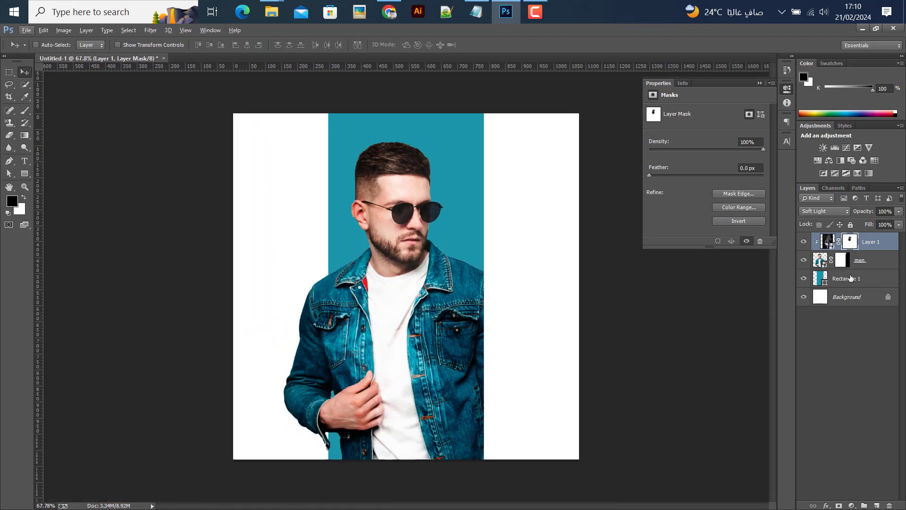
left_click(860, 263, "shift")
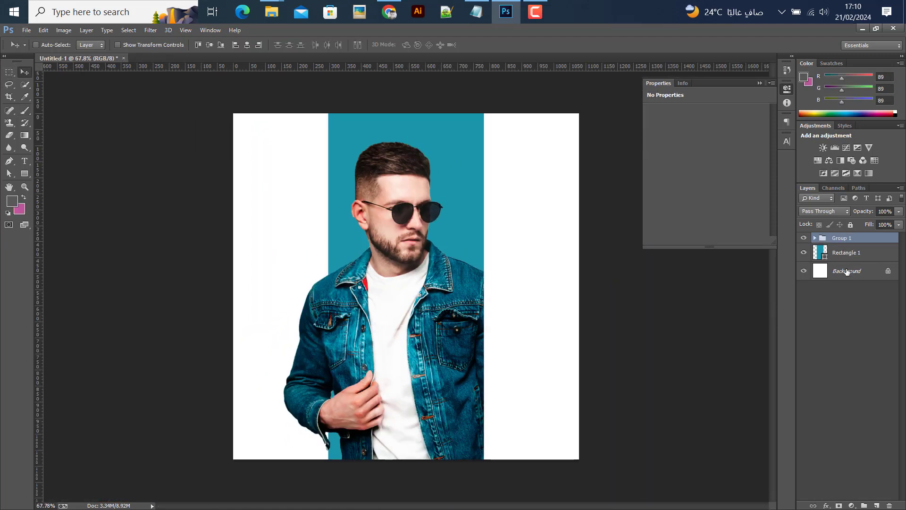
key("ctrl+g")
double_click(841, 238)
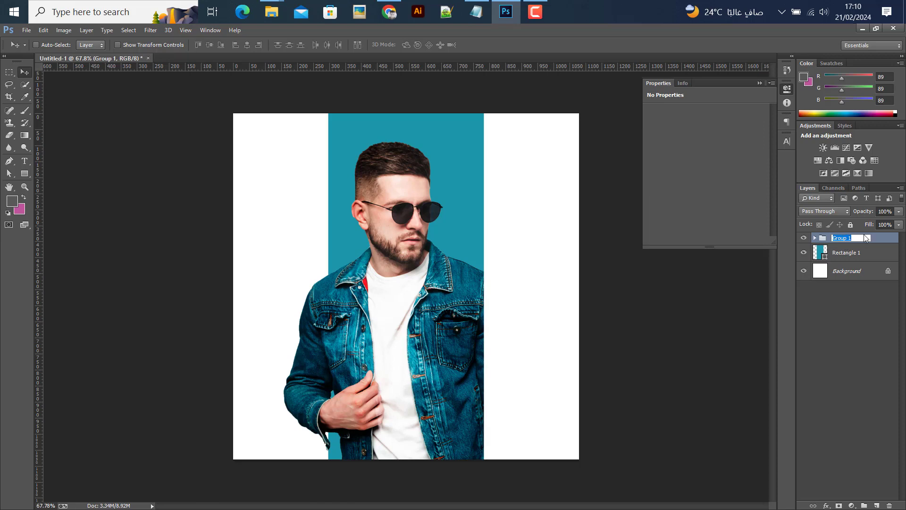
type("Img")
key("Return")
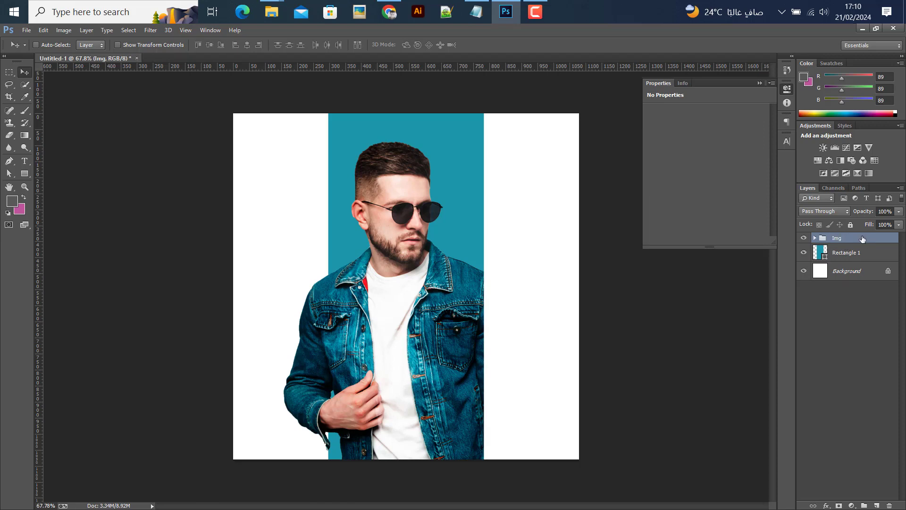
Put the teal rectangle layer into its own group named "Design" and collapse the group
left_click(859, 251)
key("ctrl+g")
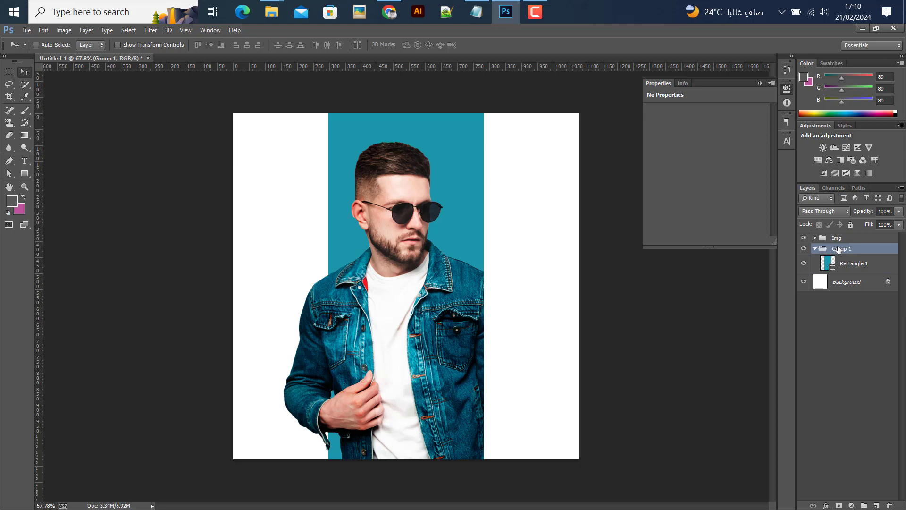
double_click(839, 248)
type("Design")
key("Return")
left_click(815, 249)
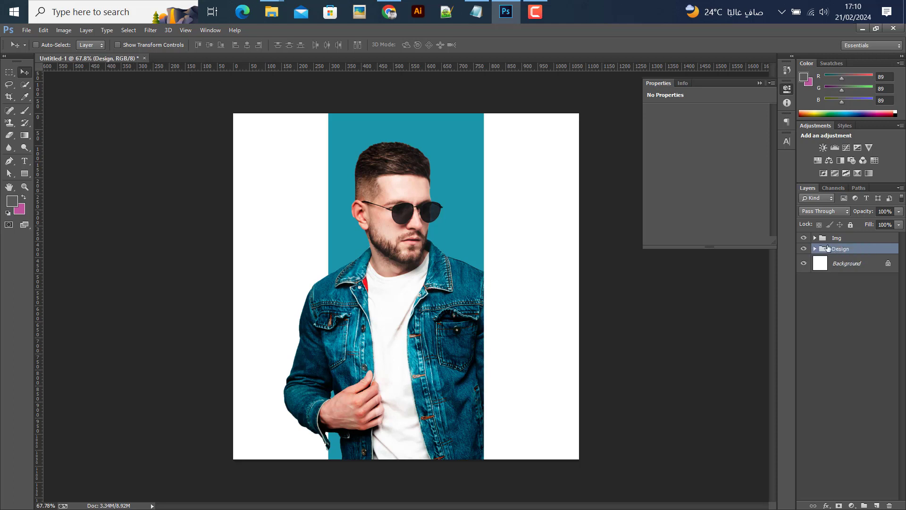
Show the guides and select the line "Your webiste name" in the Notepad text document for copying
key("ctrl+semicolon")
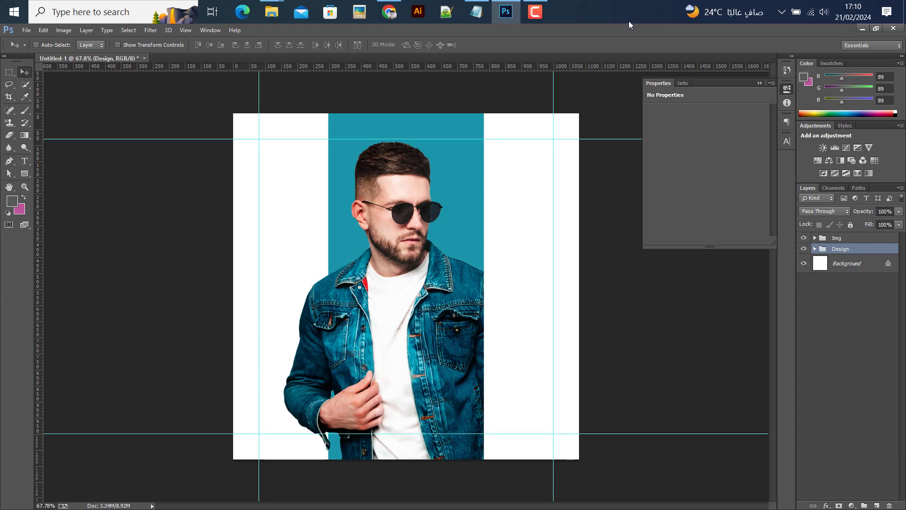
left_click(475, 17)
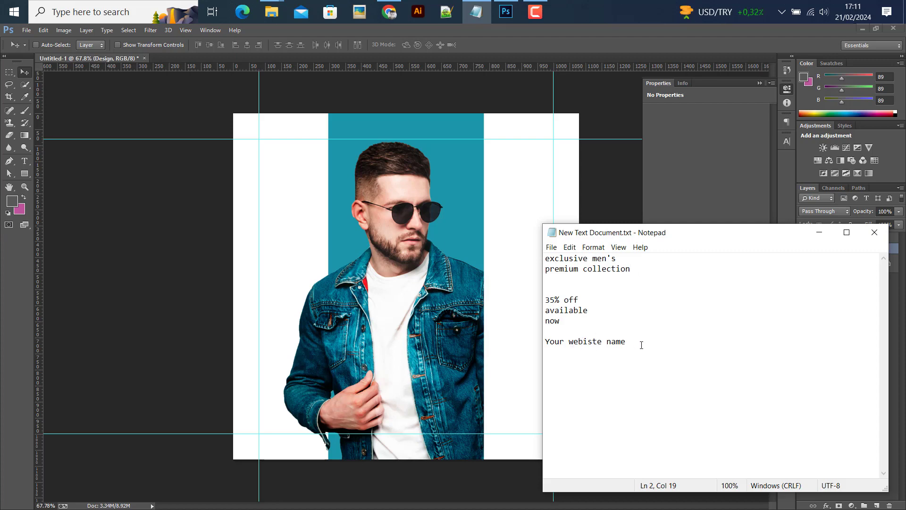
left_click_drag(639, 344, 538, 348)
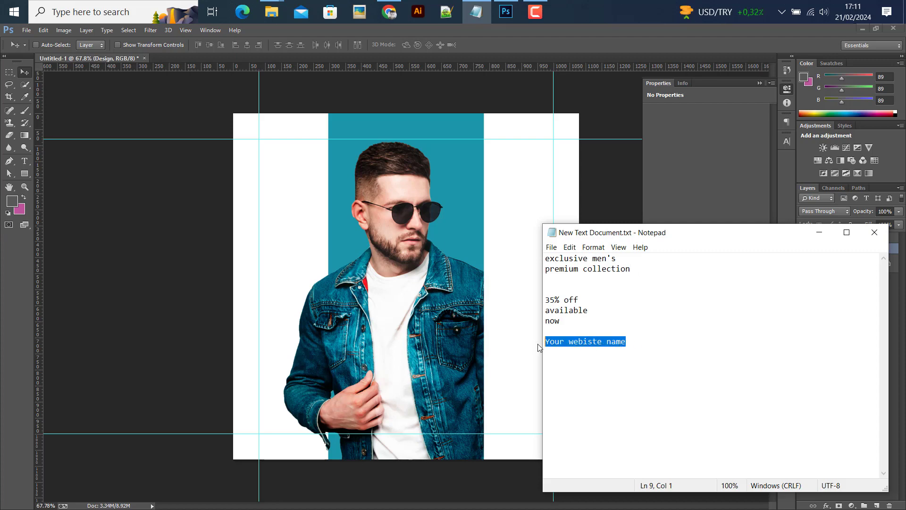
left_click(819, 231)
Draw a rectangle about 706 × 89 px over the canvas's left edge, resting on the lower guide, and fill it with jacket-sampled navy #002033
left_click(25, 173)
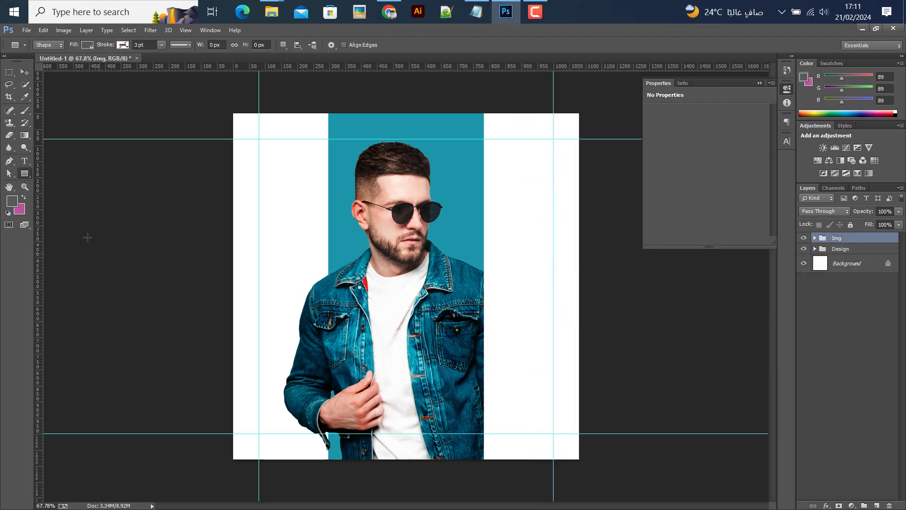
left_click_drag(177, 405, 402, 435)
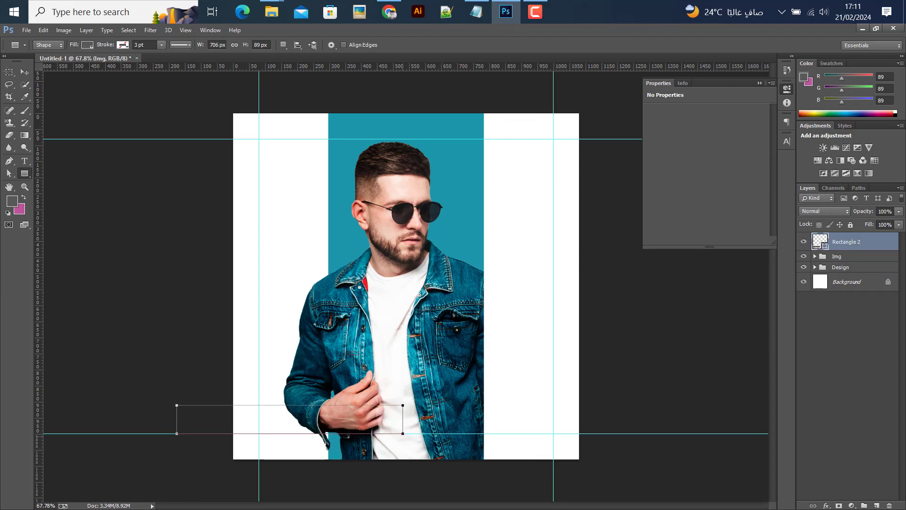
key("v")
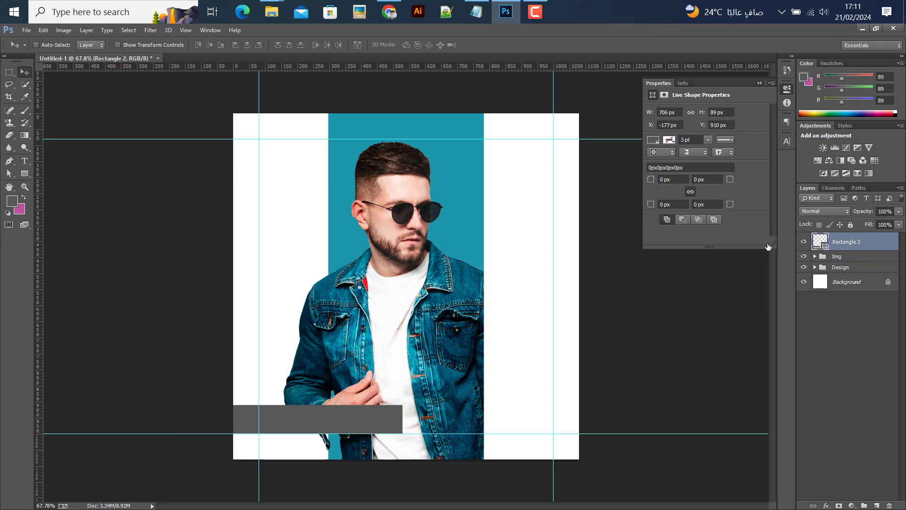
left_click(319, 350)
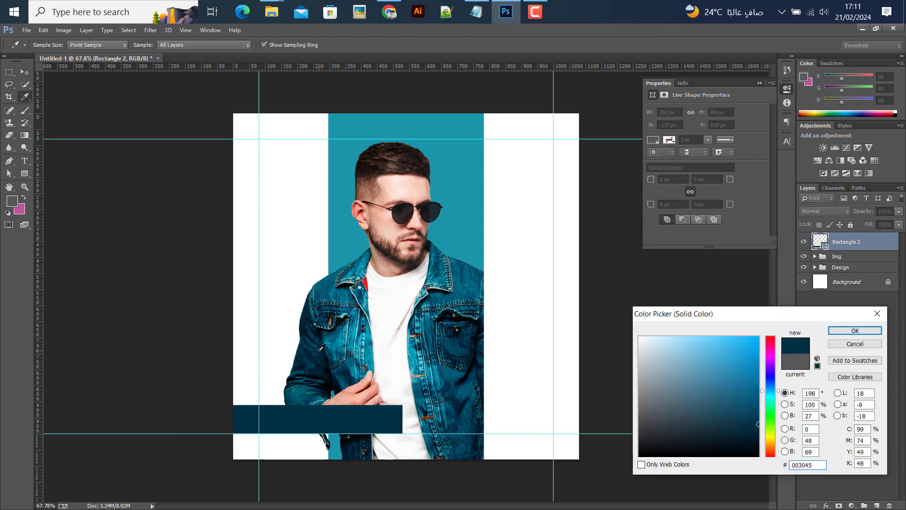
left_click(316, 351)
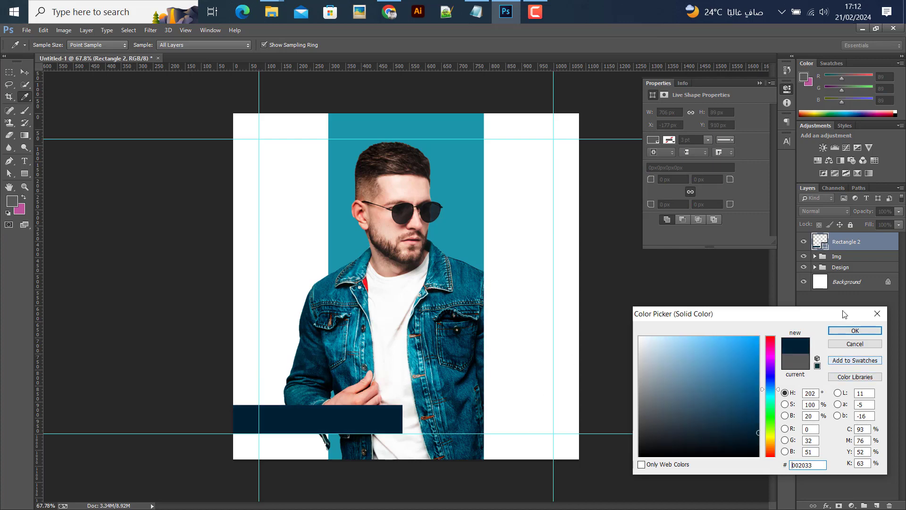
left_click(854, 330)
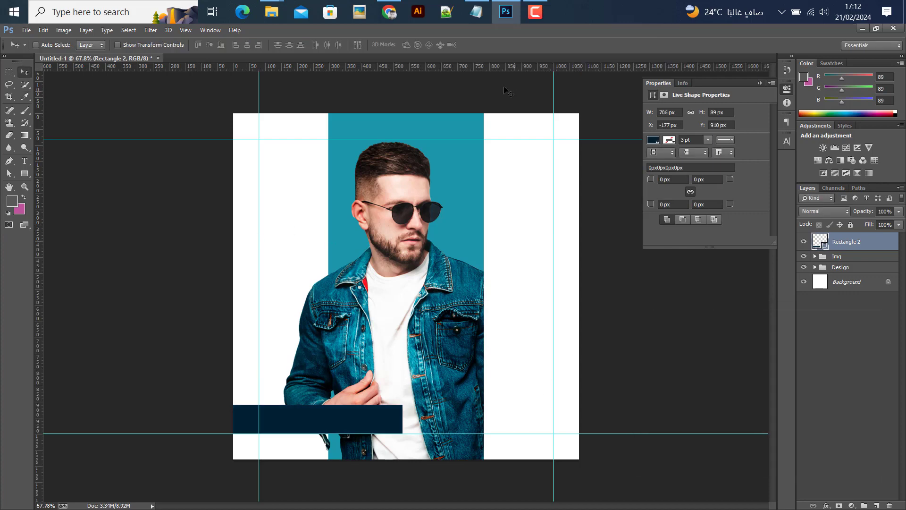
Bring "Your webiste name" from Notepad into the Photoshop document as a new text layer and move it onto the navy bar
left_click(476, 11)
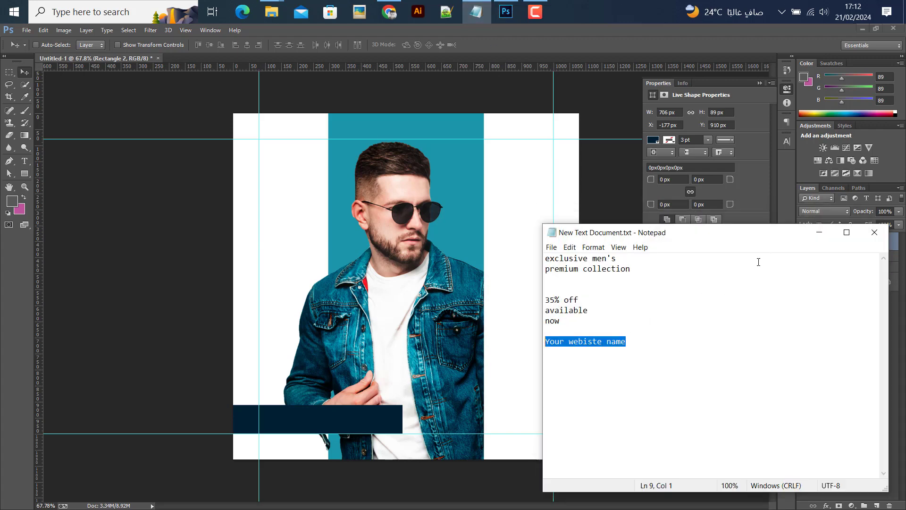
left_click(820, 232)
key("t")
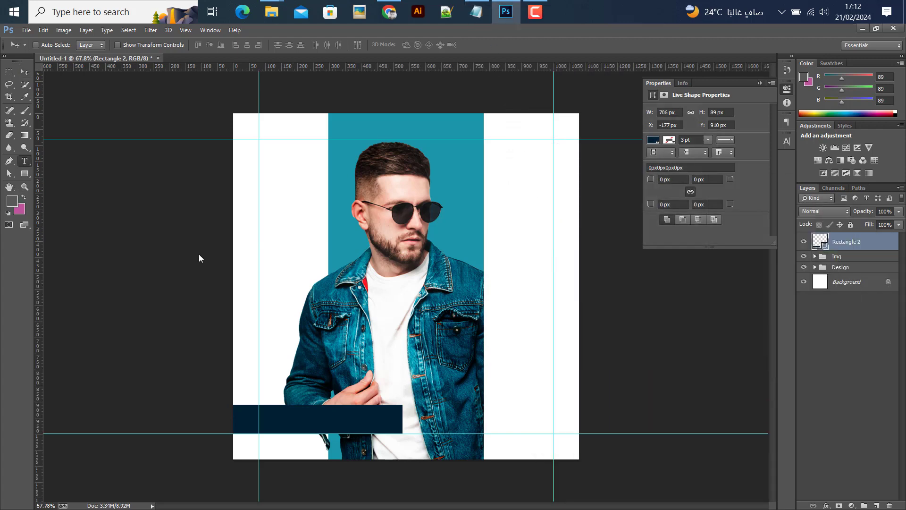
left_click(273, 275)
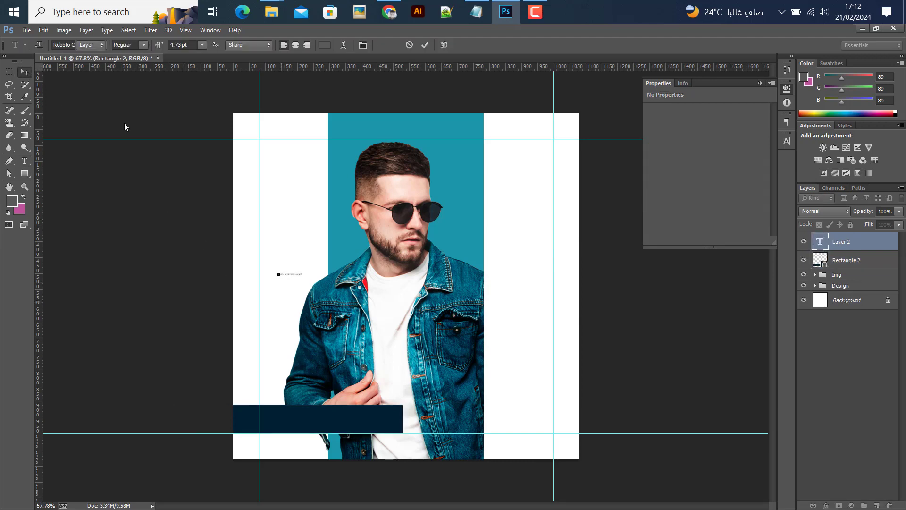
key("ctrl+Return")
key("v")
left_click_drag(325, 287, 351, 430)
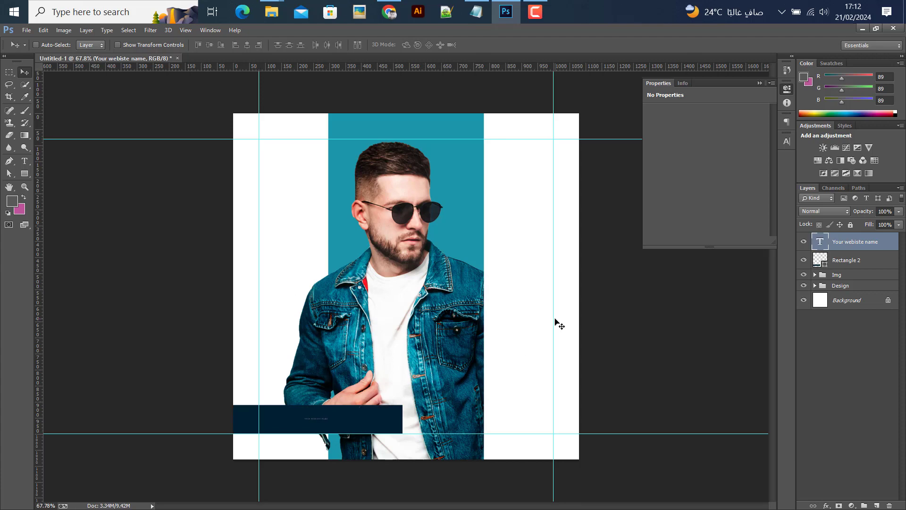
Change the website text's color to white (#ffffff), sampled from the canvas background
left_click(786, 141)
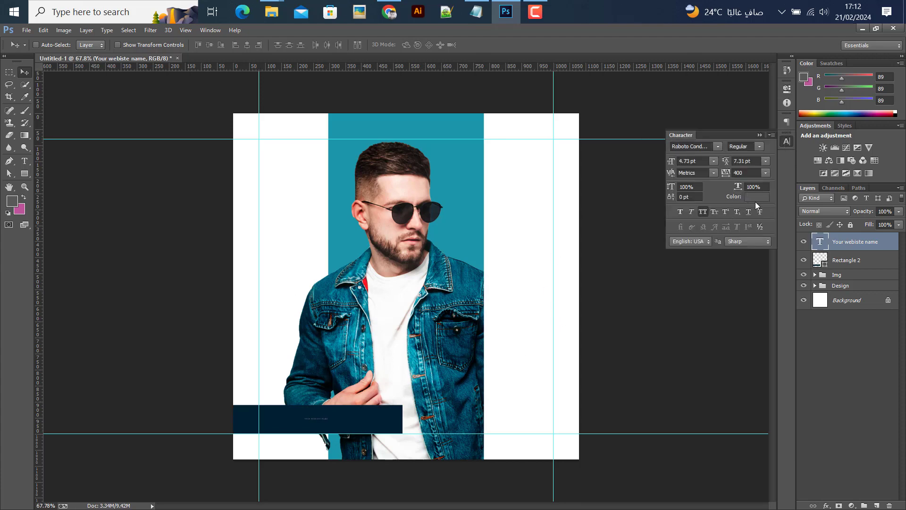
left_click(756, 199)
left_click(525, 255)
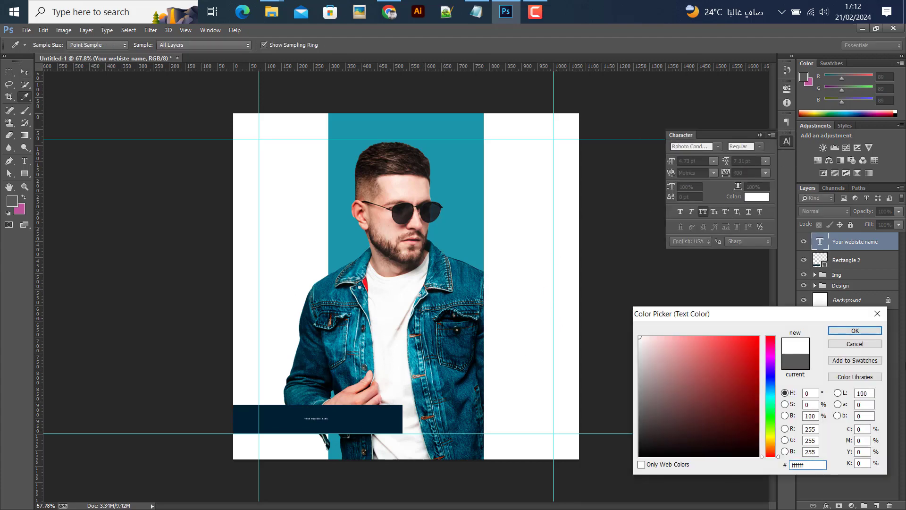
left_click(855, 330)
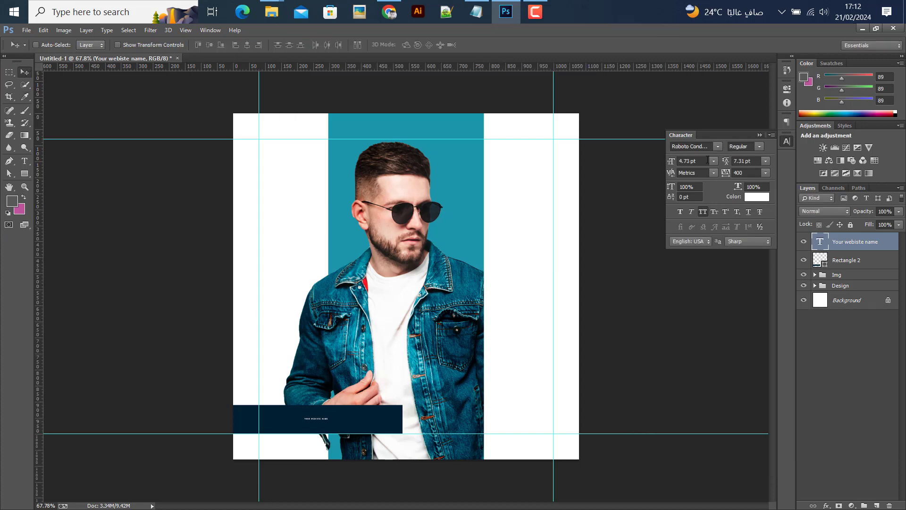
Enlarge the website text on the navy bar, settling on a font size of 24 pt
left_click(713, 161)
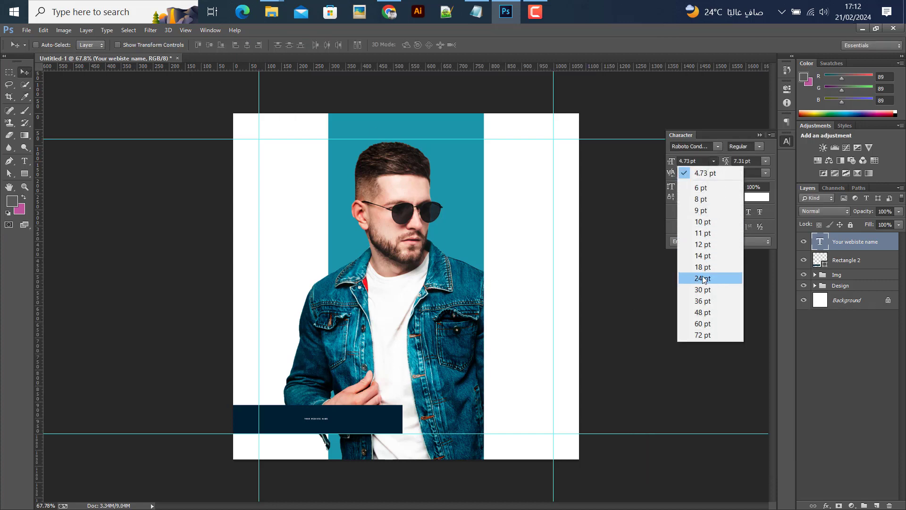
left_click(698, 245)
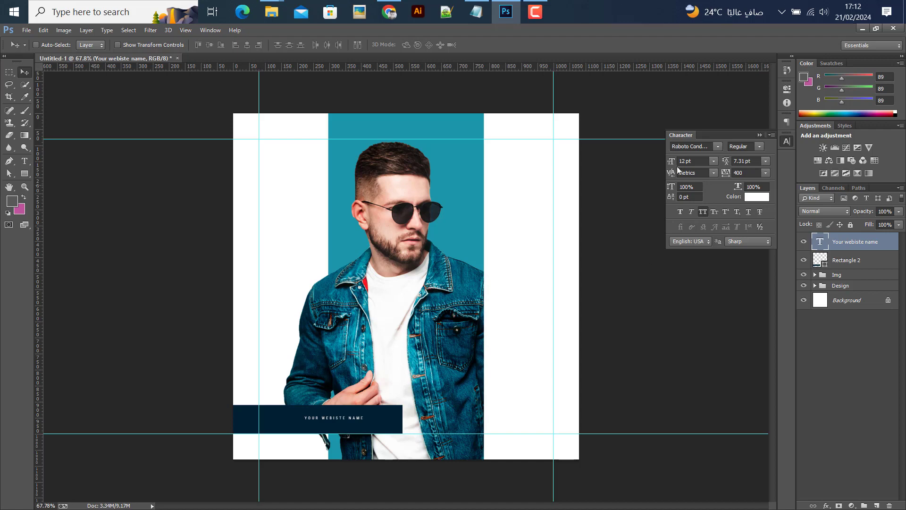
left_click(714, 162)
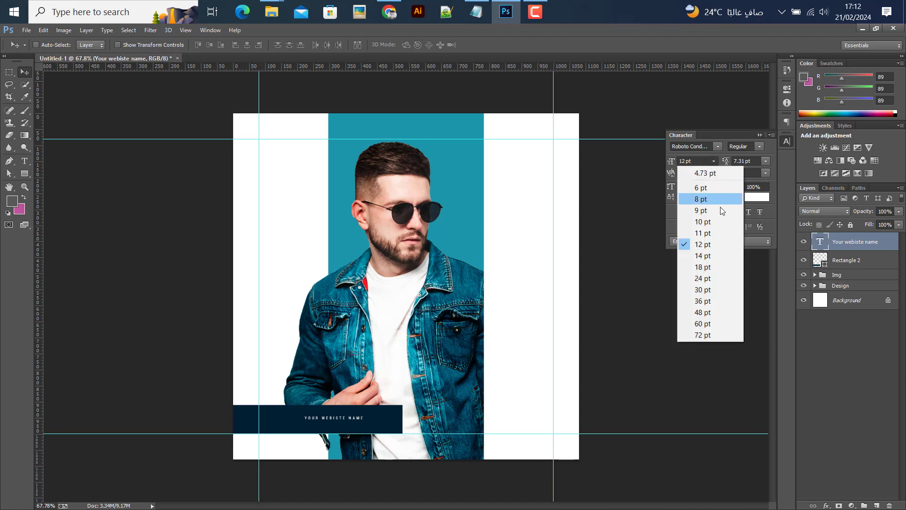
left_click(704, 268)
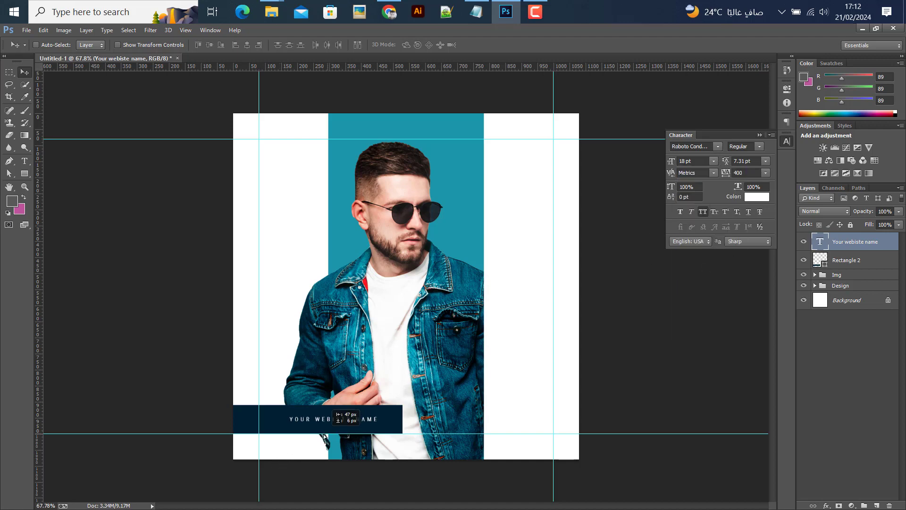
left_click(685, 161)
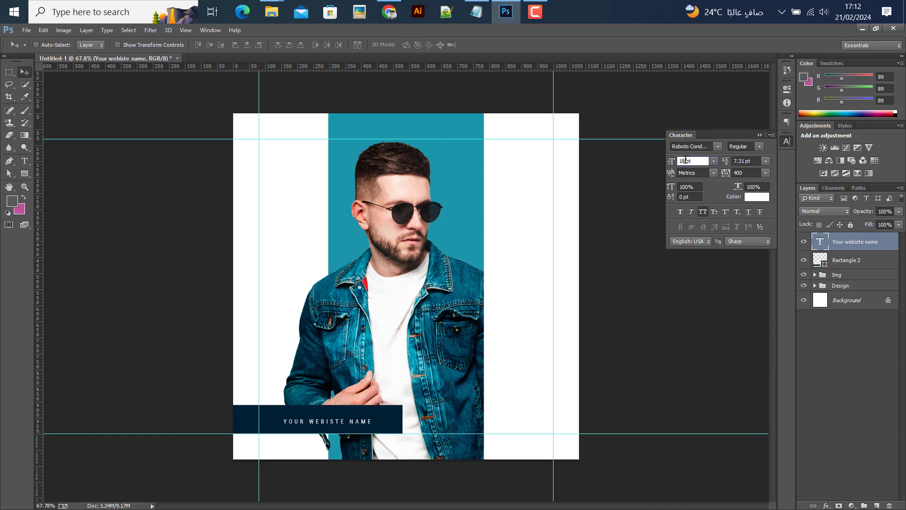
type("24")
key("Return")
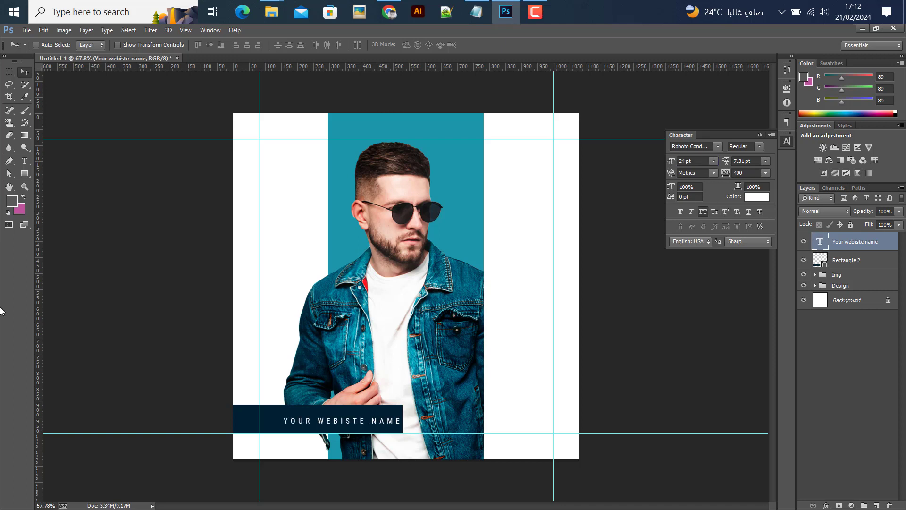
Move the website text left and slightly up so it sits within the navy bar, and hide the guides
left_click_drag(379, 418, 362, 415)
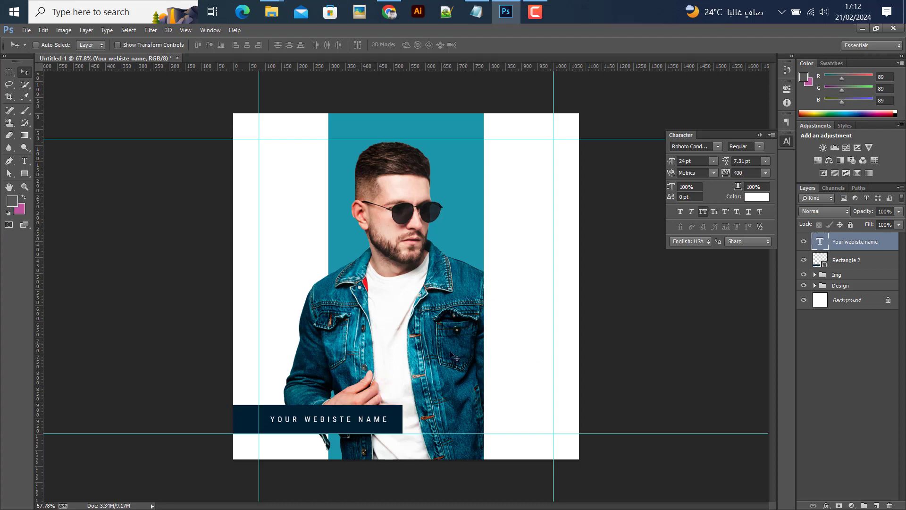
left_click(820, 260, "ctrl")
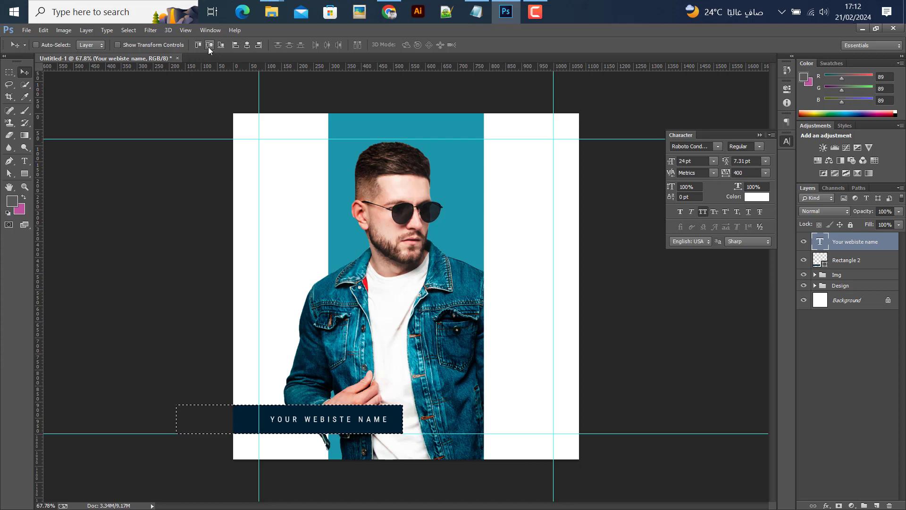
key("ctrl+d")
key("Left")
key("Left")
key("Left")
key("Left")
key("Left")
key("Left")
key("Left")
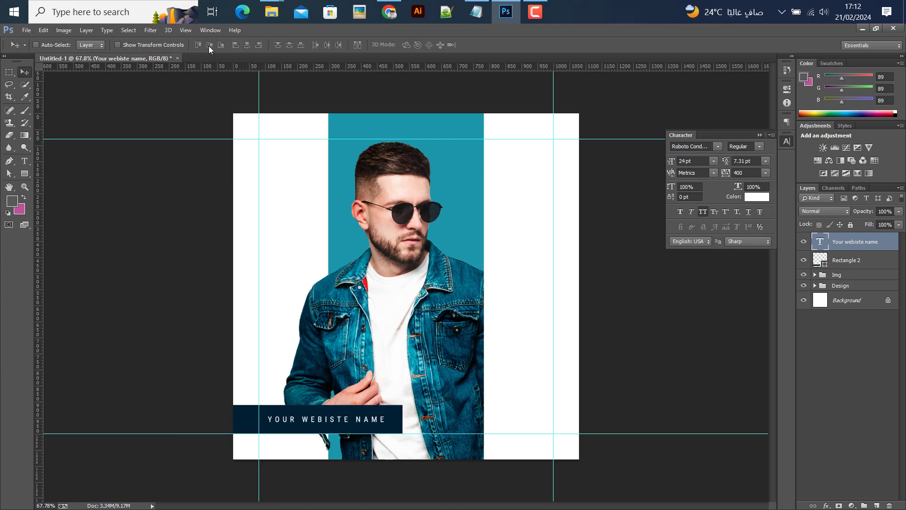
key("ctrl+semicolon")
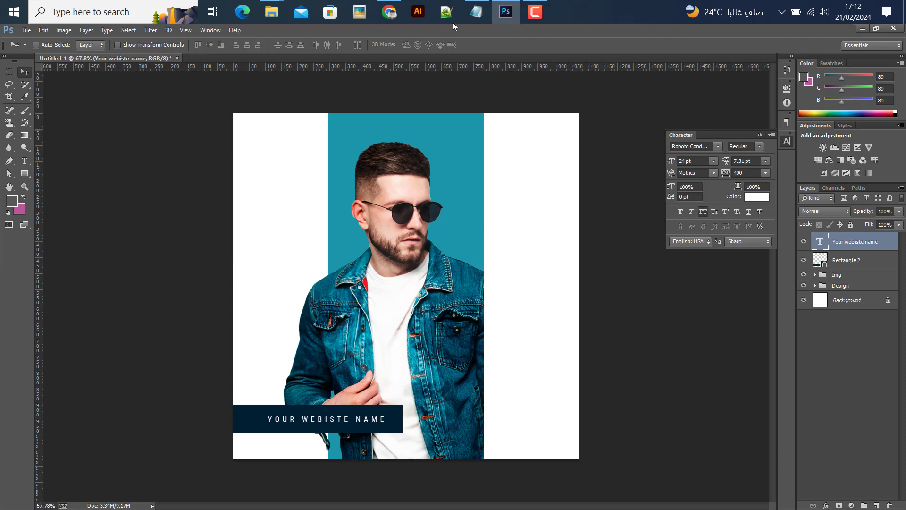
Bring "exclusive men's" from Notepad into the Photoshop document as a new text layer in the white area beside the man
left_click(476, 12)
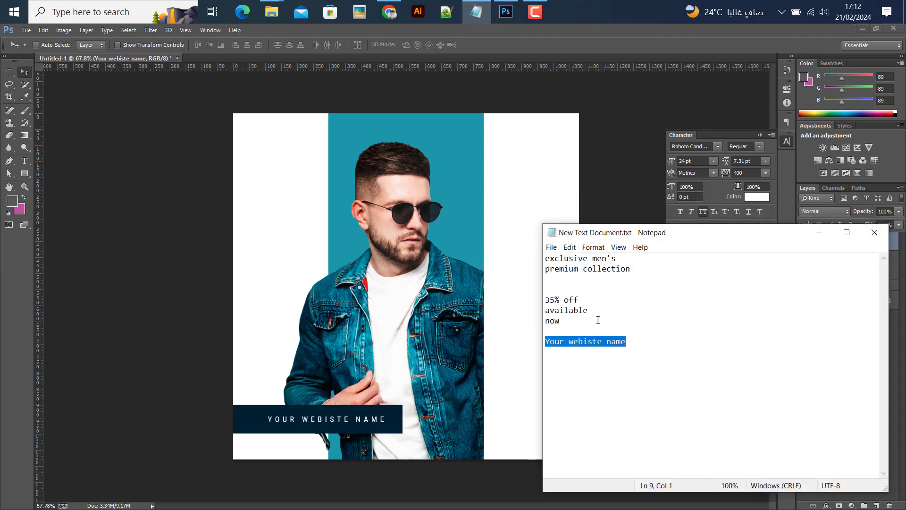
left_click_drag(617, 258, 531, 255)
key("ctrl+c")
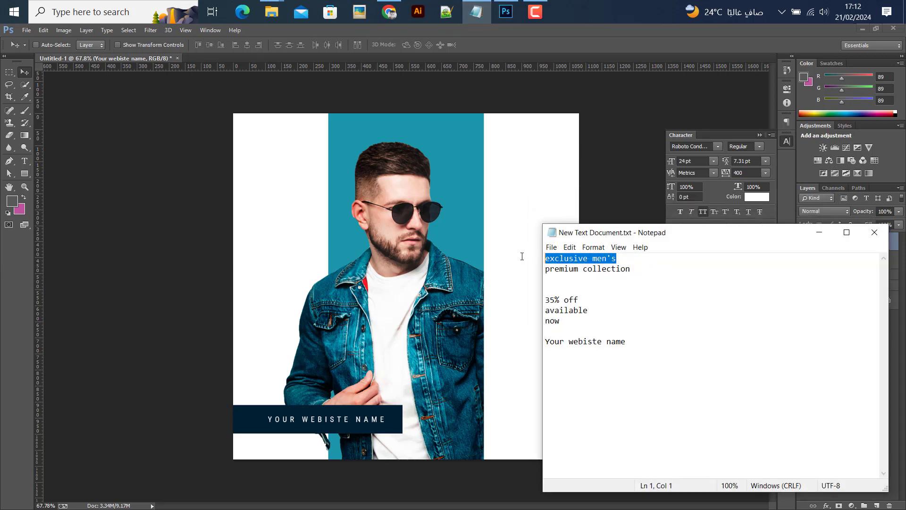
left_click(820, 232)
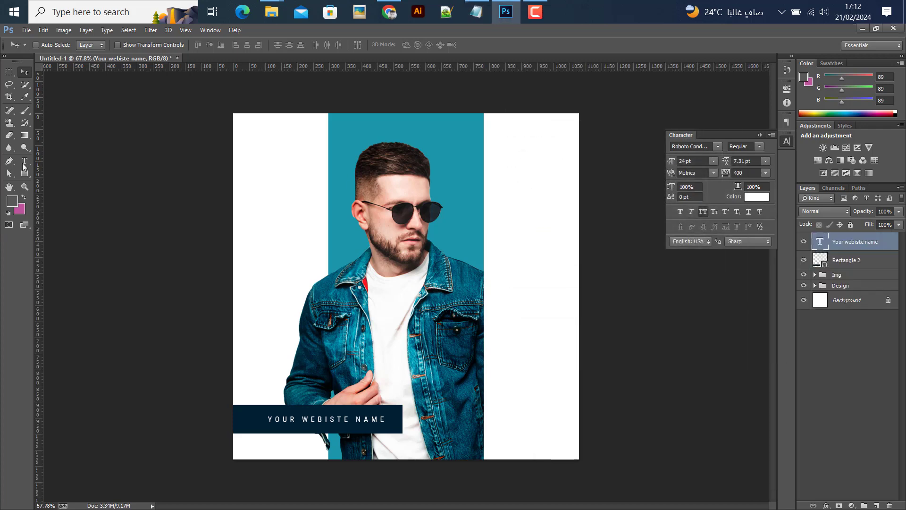
key("t")
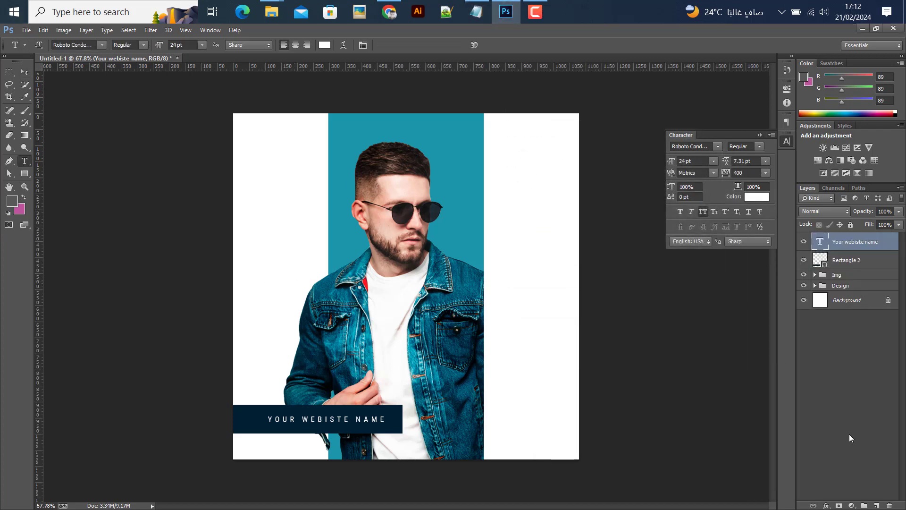
left_click(497, 268)
key("ctrl+v")
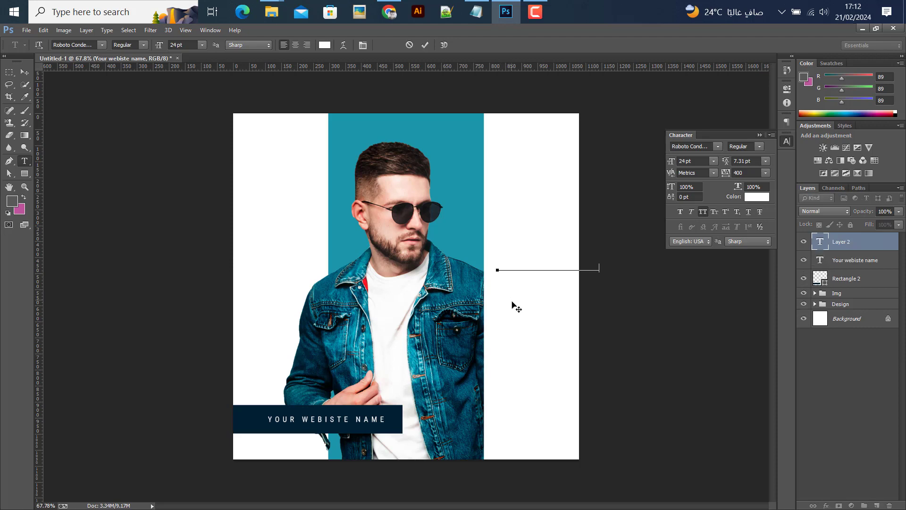
left_click(25, 72)
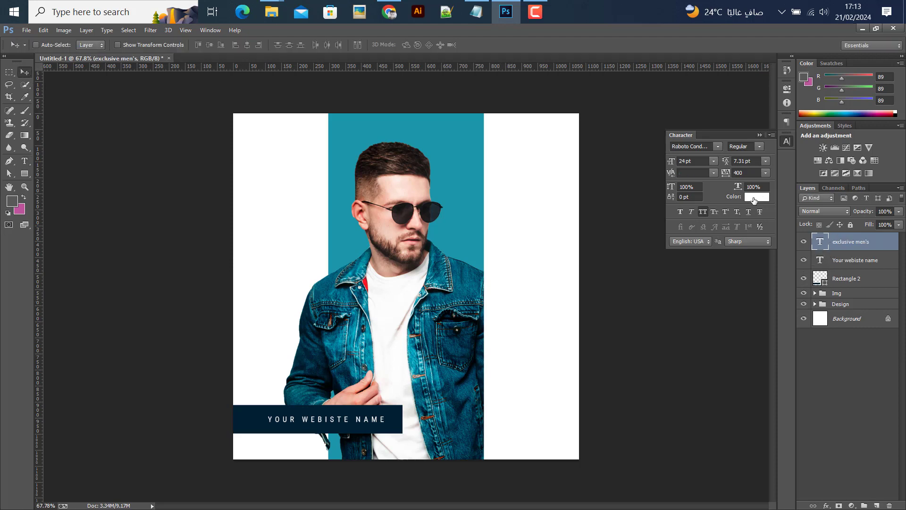
Change the "exclusive men's" text color to navy #002033, sampled from the website bar
left_click(755, 198)
left_click(264, 413)
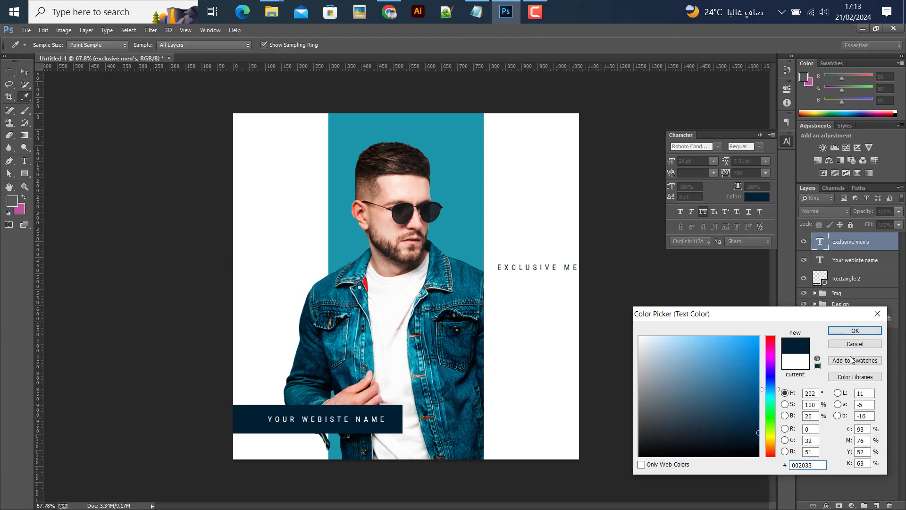
left_click(855, 331)
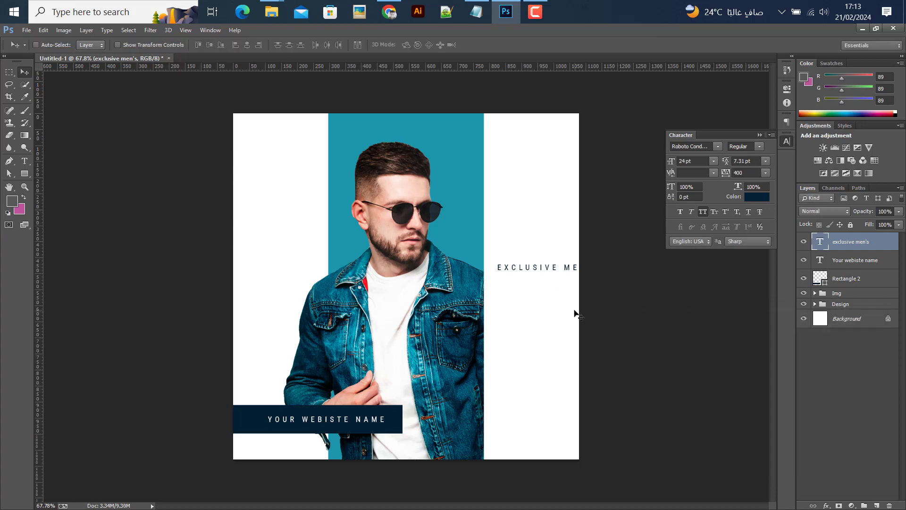
Rotate the "exclusive men's" text -90°, move it closer to the teal band, and show the guides
key("ctrl+t")
left_click_drag(594, 290, 571, 222)
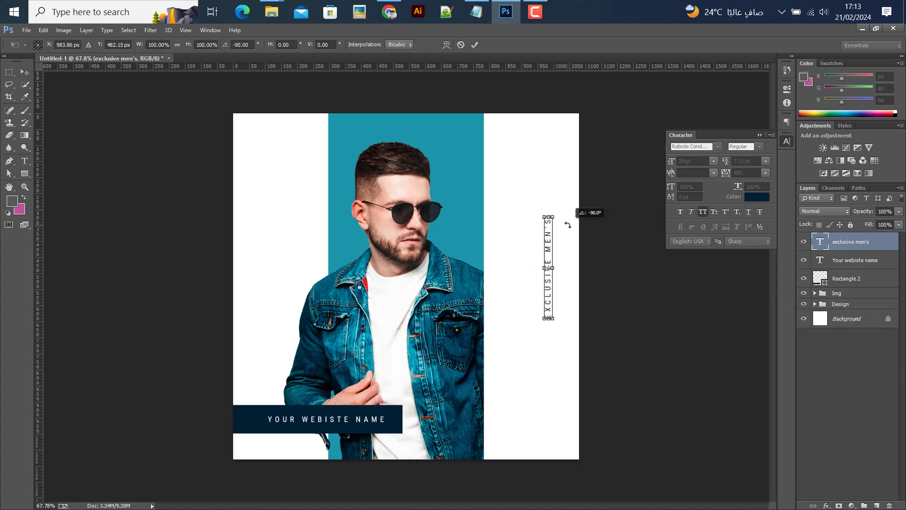
left_click(475, 44)
left_click_drag(562, 299, 528, 354)
key("ctrl+semicolon")
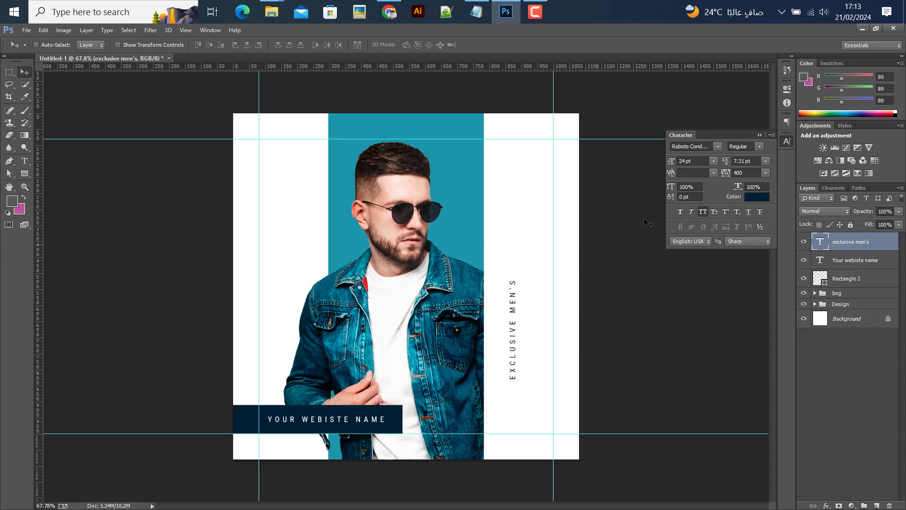
Scale the vertical "exclusive men's" text up proportionally to about 229%
key("ctrl+t")
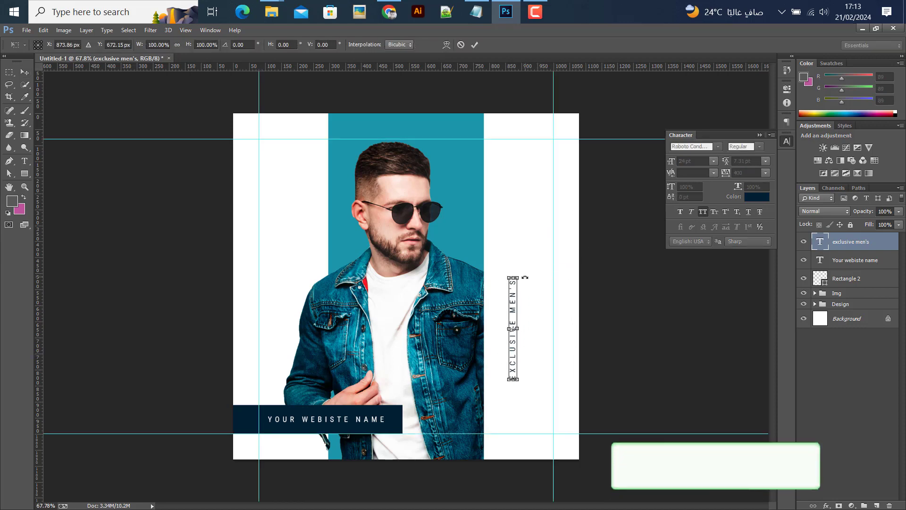
left_click_drag(518, 272, 569, 148)
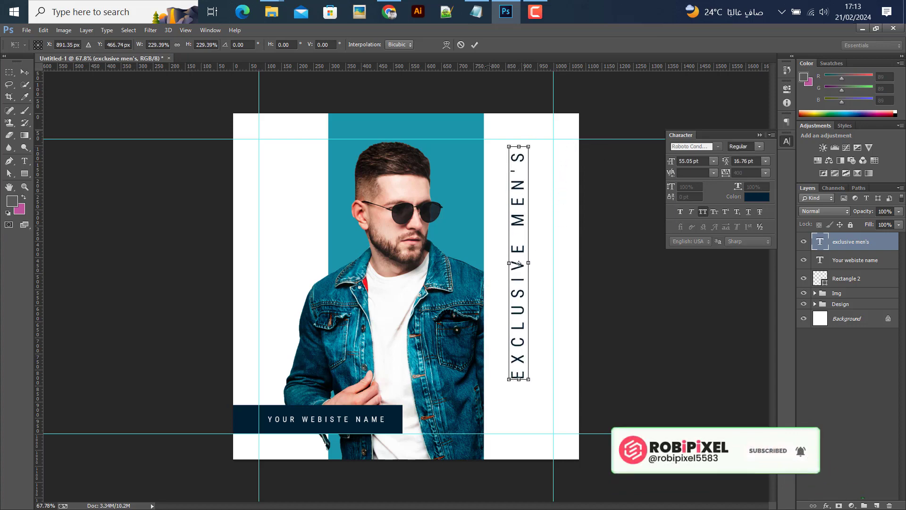
left_click(474, 45)
Make the vertical headline Bold with tracking 0 and move it beside the teal band, resting on the lower guide
left_click(761, 146)
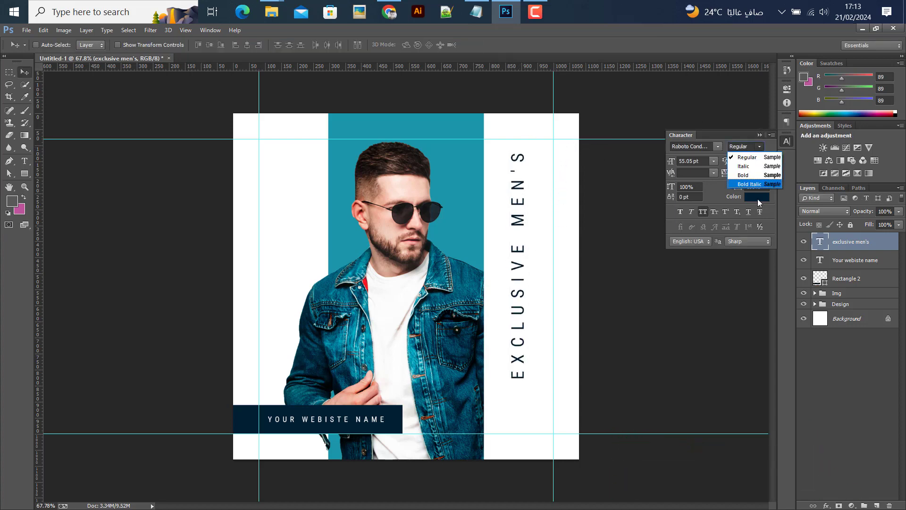
left_click(748, 177)
left_click_drag(546, 297, 536, 353)
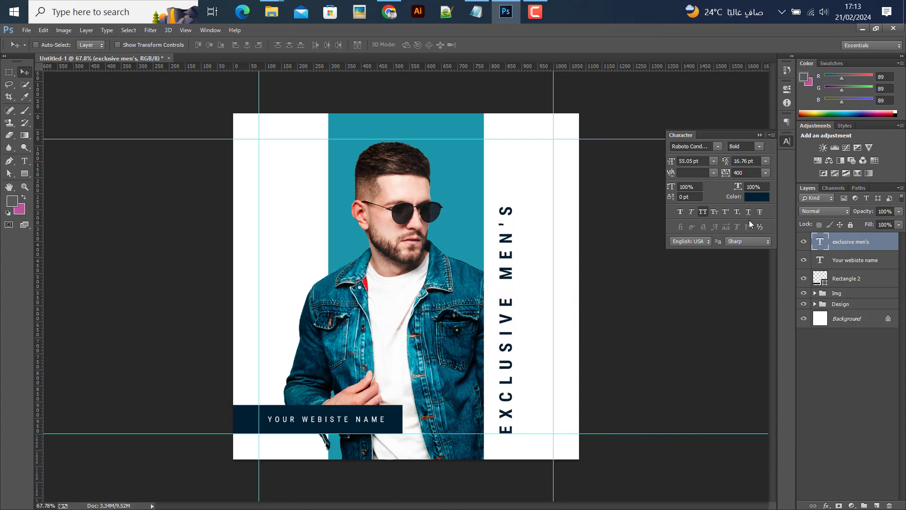
left_click(765, 172)
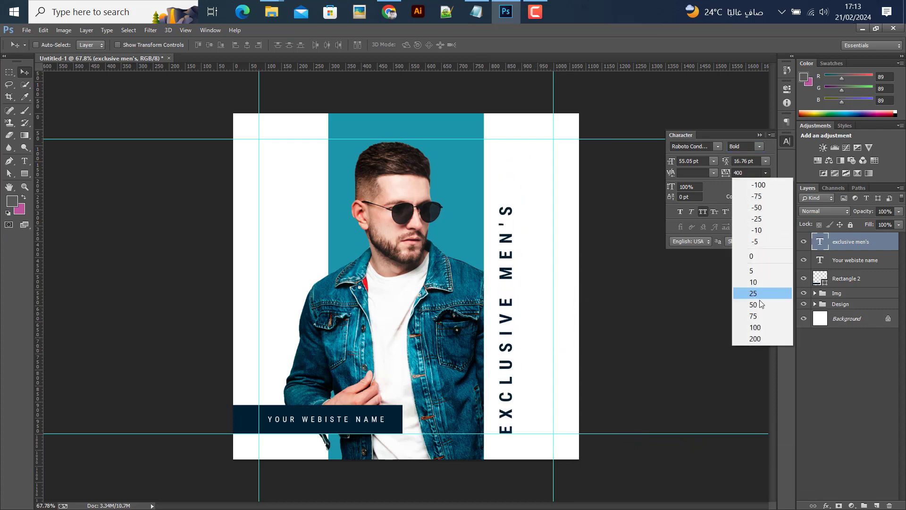
left_click(753, 256)
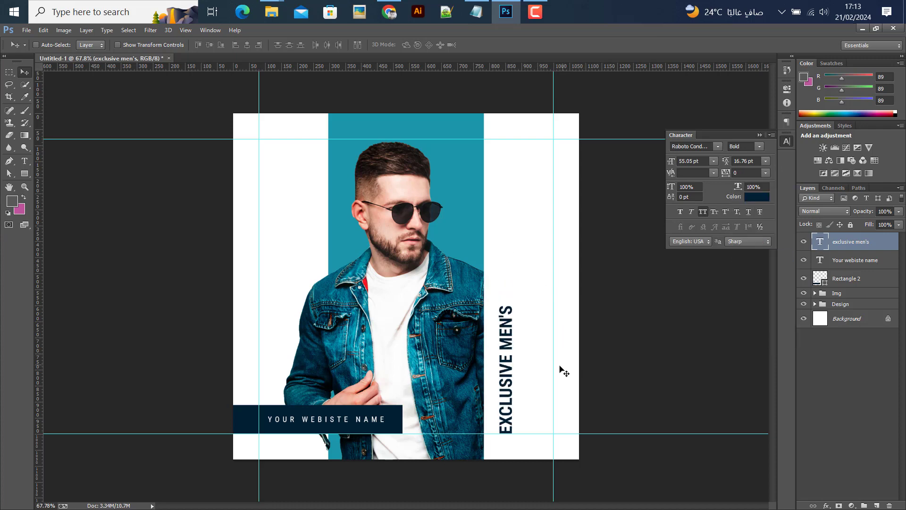
Enlarge the bold vertical headline proportionally to about 228.7% so it spans from the lower guide to the upper guide
key("ctrl+t")
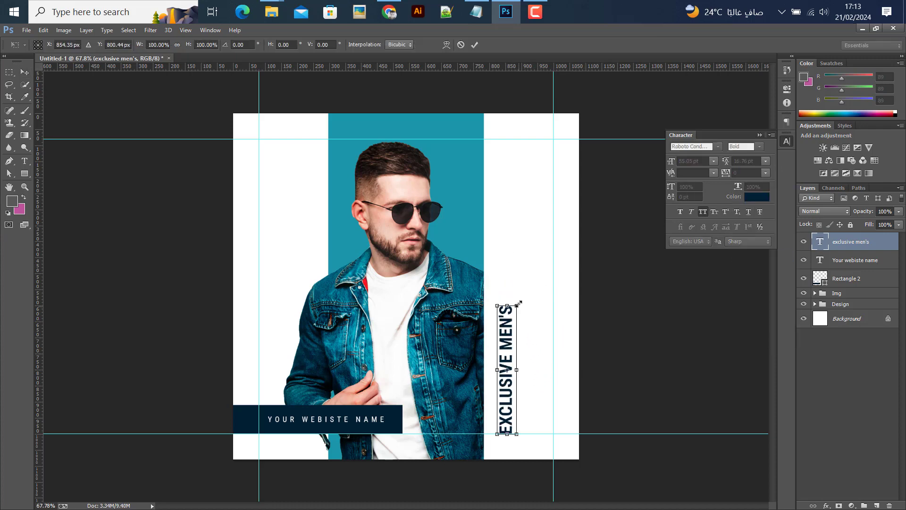
left_click_drag(517, 300, 559, 135)
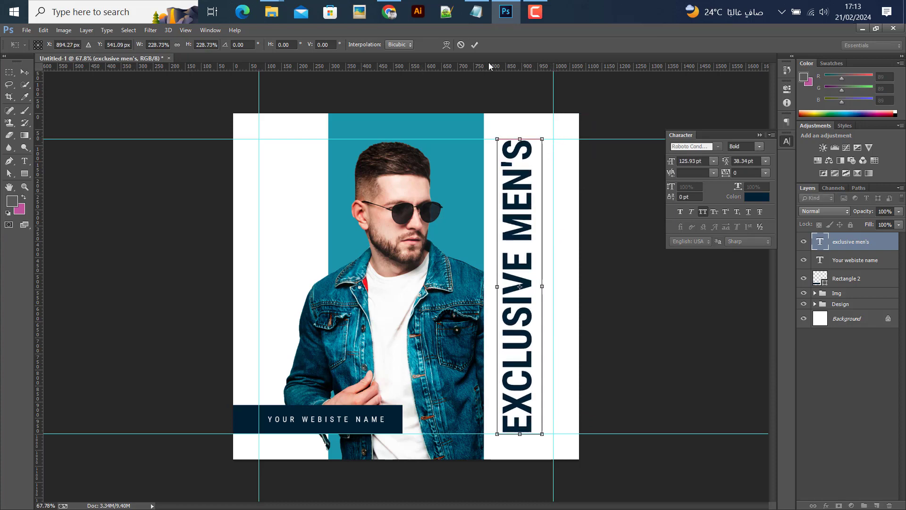
left_click(474, 45)
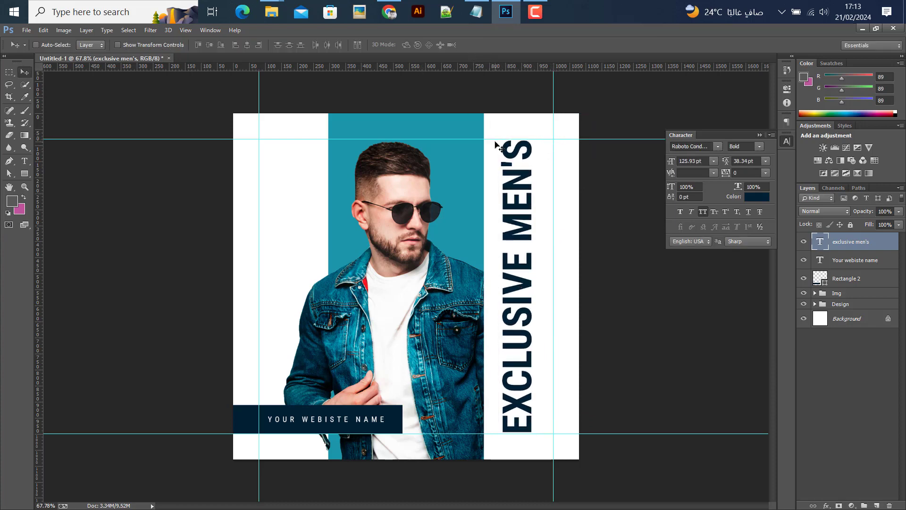
Nudge the enlarged vertical headline left, closer to the teal band's edge
key("Left")
key("Left")
key("Left")
key("Left")
key("Left")
key("Left")
key("Left")
key("Left")
key("Left")
key("Left")
key("Left")
key("Left")
key("Left")
key("Left")
key("Left")
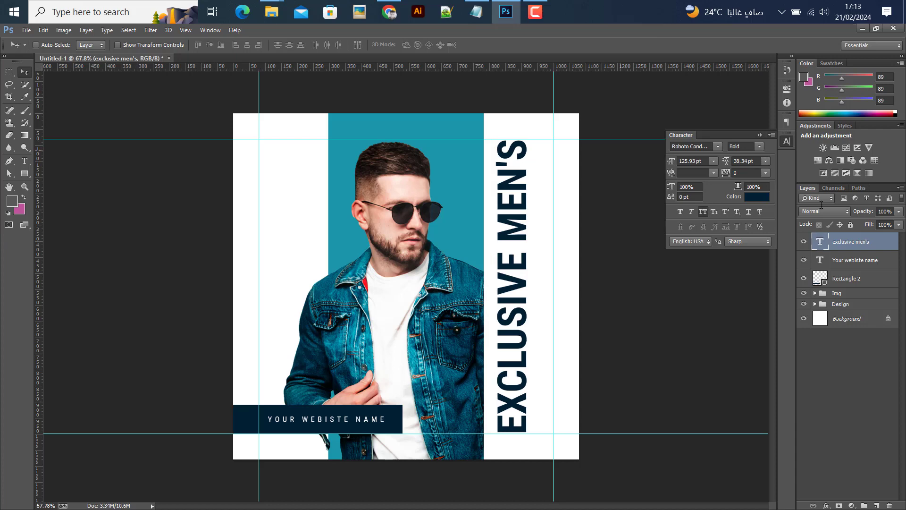
Recolor only the word "MEN'S" in the vertical headline to teal #1996a9, sampled from the band
left_click(24, 161)
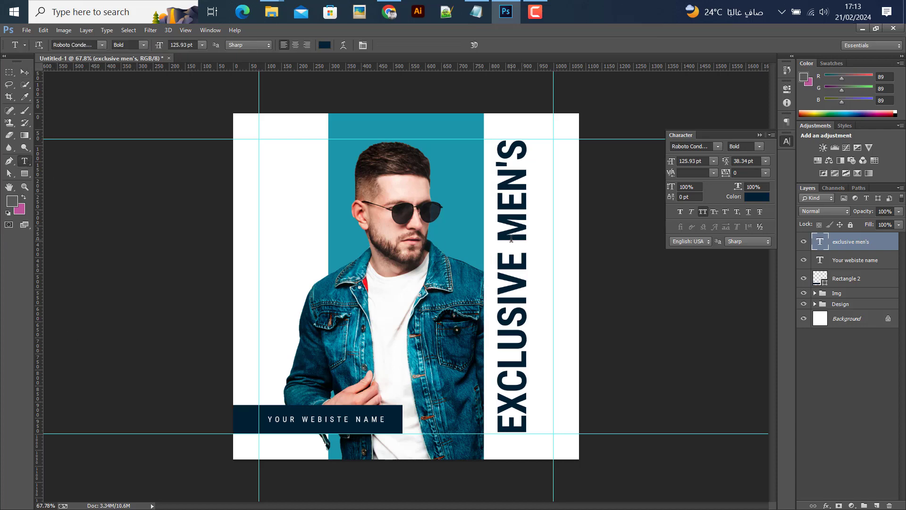
left_click_drag(520, 243, 522, 129)
left_click(757, 196)
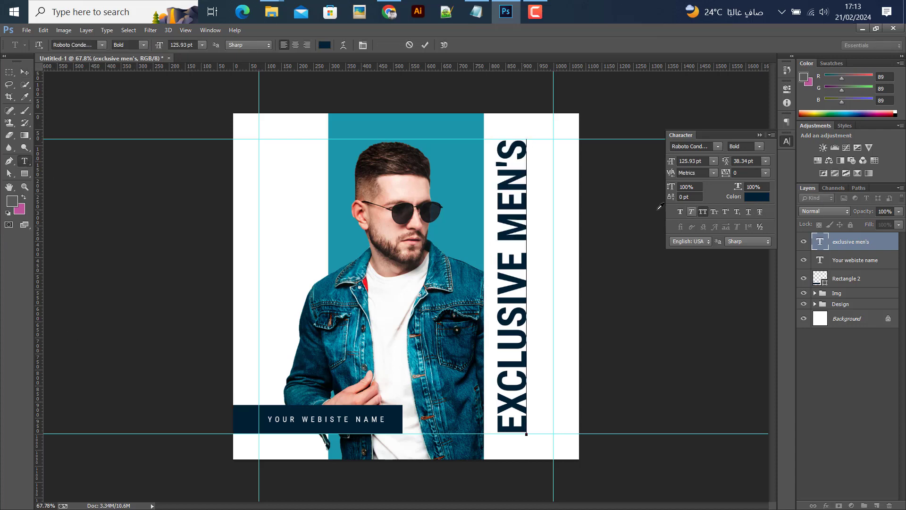
left_click(458, 179)
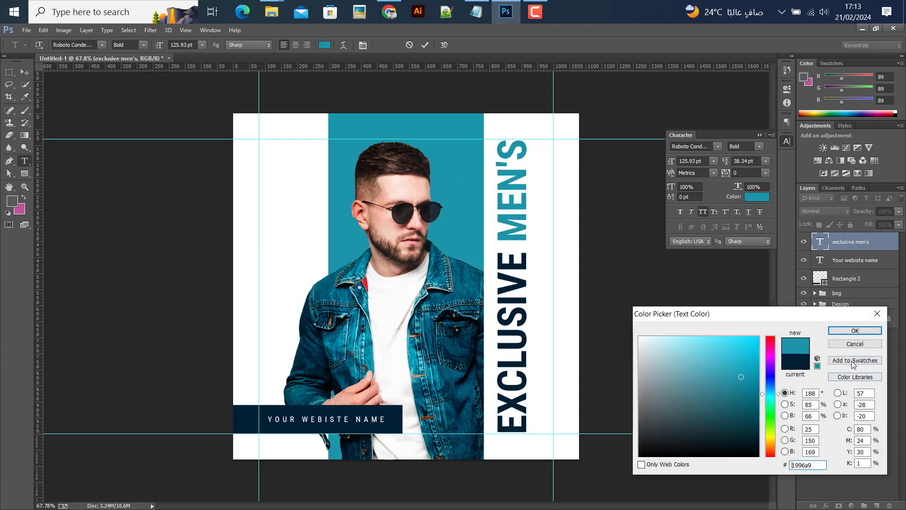
left_click(855, 330)
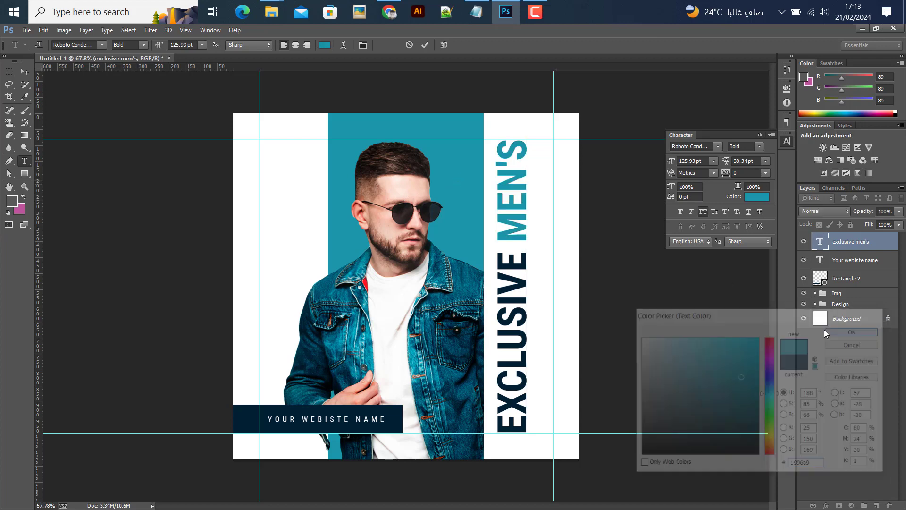
left_click(22, 70)
Change the teal band's fill to red #f72128, sampled from the red patch inside the jacket collar
scroll(471, 230, "up", 3)
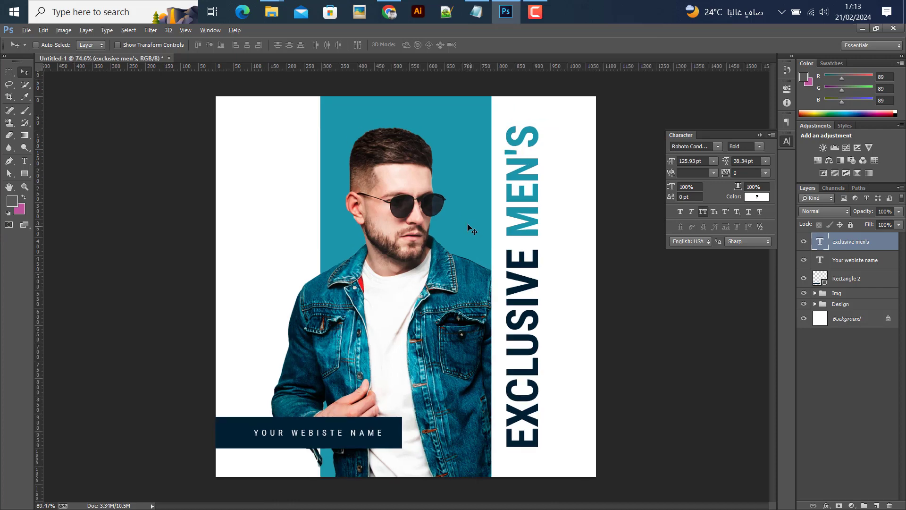
left_click(471, 229, "ctrl")
double_click(828, 323)
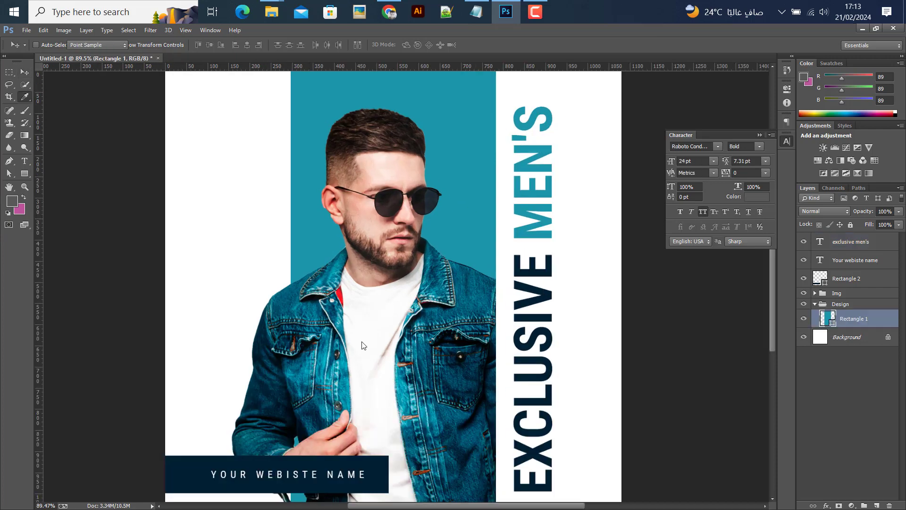
left_click(340, 292)
left_click(343, 293)
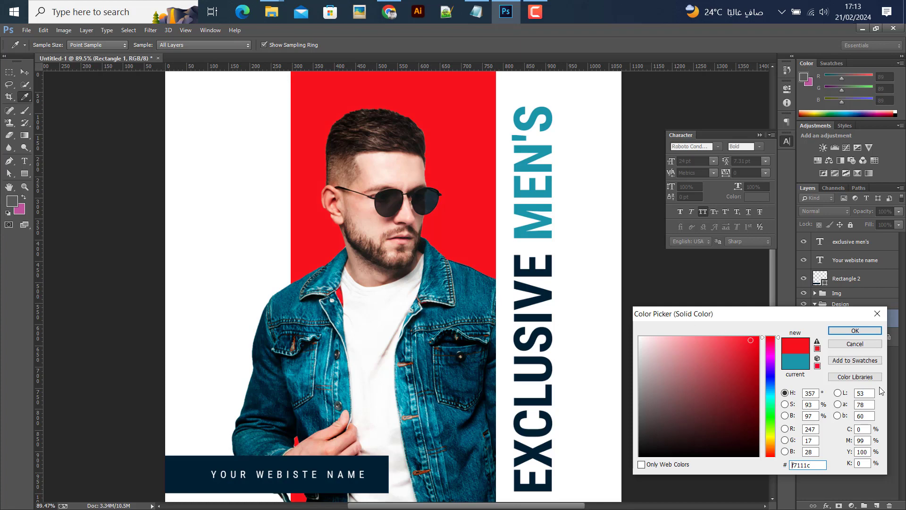
left_click(339, 297)
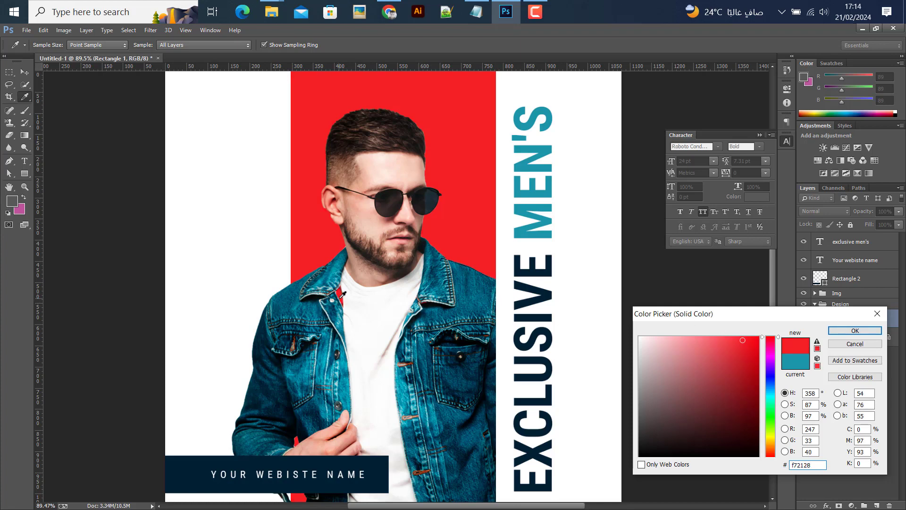
left_click(855, 330)
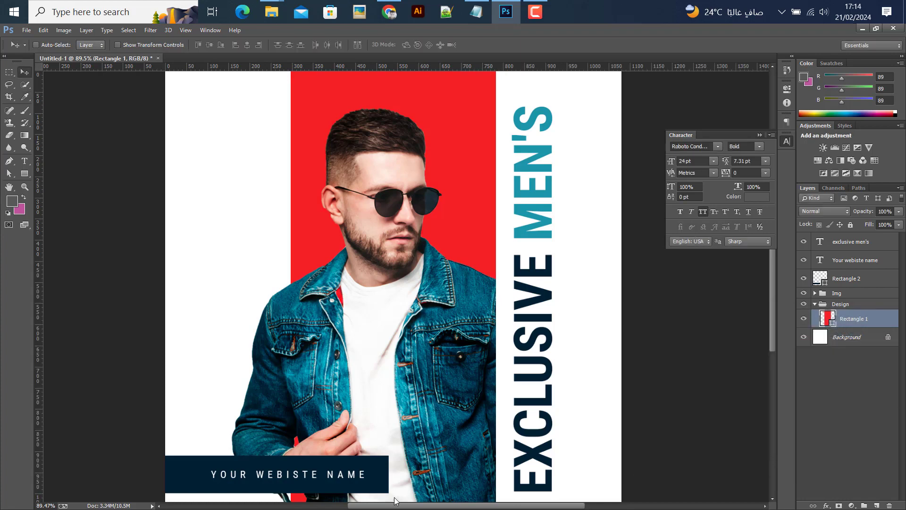
key("ctrl+0")
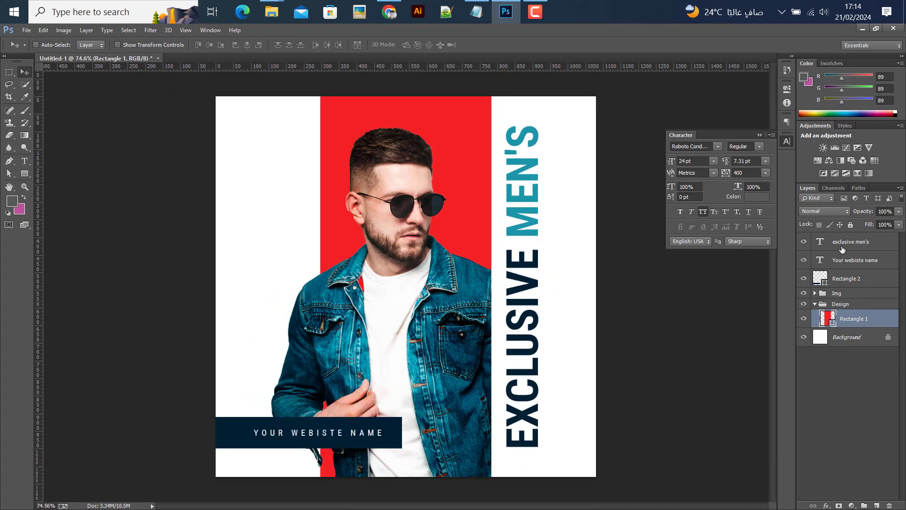
Recolor only the word "MEN'S" in the vertical headline to red #f72128, sampled from the band
left_click(843, 254)
left_click(837, 243)
key("t")
left_click(538, 238)
key("ctrl+a")
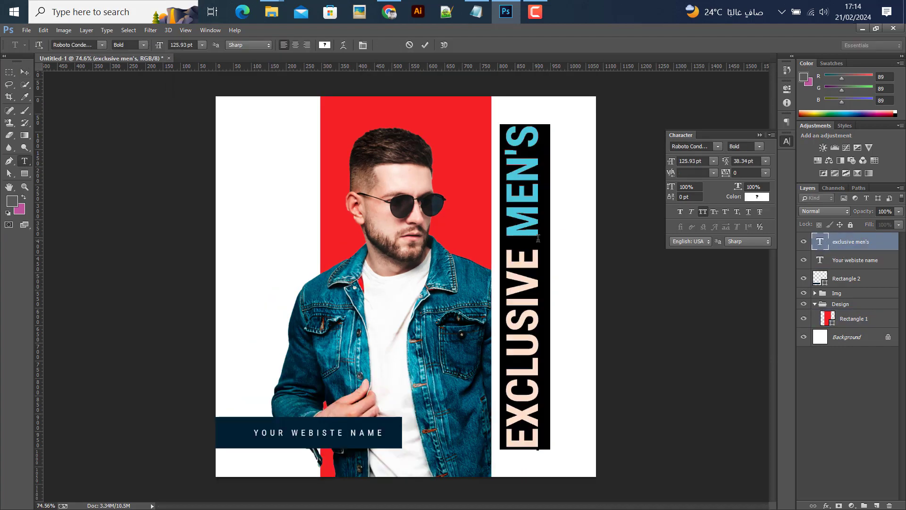
left_click_drag(535, 236, 528, 119)
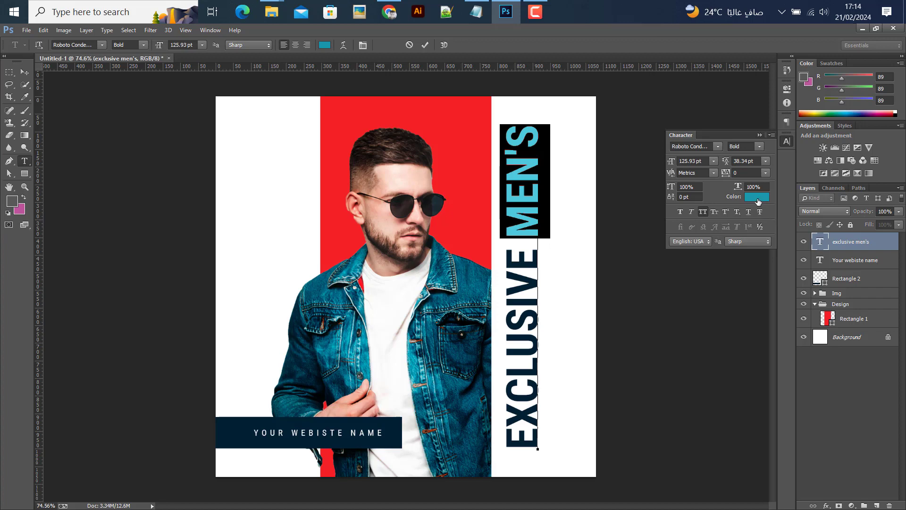
left_click(757, 197)
left_click(490, 160)
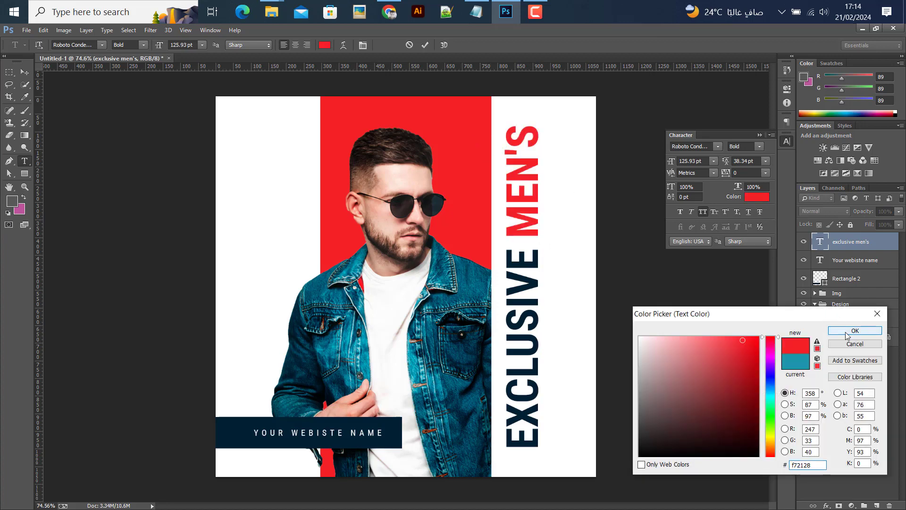
left_click(854, 330)
left_click(24, 72)
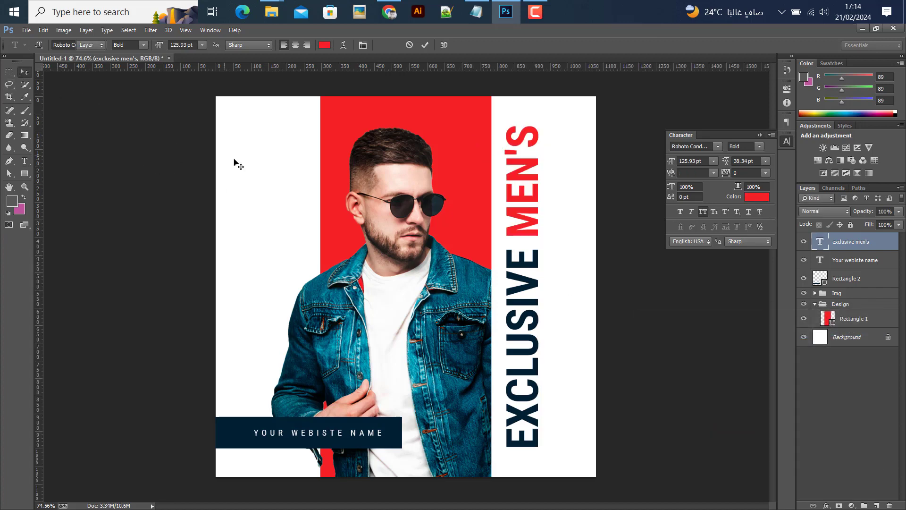
Switch to Notepad, copy the line "premium collection" from the text document, and return to Photoshop
scroll(253, 181, "down", 2)
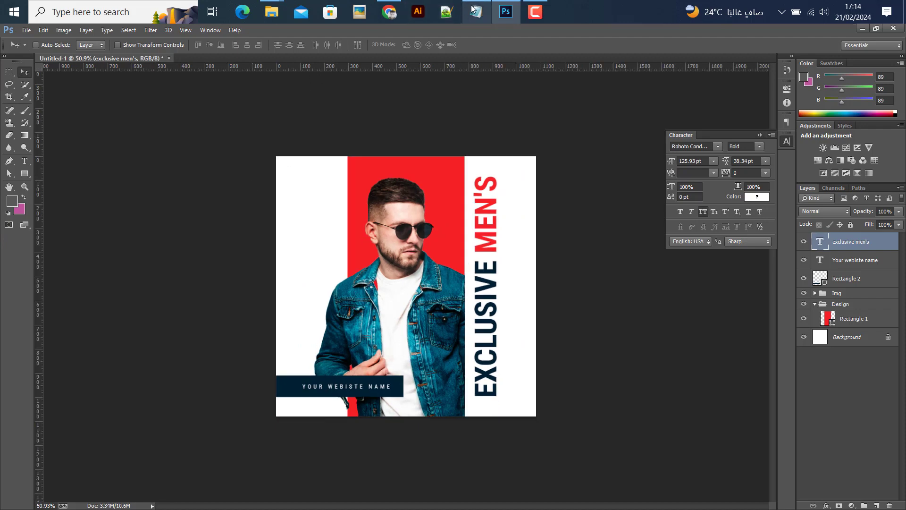
left_click(476, 11)
left_click_drag(649, 269, 532, 272)
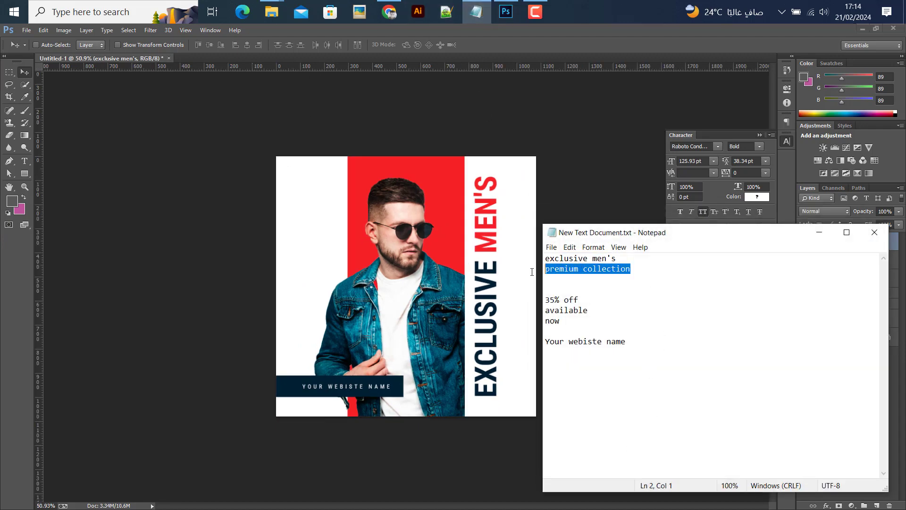
key("alt+Tab")
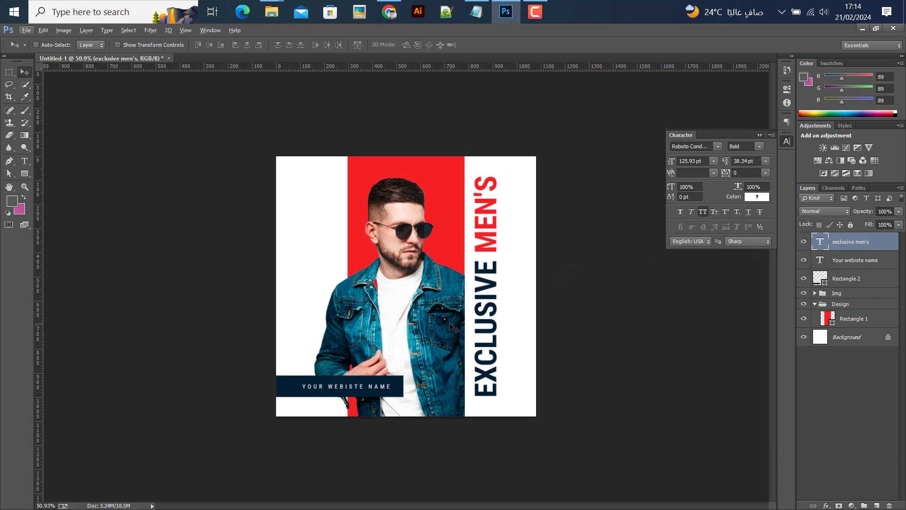
Duplicate the vertical headline just to its right and replace the copy's text with "PREMIUM COLLECTION"
left_click_drag(496, 309, 532, 289)
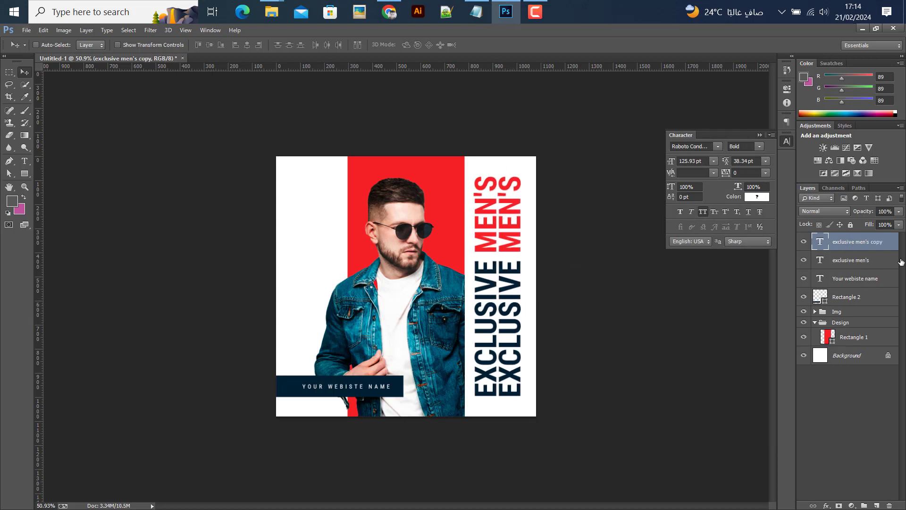
double_click(825, 248)
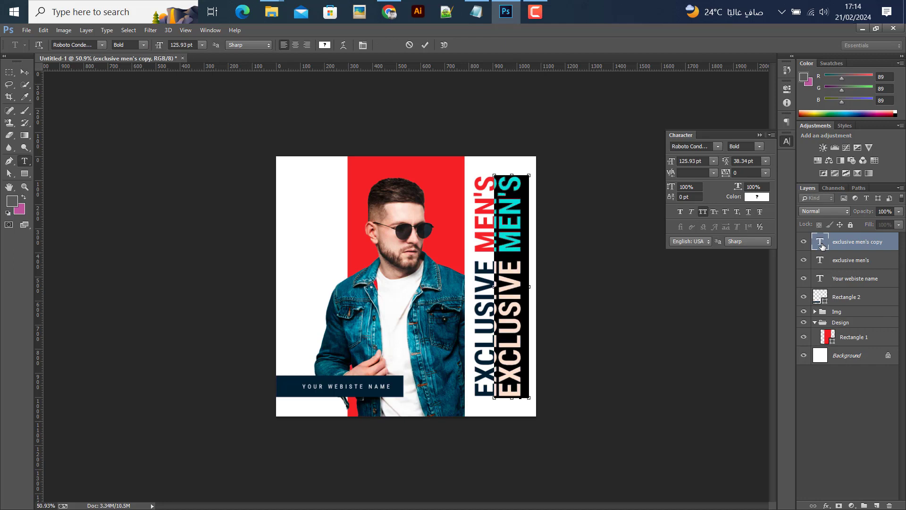
type("PREMIUM COLLECTION")
left_click(25, 72)
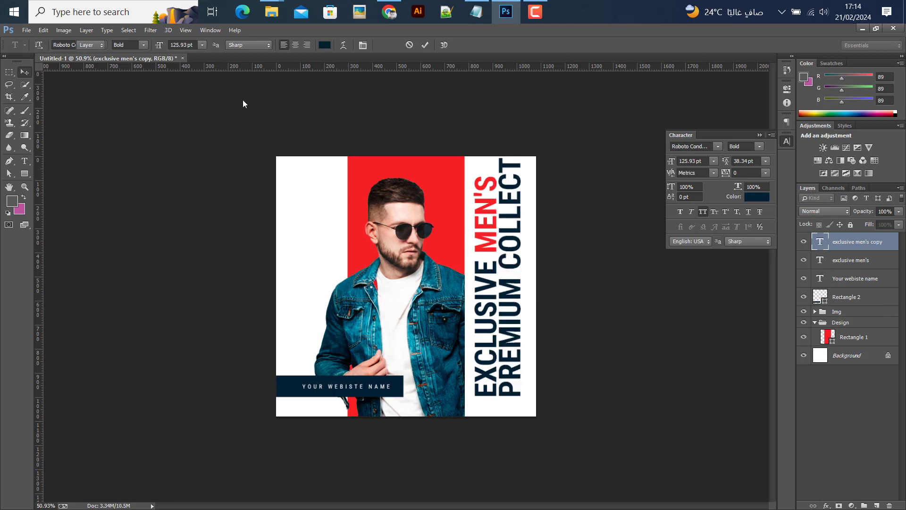
Scale the "PREMIUM COLLECTION" line proportionally to about 77.64% to match the headline's length and set its font style to Regular
left_click(713, 161)
left_click(713, 161)
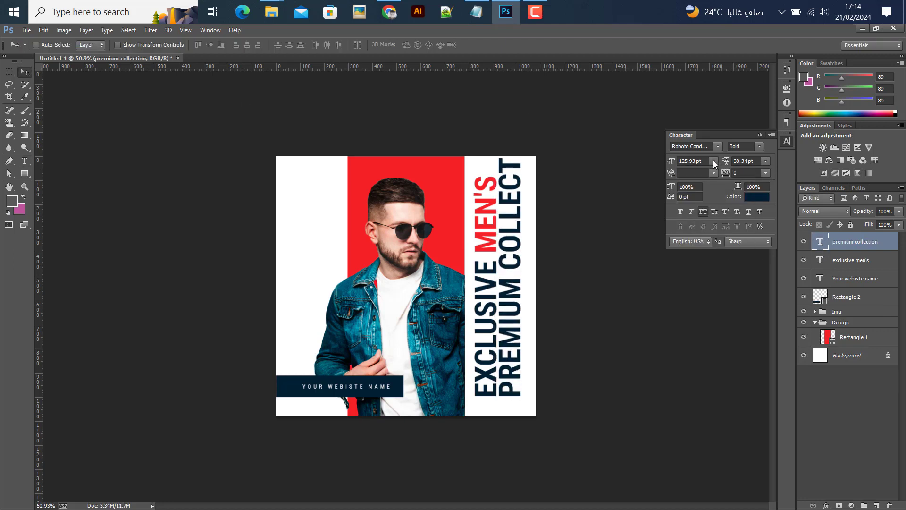
key("ctrl+t")
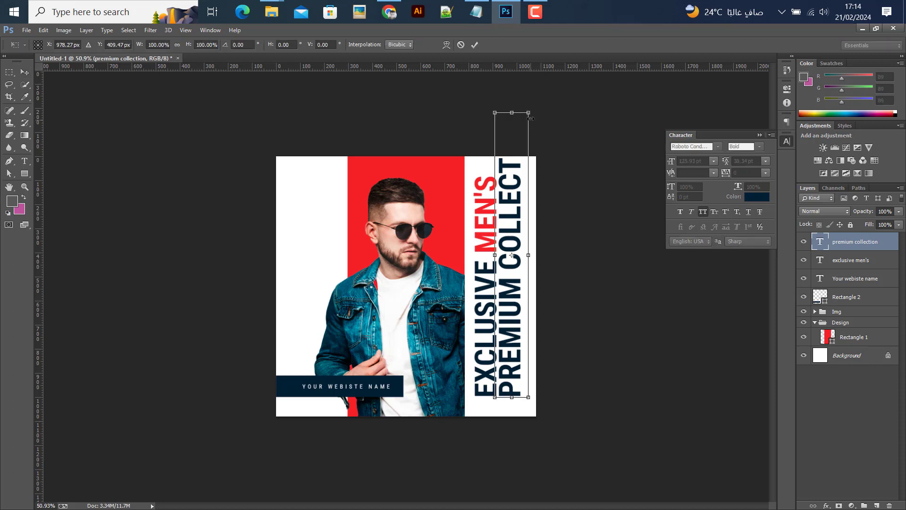
left_click_drag(529, 111, 519, 175)
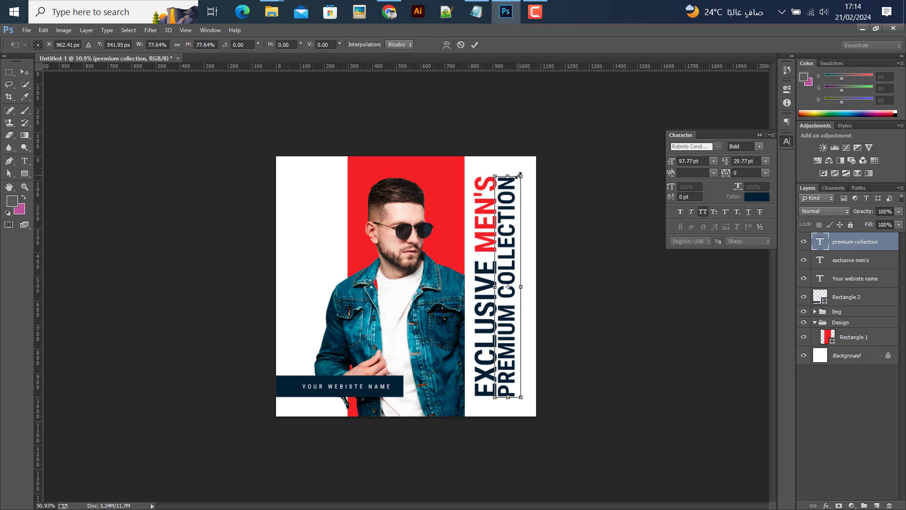
left_click(475, 44)
left_click(759, 147)
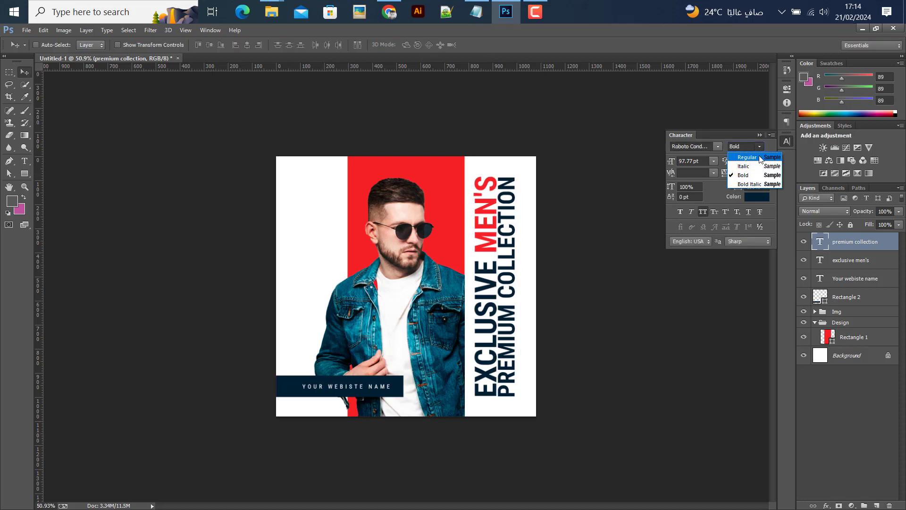
left_click(757, 158)
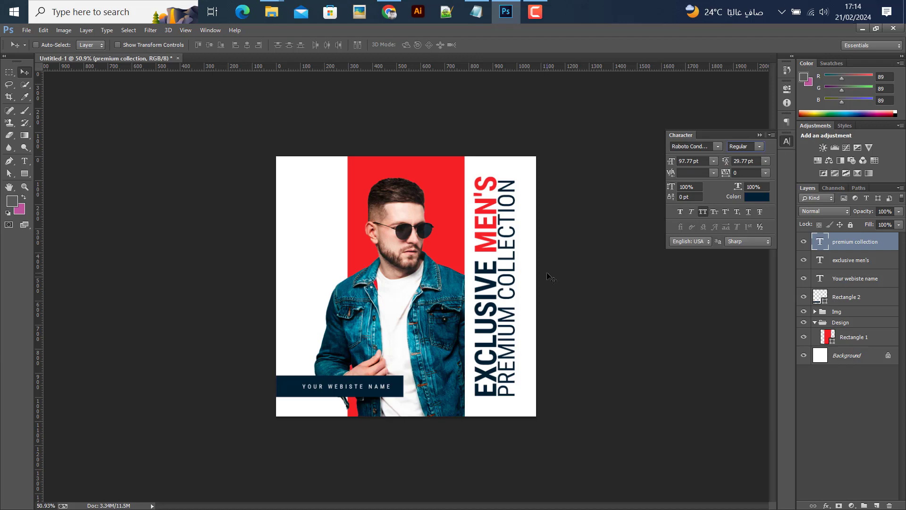
Shrink the "PREMIUM COLLECTION" line proportionally to about 62.78% so it matches the length of the word "EXCLUSIVE"
scroll(527, 317, "up", 2)
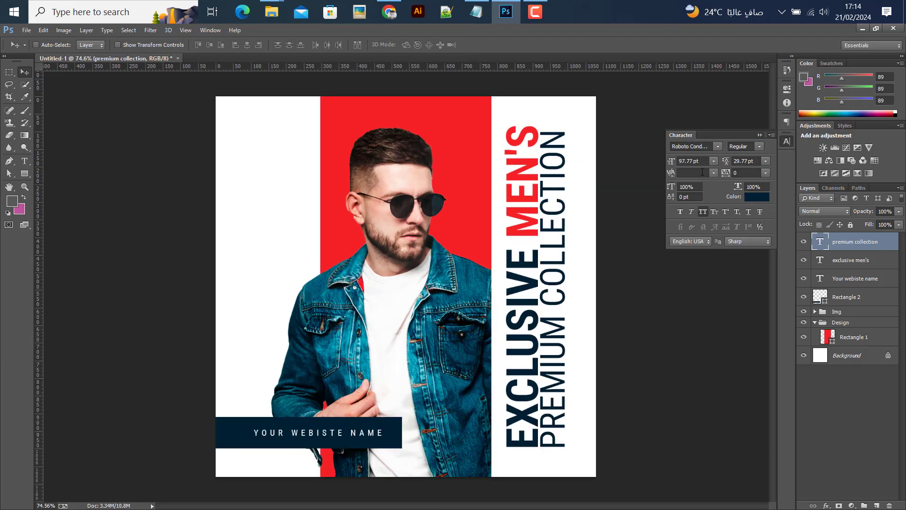
left_click(714, 161)
left_click(714, 173)
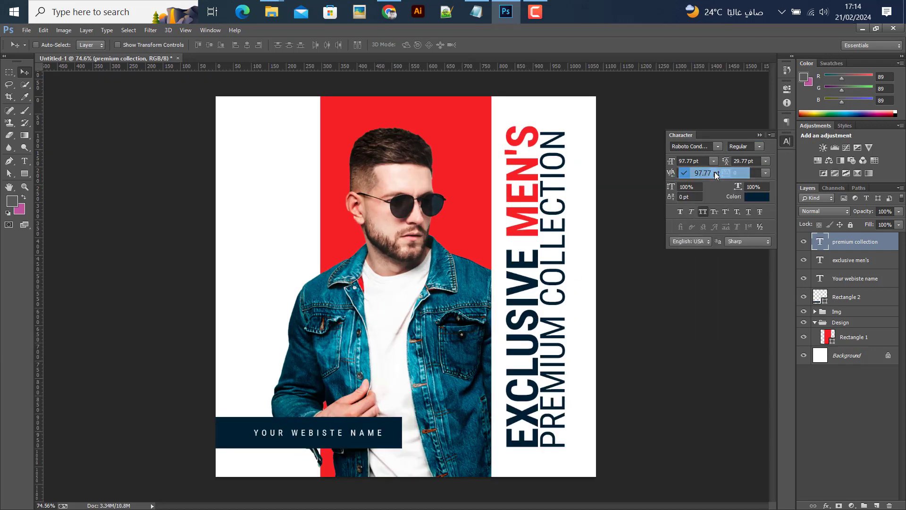
key("ctrl+t")
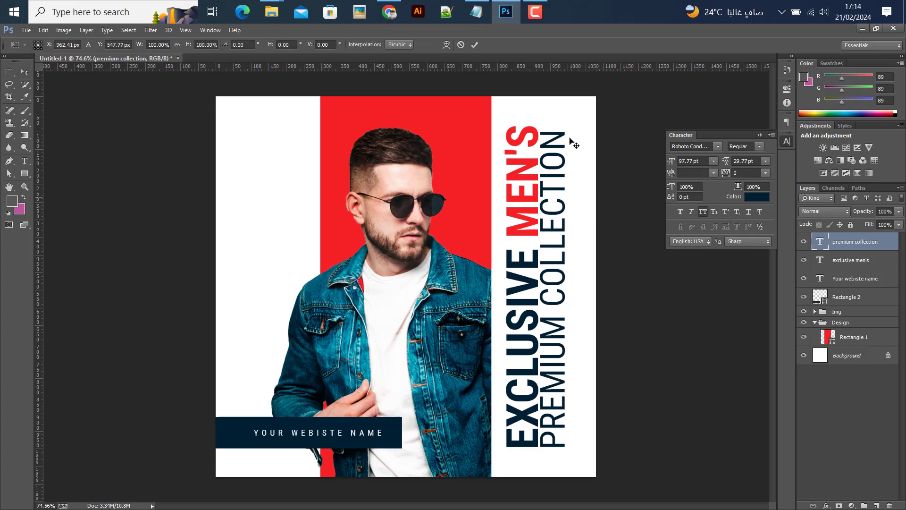
left_click_drag(566, 128, 565, 247)
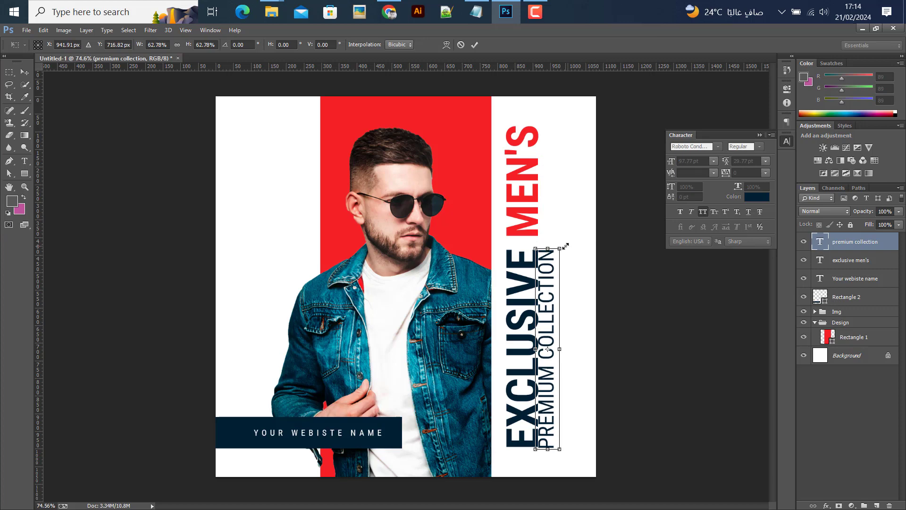
left_click(475, 44)
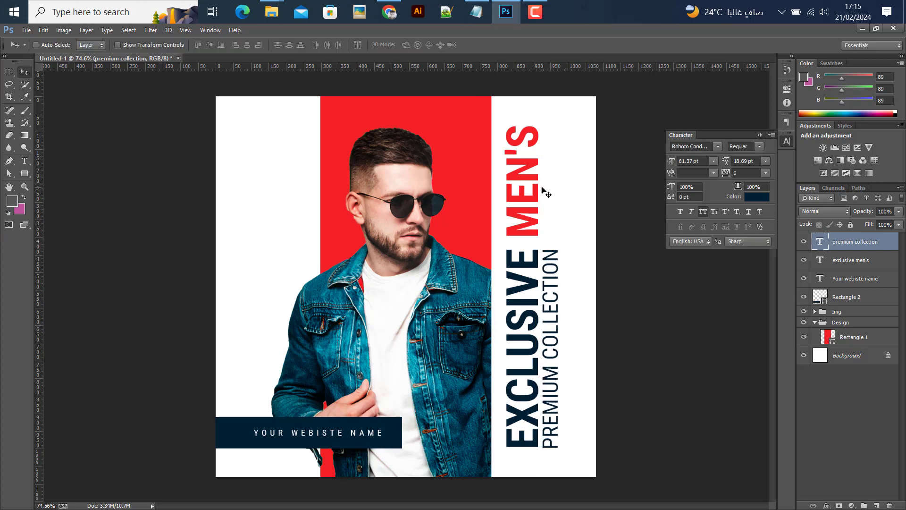
Show the guides, nudge the "PREMIUM COLLECTION" line about 22 px right, and set its tracking to 200
key("ctrl+semicolon")
key("shift+Right")
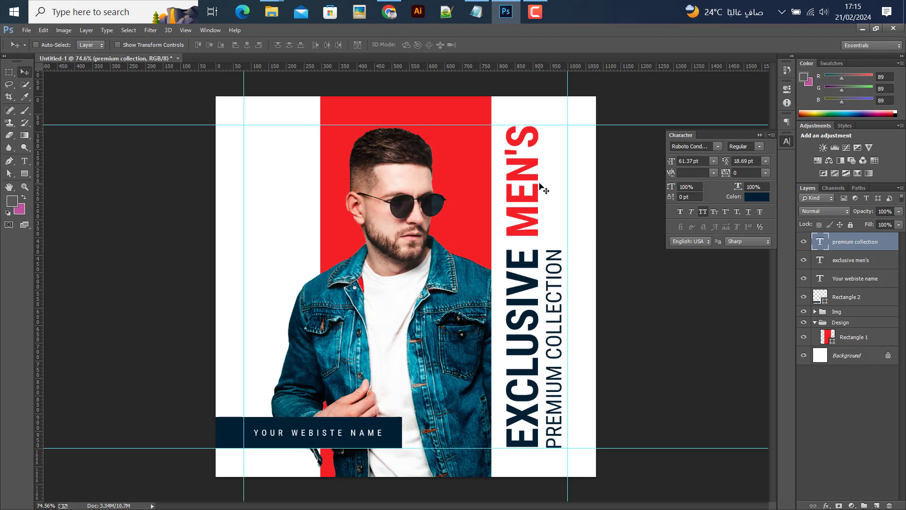
left_click(767, 174)
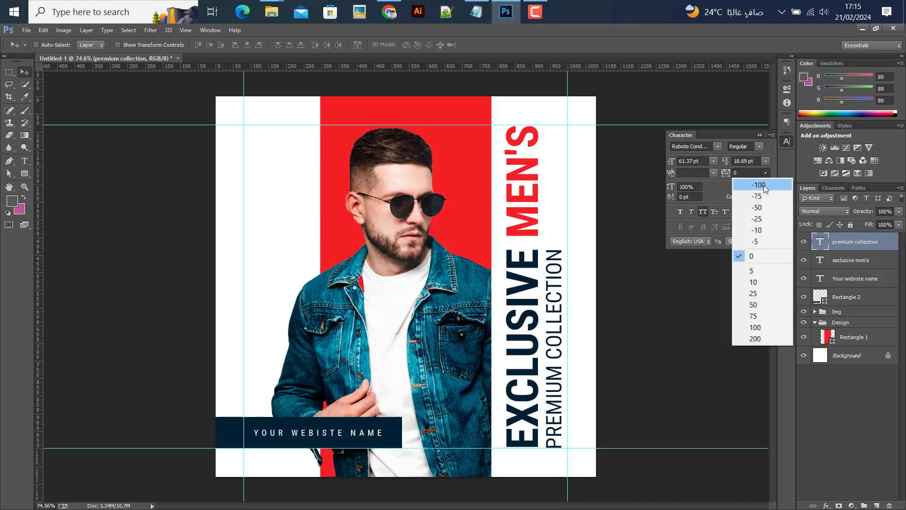
left_click(768, 338)
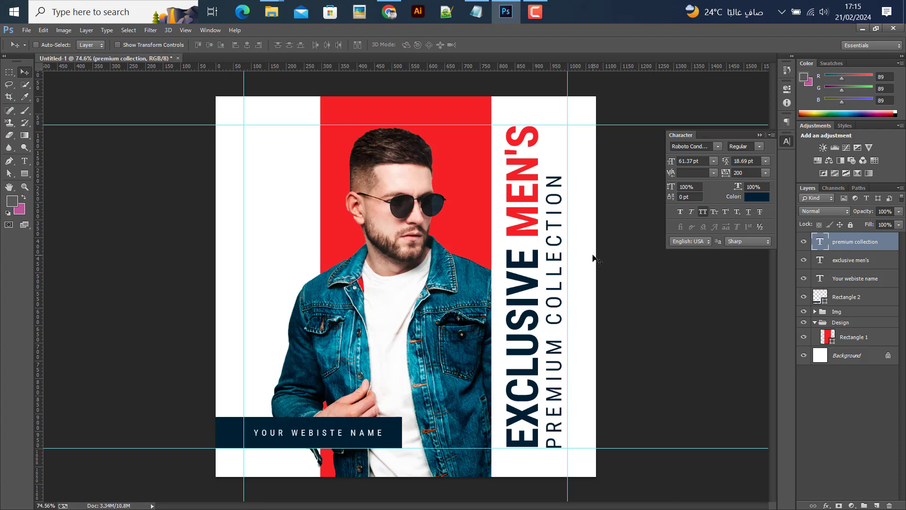
Enlarge the "PREMIUM COLLECTION" line proportionally to about 118.96% so it spans from the lower to the upper guide, and hide the guides
key("ctrl+t")
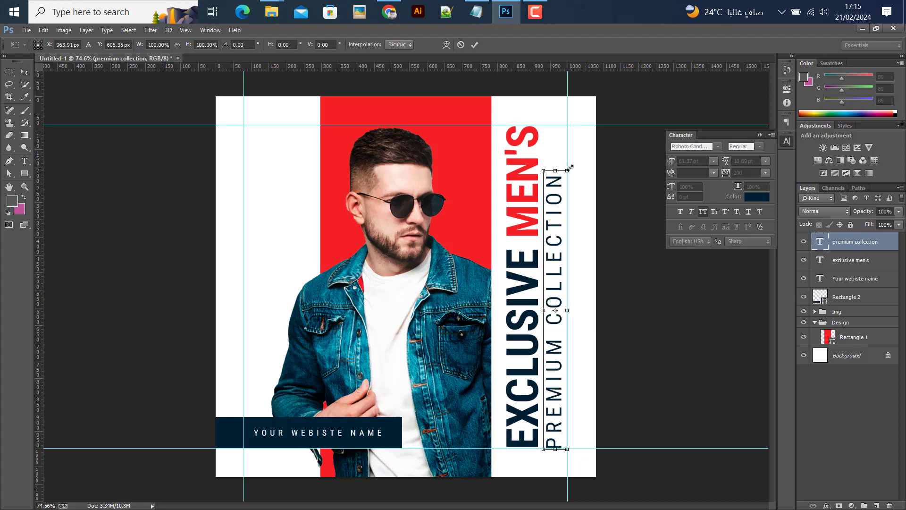
left_click_drag(571, 167, 574, 115)
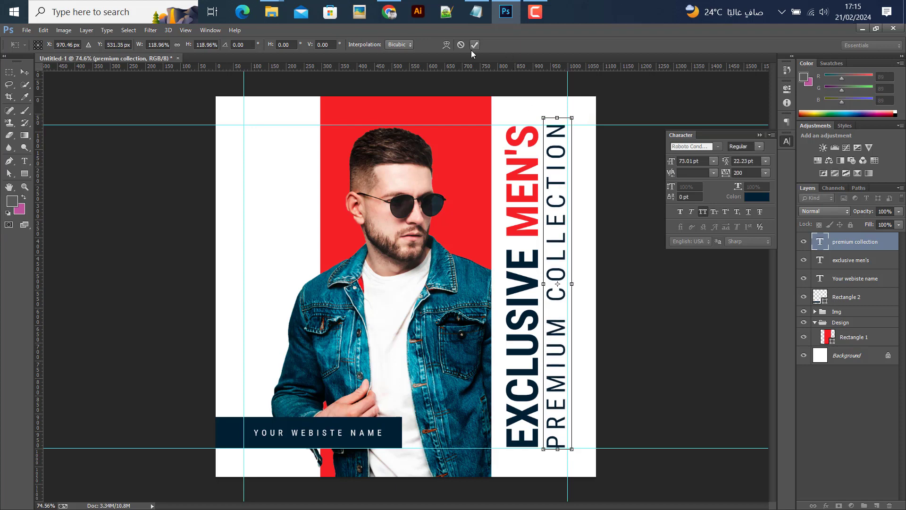
key("Return")
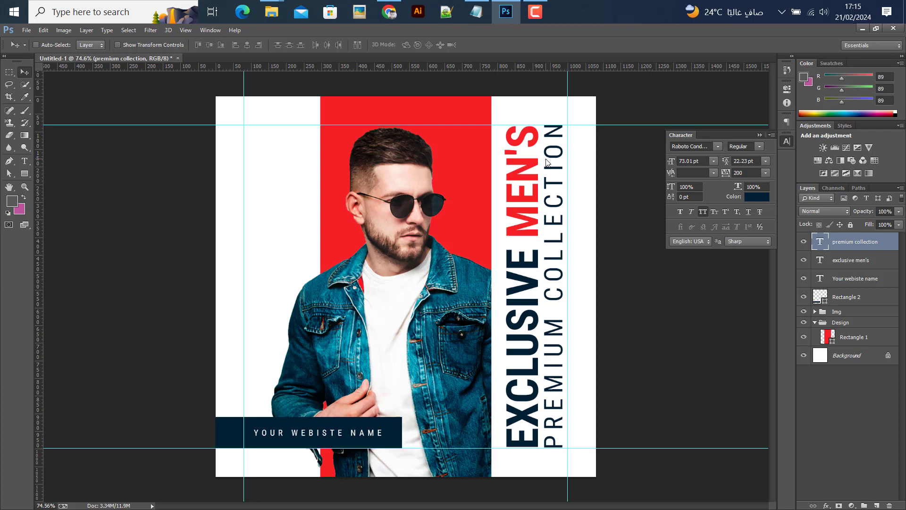
key("ctrl+semicolon")
scroll(546, 162, "up", 2)
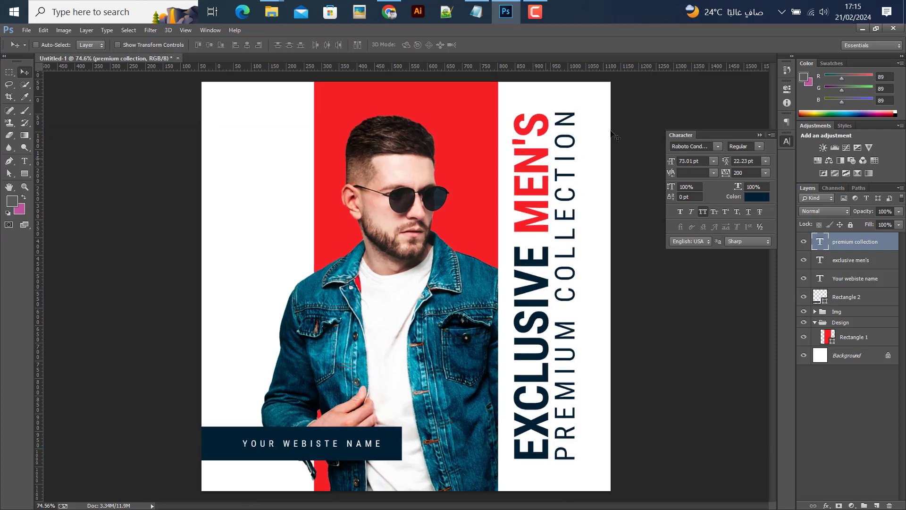
scroll(599, 269, "down", 4)
scroll(519, 356, "up", 2)
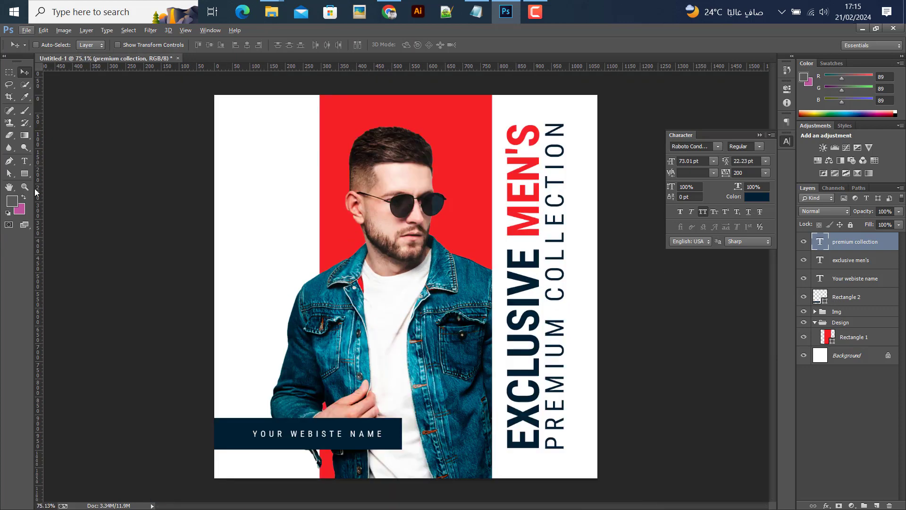
Recolor only the word "PREMIUM" in the vertical subheading to red #f72128, sampled from the band
left_click(25, 161)
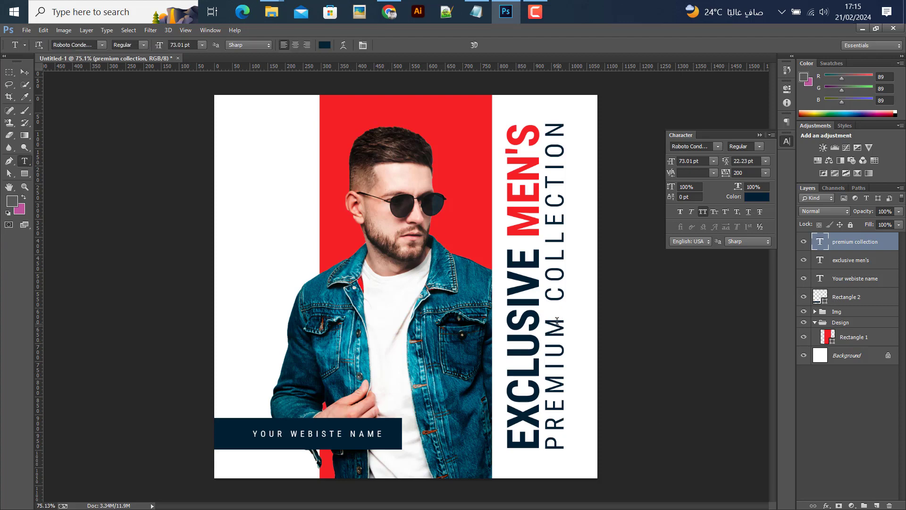
left_click_drag(557, 316, 562, 456)
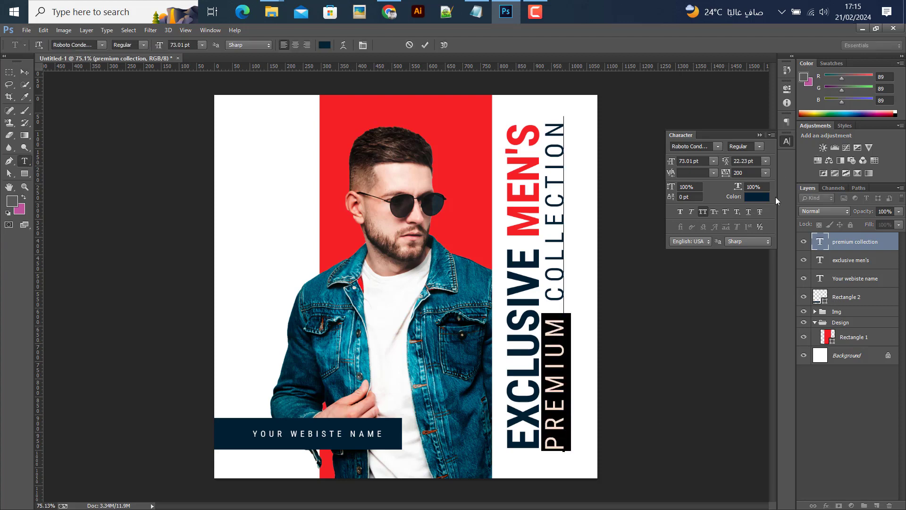
left_click(757, 197)
left_click(460, 128)
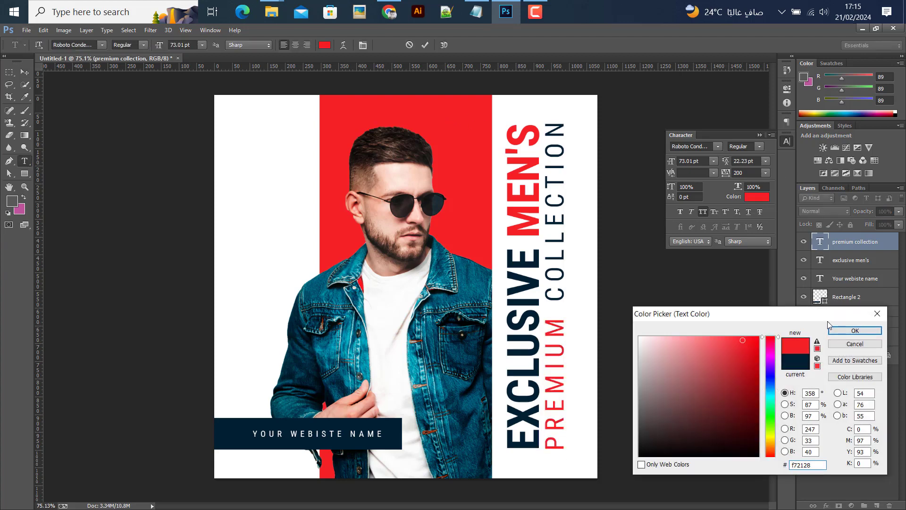
left_click(844, 330)
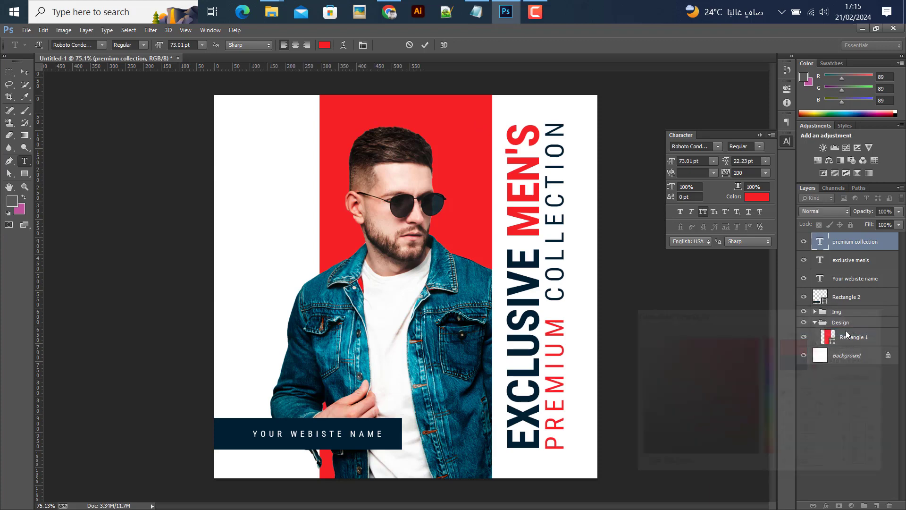
left_click(25, 84)
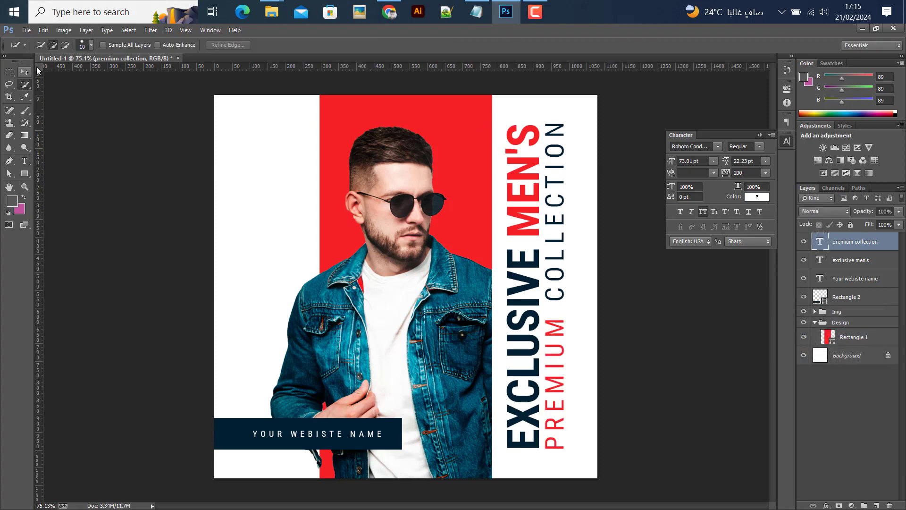
left_click(25, 72)
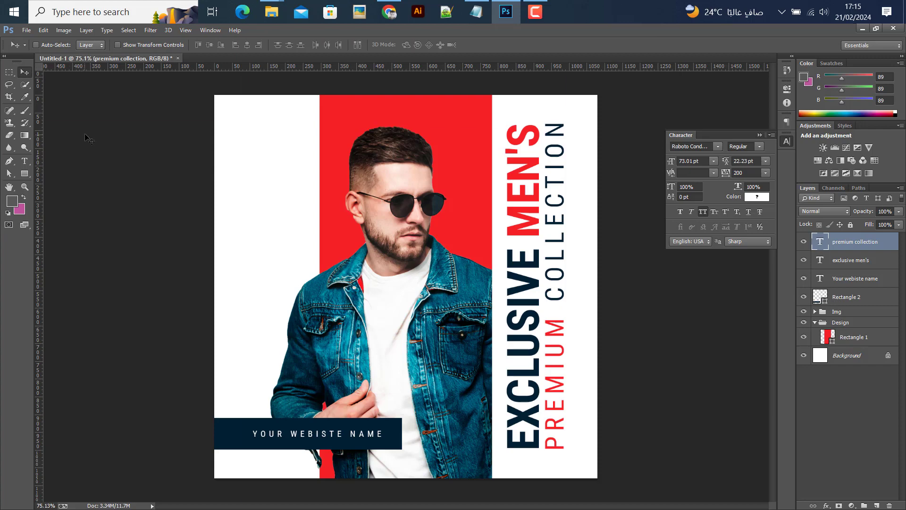
Show the guides, then check the discount wording in the Notepad text document and return to the Photoshop design
key("ctrl+semicolon")
left_click(476, 12)
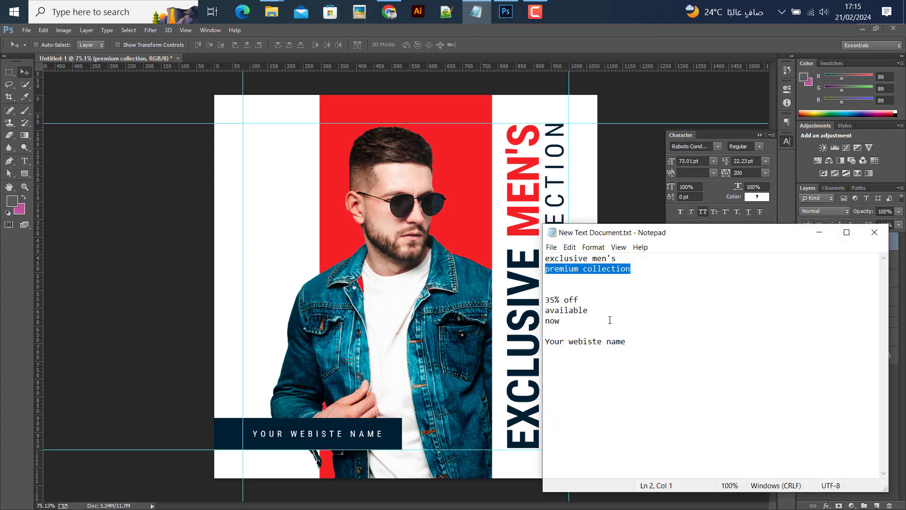
left_click_drag(568, 323, 581, 307)
left_click(561, 321)
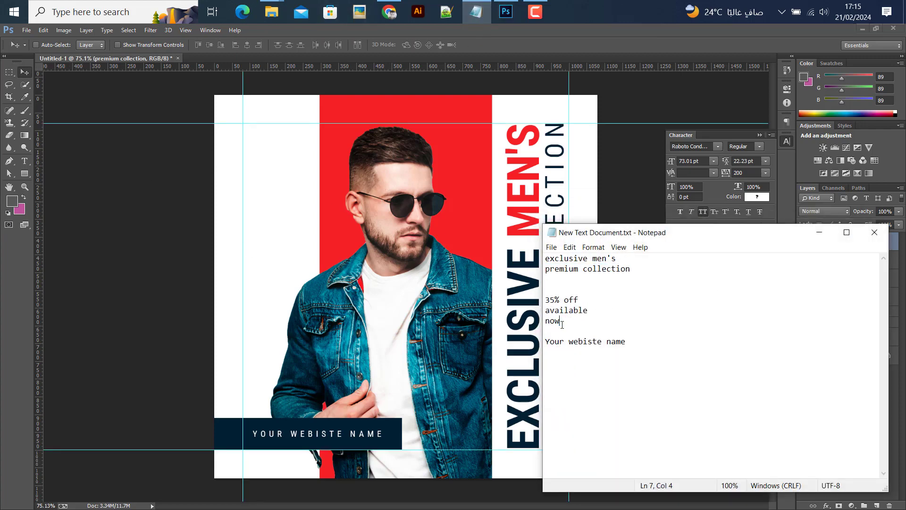
left_click(819, 232)
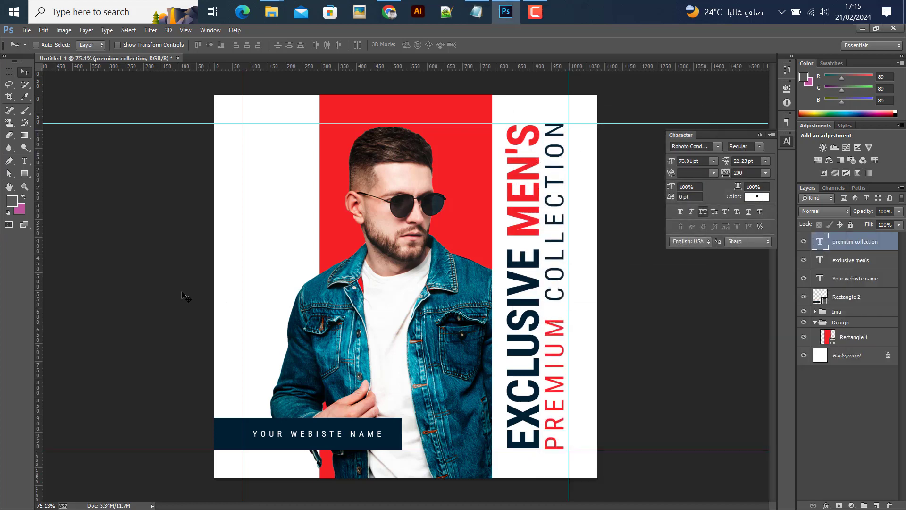
Draw a rectangle about 280 × 148 px beside the man's face, move it up to Y 255 px, and narrow it to 96.79% from the left guide
left_click(24, 173)
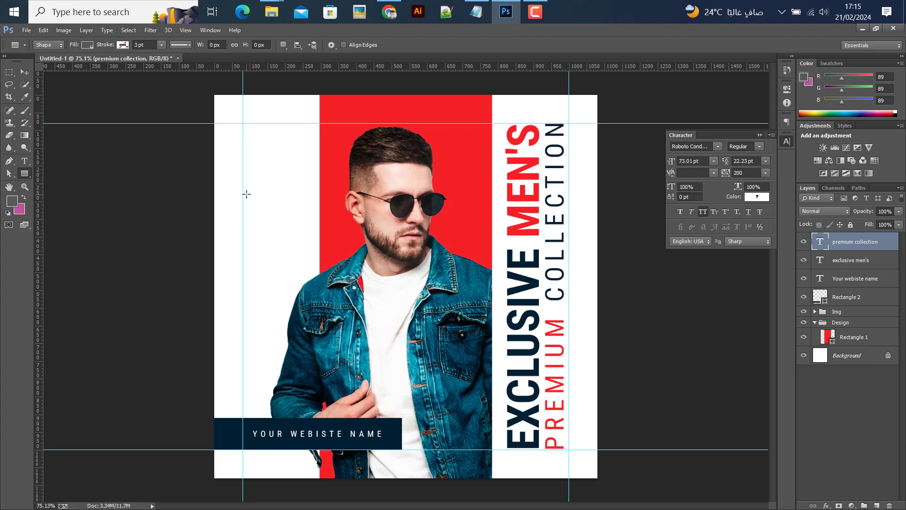
left_click_drag(243, 191, 342, 243)
key("v")
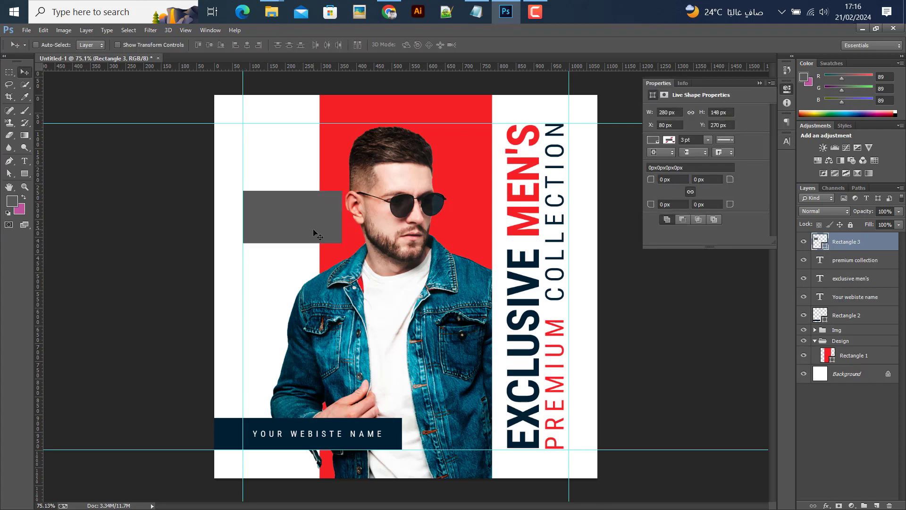
left_click_drag(302, 219, 338, 213)
key("ctrl+t")
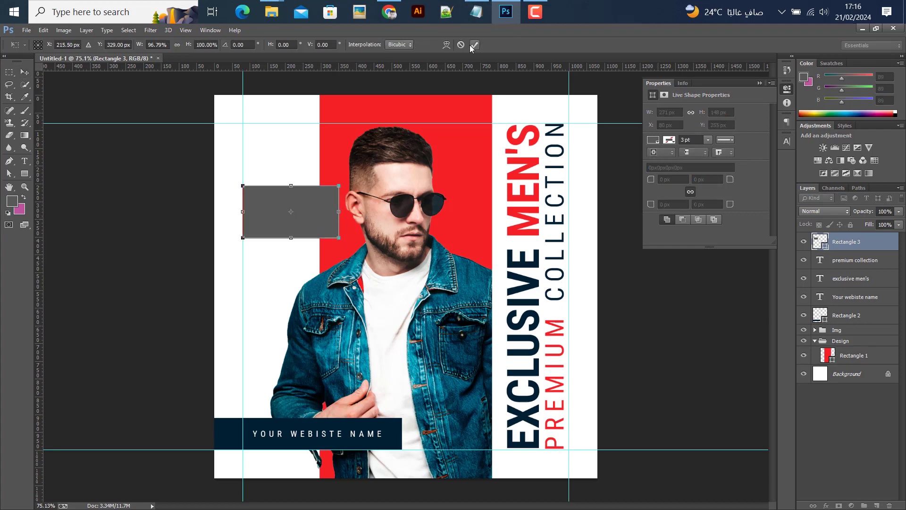
left_click(473, 46)
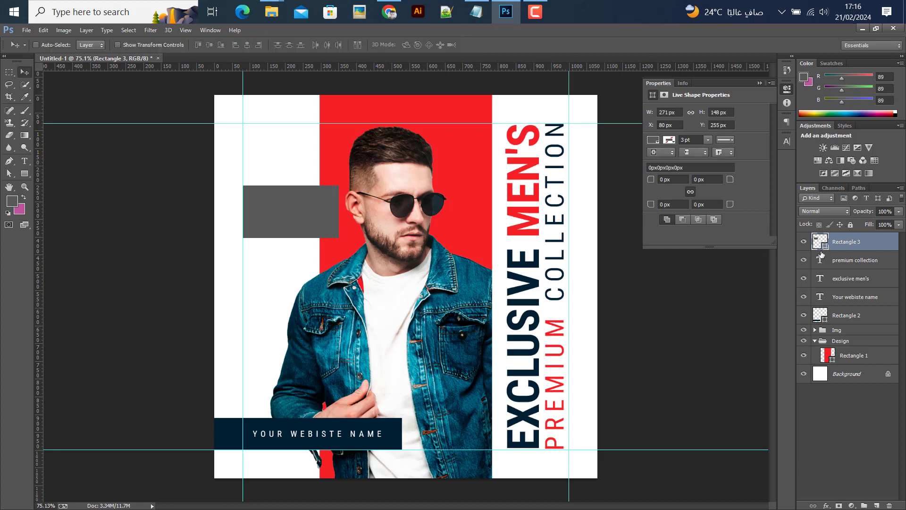
Fill the new rectangle with navy #002033 sampled from the website bar and stretch its height upward to 104.73%
double_click(820, 244)
left_click(227, 420)
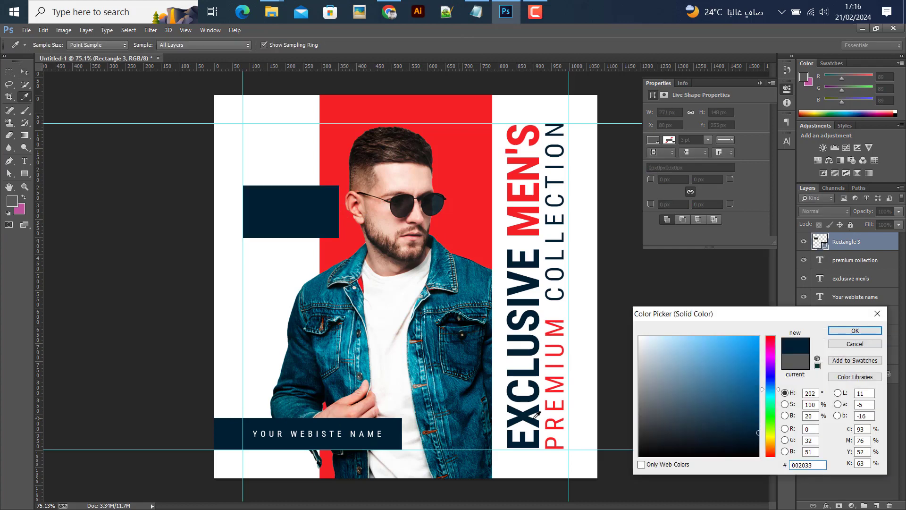
left_click(855, 330)
key("v")
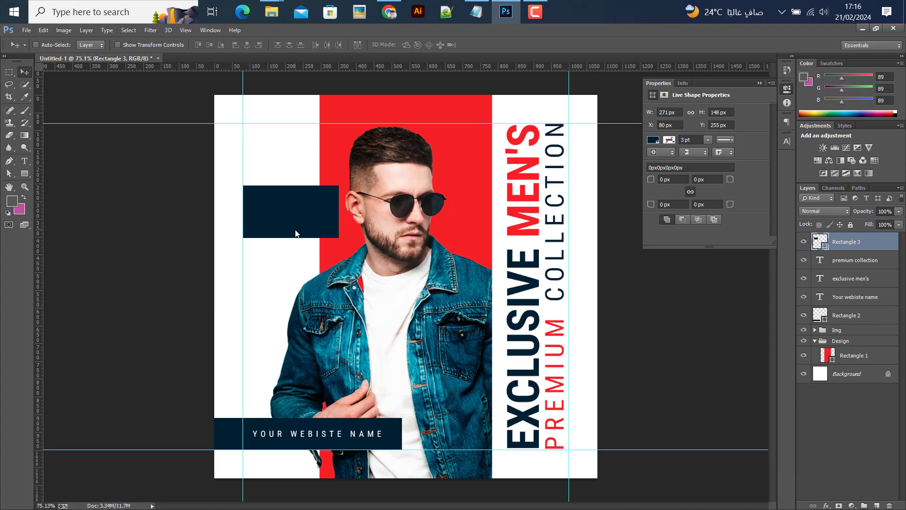
key("ctrl+t")
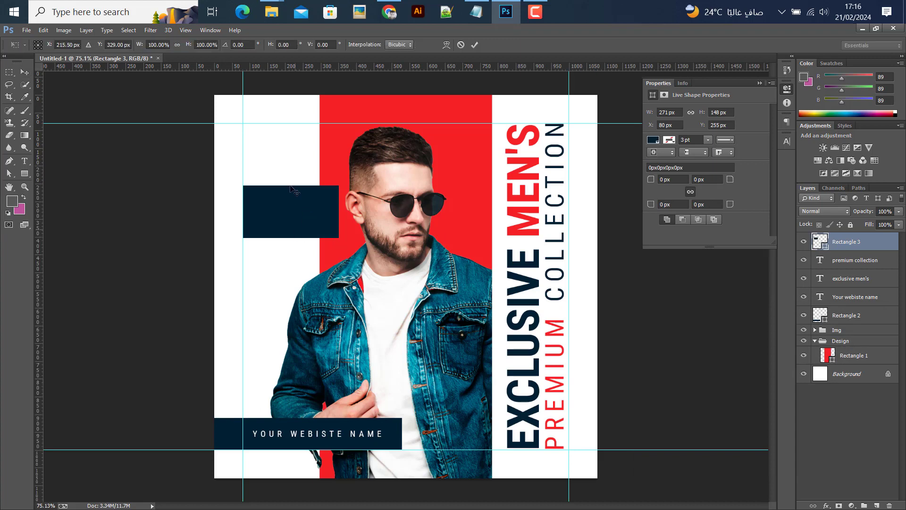
left_click_drag(291, 186, 290, 183)
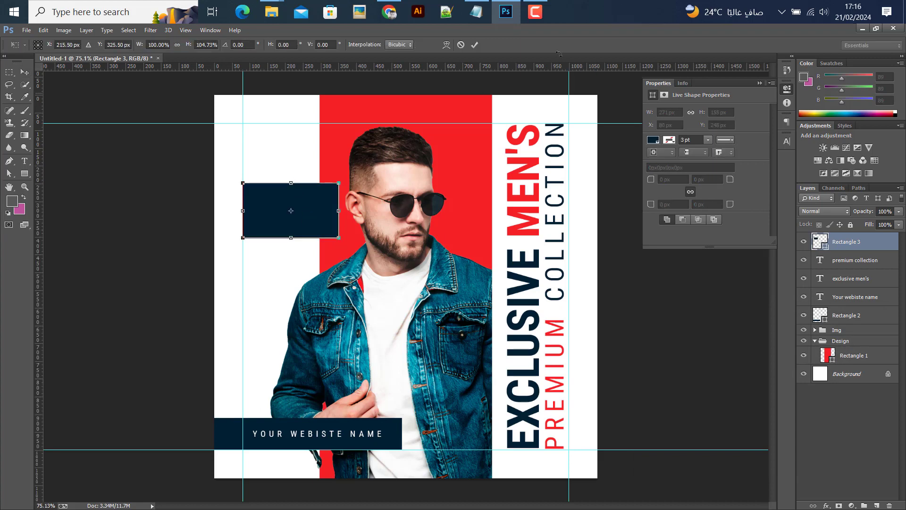
left_click(475, 44)
Draw a triangle about 62 × 51 px with the Pen tool, beneath the navy rectangle and against the red band's left edge, layered above the subheading
left_click(871, 266)
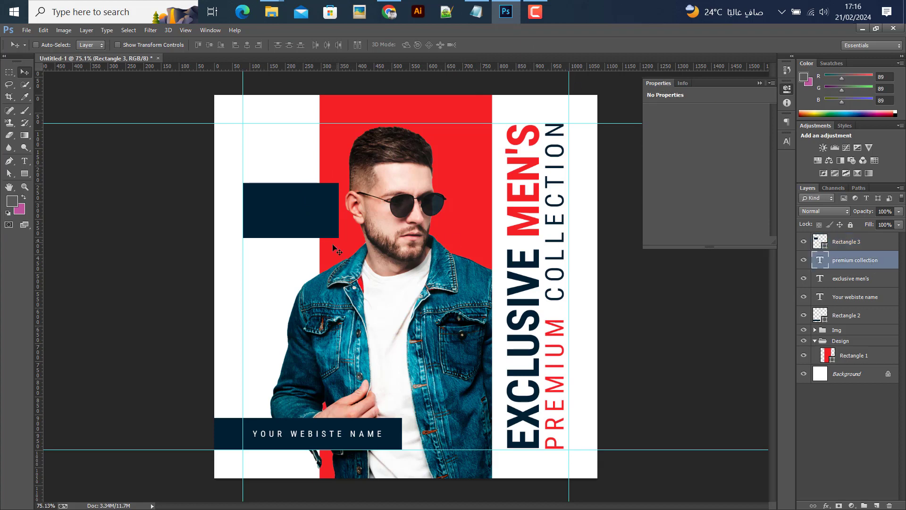
scroll(304, 233, "up", 5)
scroll(304, 234, "up", 2)
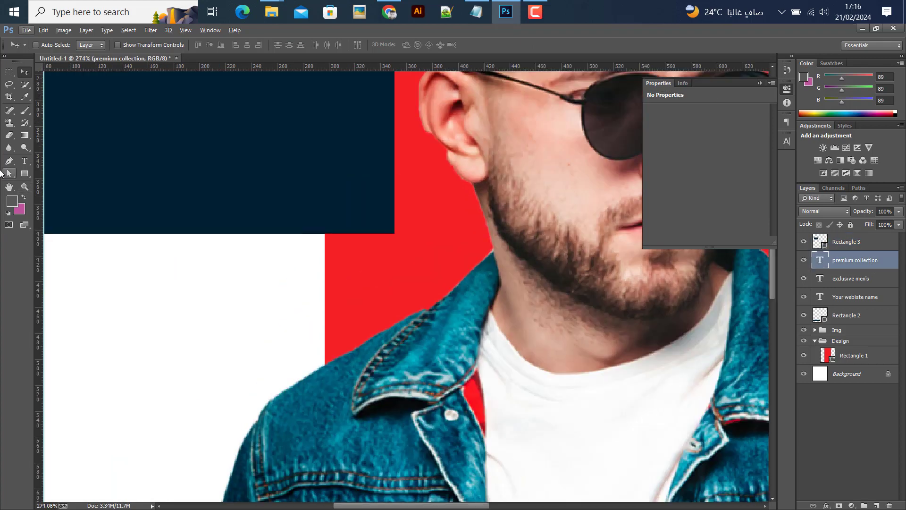
left_click(9, 160)
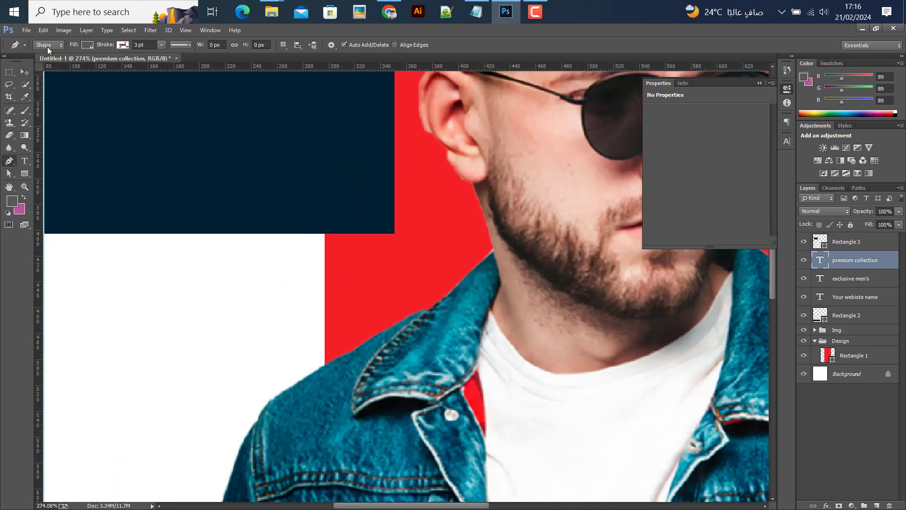
scroll(313, 265, "up", 5)
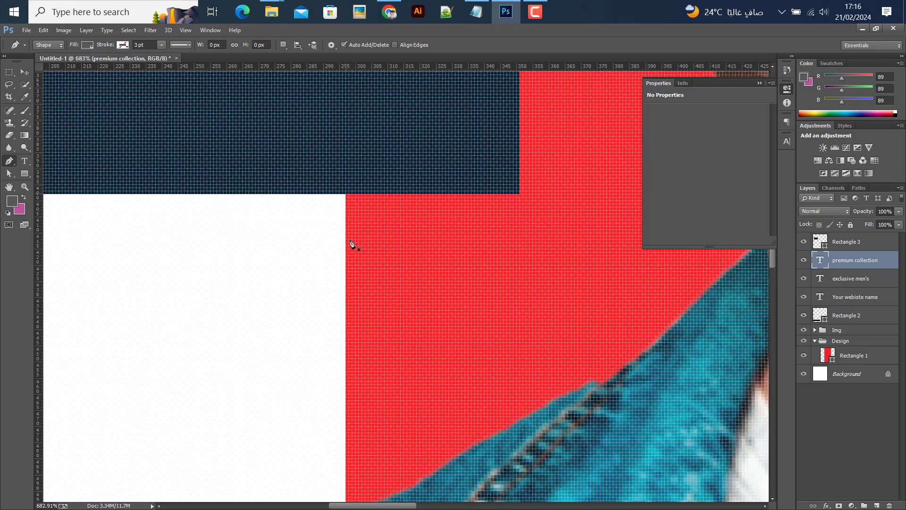
left_click(346, 194)
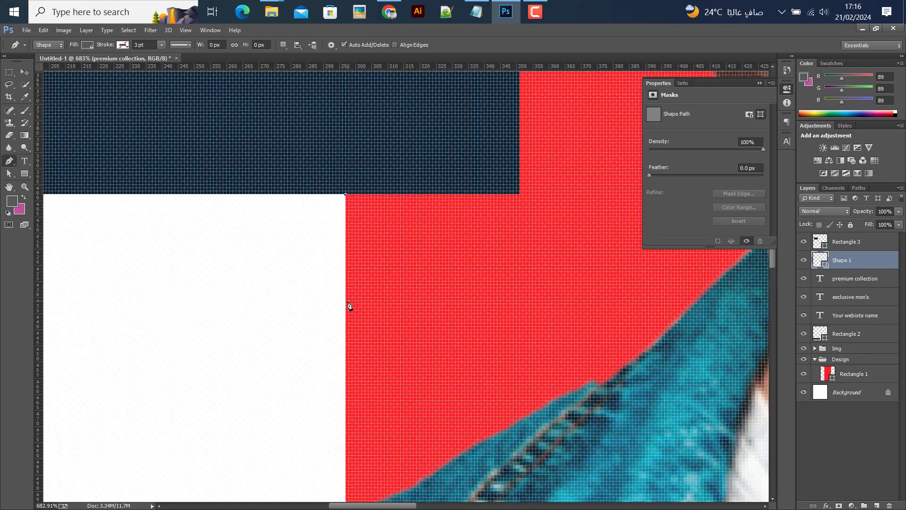
left_click(346, 359)
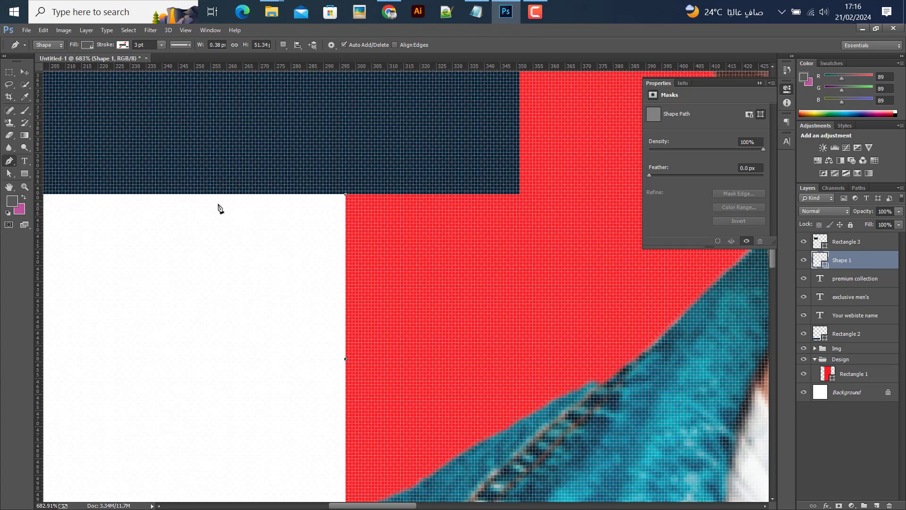
left_click(146, 194)
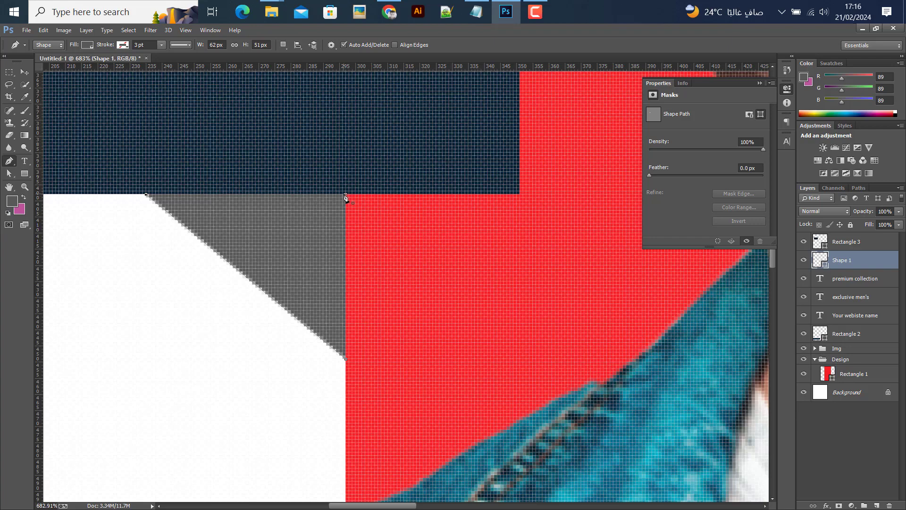
left_click(24, 71)
Try navy and red fills on the triangle, and settle on red #f72128 sampled from the band
scroll(288, 378, "down", 3)
scroll(289, 379, "down", 5)
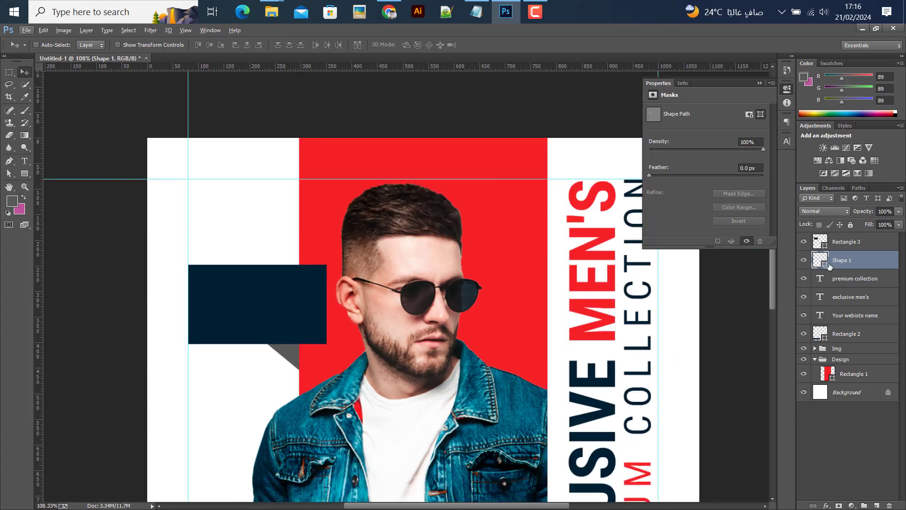
double_click(822, 263)
left_click(292, 306)
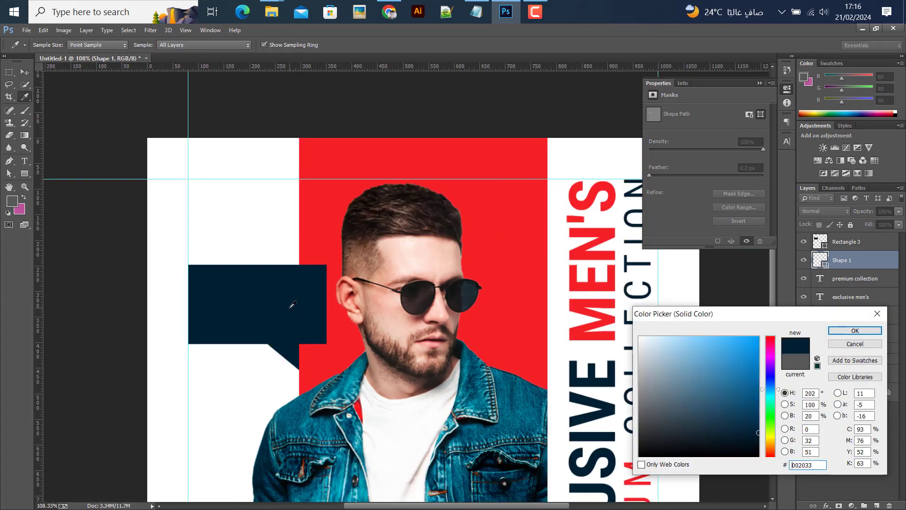
left_click(346, 348)
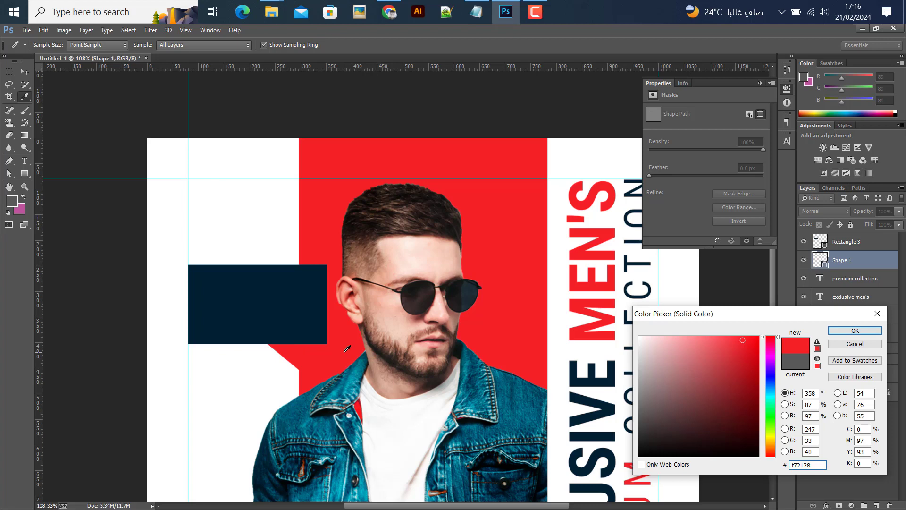
left_click(258, 297)
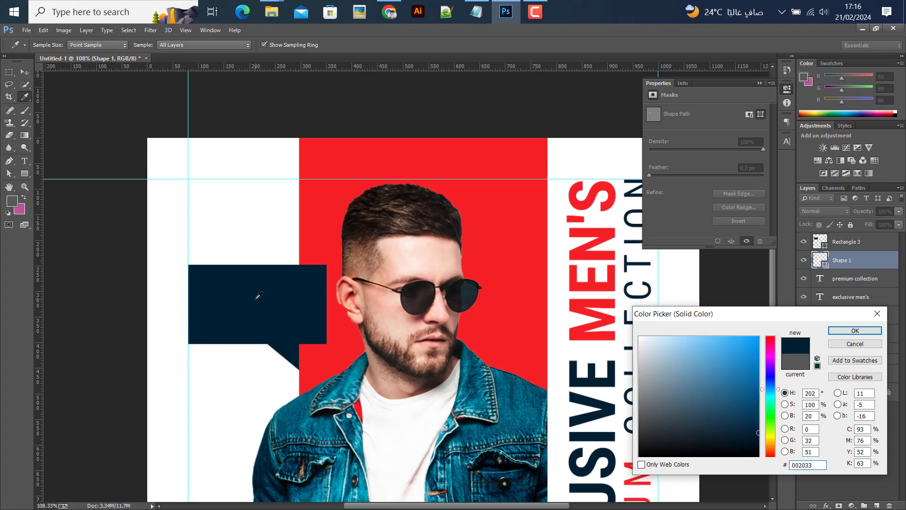
left_click(350, 360)
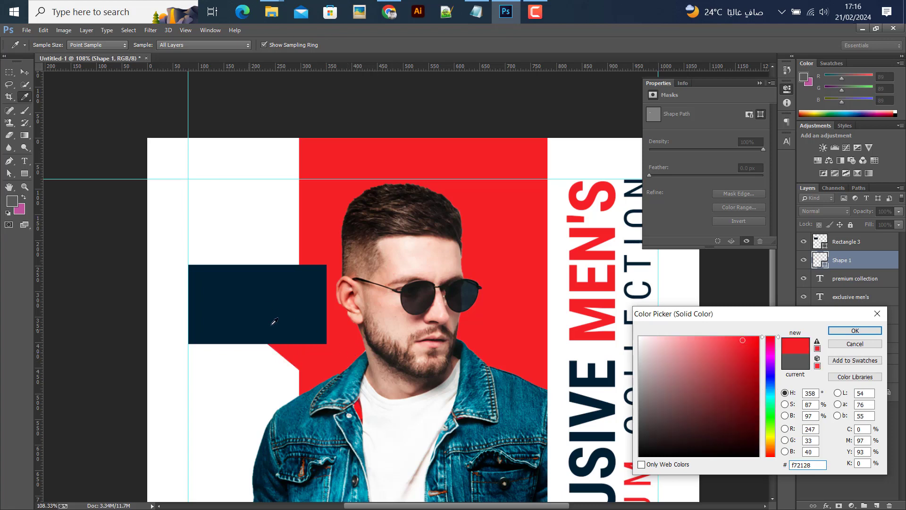
key("Return")
key("v")
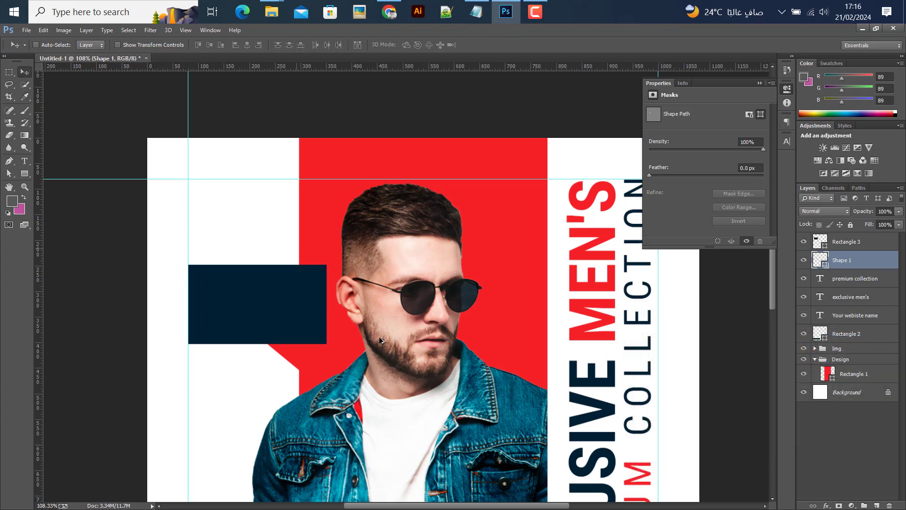
Copy the "35% off" line from the Notepad text document, undoing the accidental paste over it, and return to Photoshop
scroll(380, 340, "down", 3)
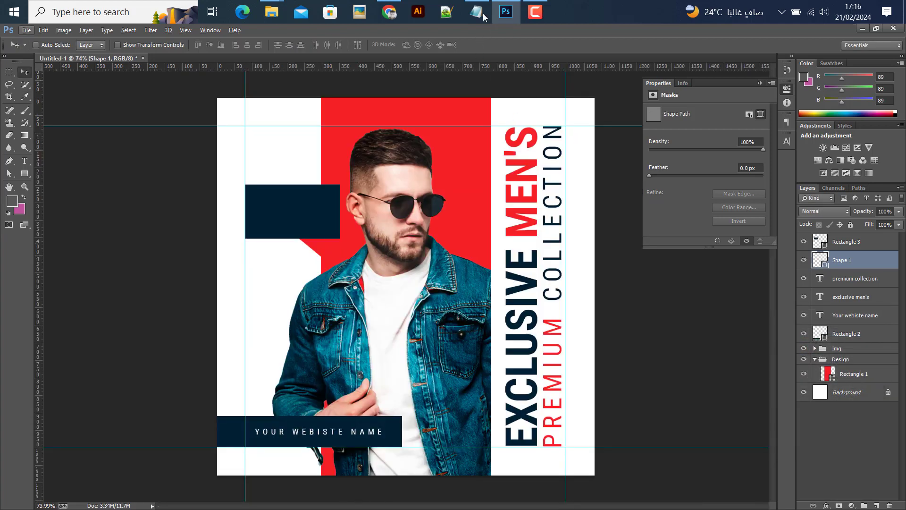
left_click(482, 14)
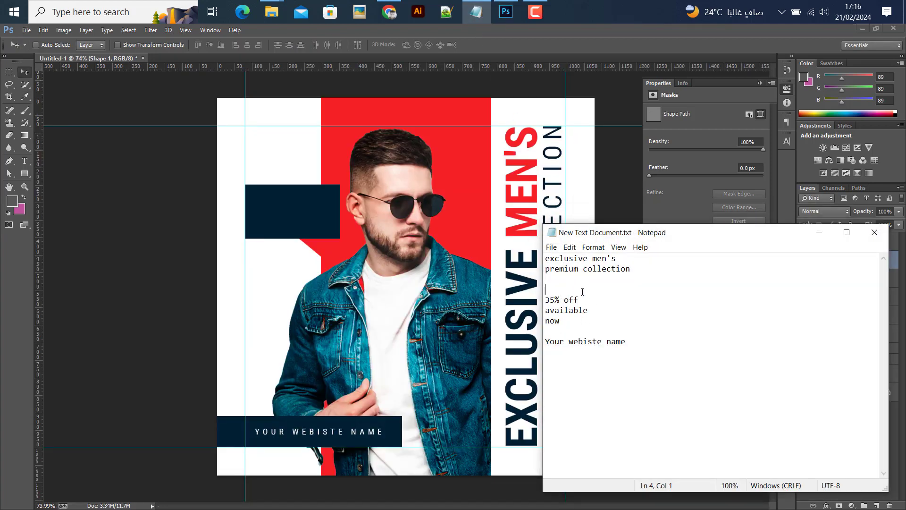
left_click_drag(582, 299, 529, 297)
type("premium collection")
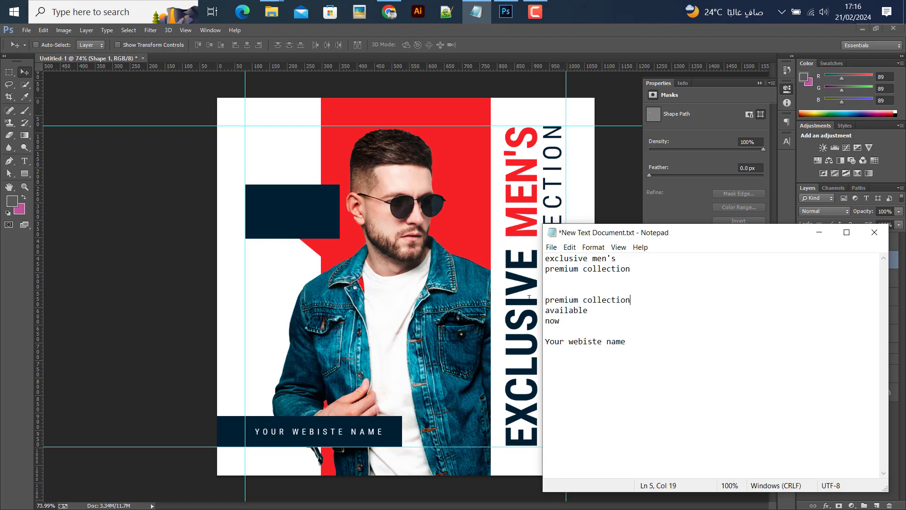
key("ctrl+z")
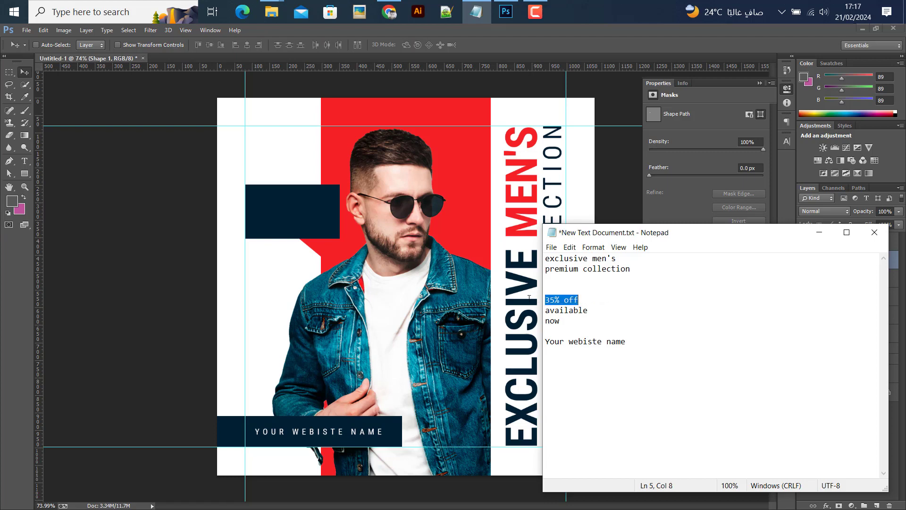
left_click(820, 232)
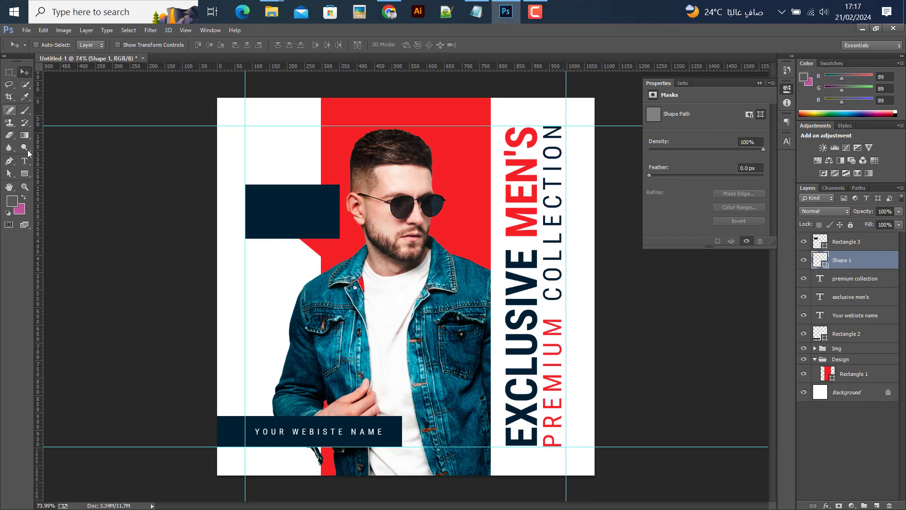
Add a "35% OFF" text line above the navy rectangle and move it down about 102 px onto the rectangle
left_click(29, 162)
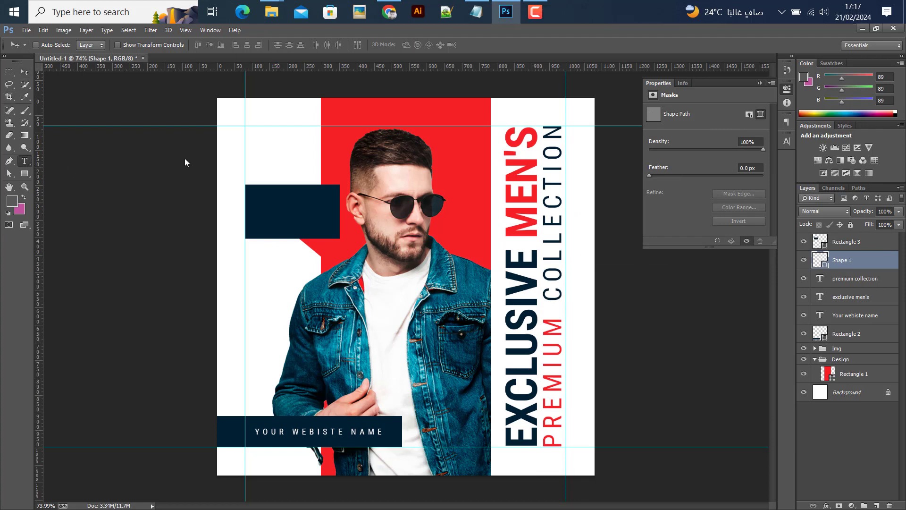
left_click(265, 161)
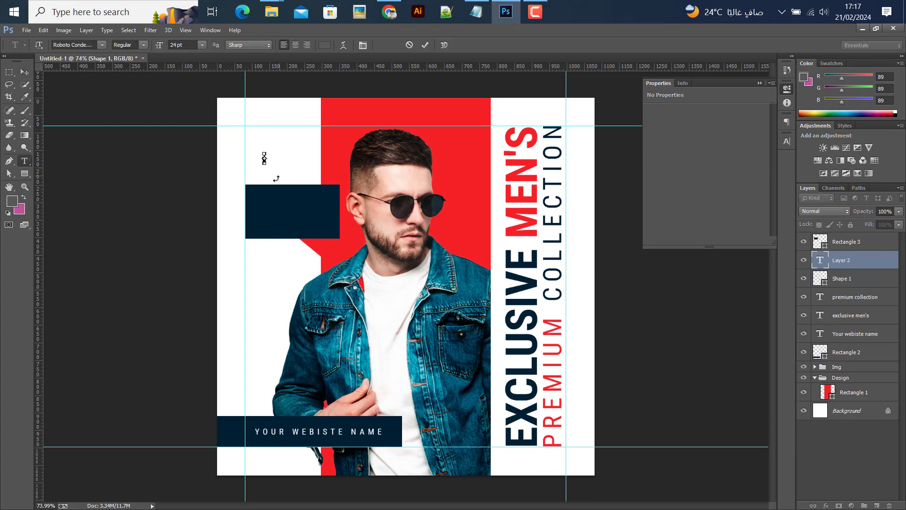
type("35% OFF")
left_click(24, 72)
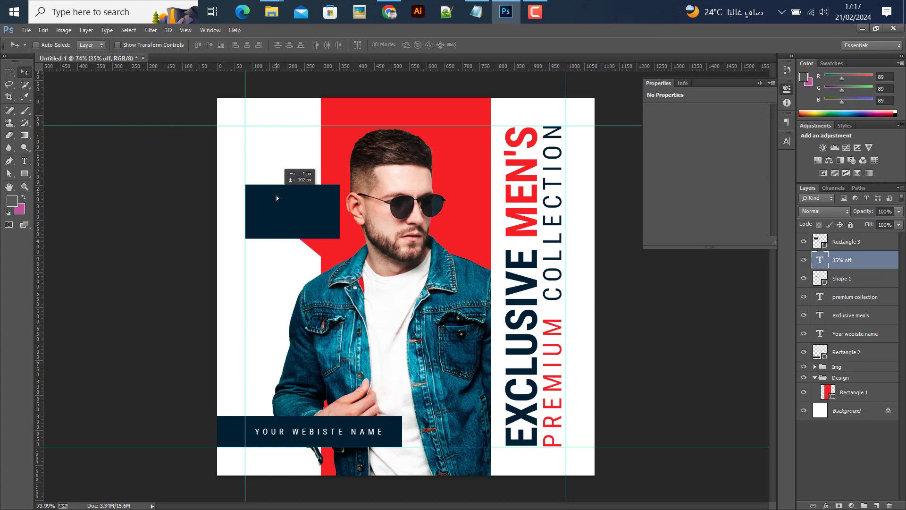
Set the "35% OFF" text color to white #ffffff, sampled from the design's background
left_click(786, 140)
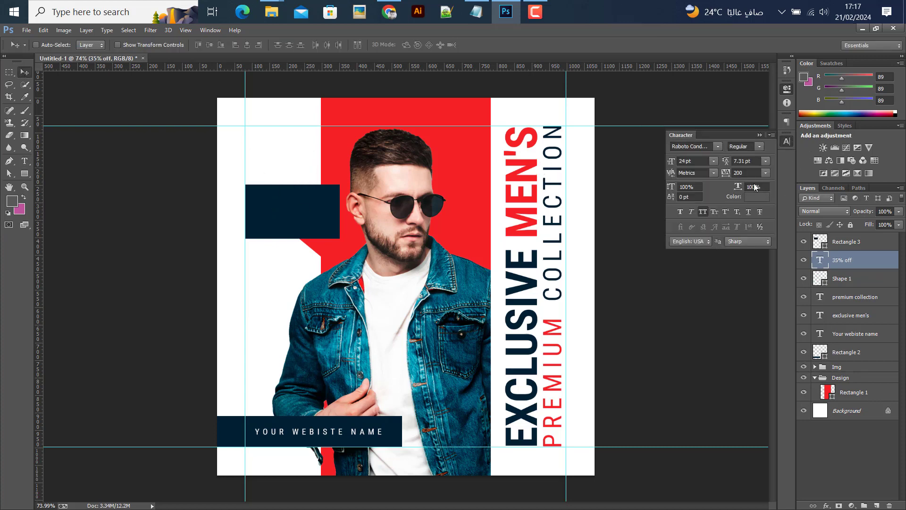
left_click(757, 197)
left_click(311, 167)
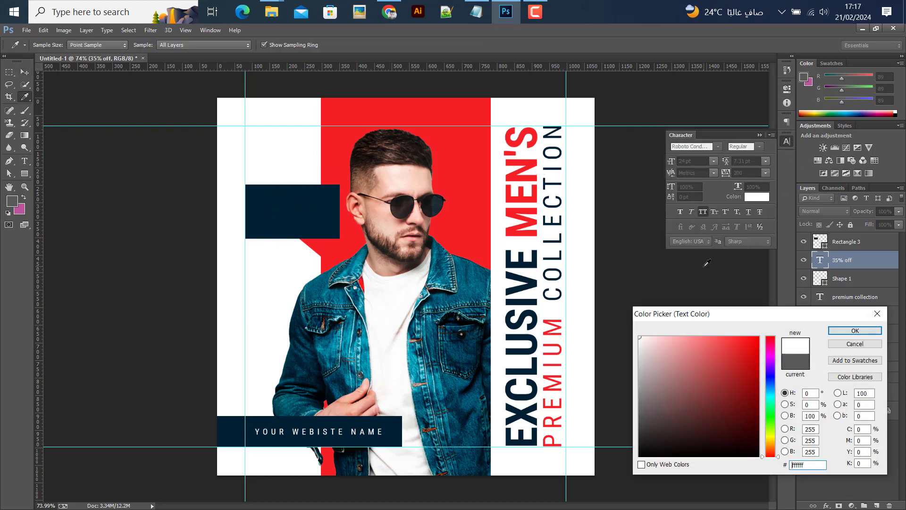
left_click(858, 330)
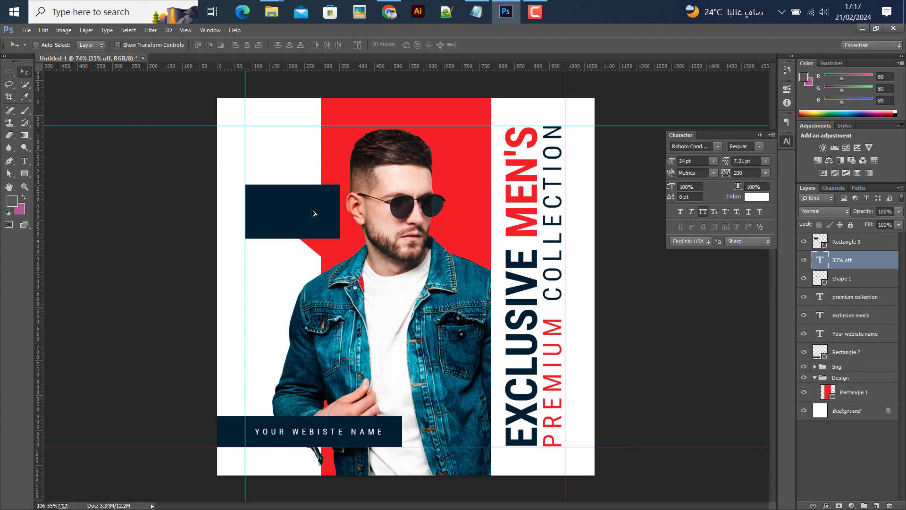
Reorder the "35% off" layer above the navy rectangle's layer and move the text into the rectangle's upper part
scroll(312, 211, "up", 4)
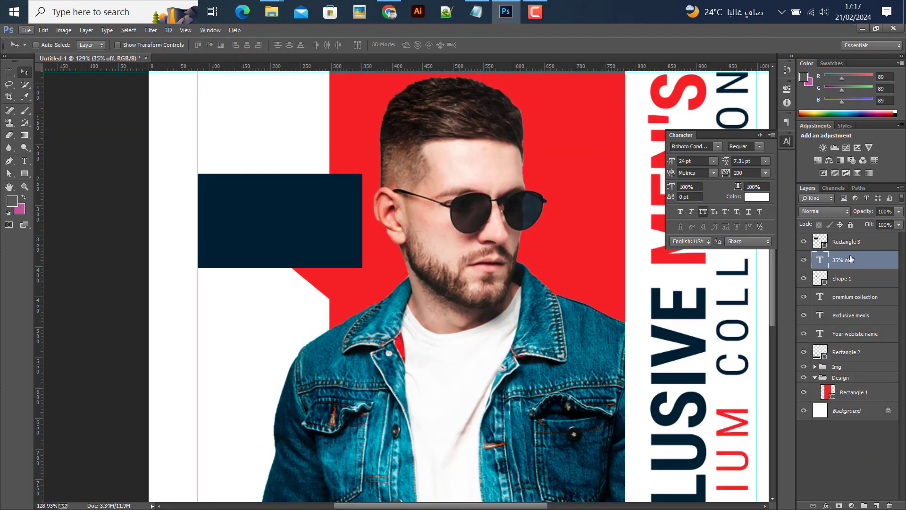
left_click_drag(850, 259, 847, 235)
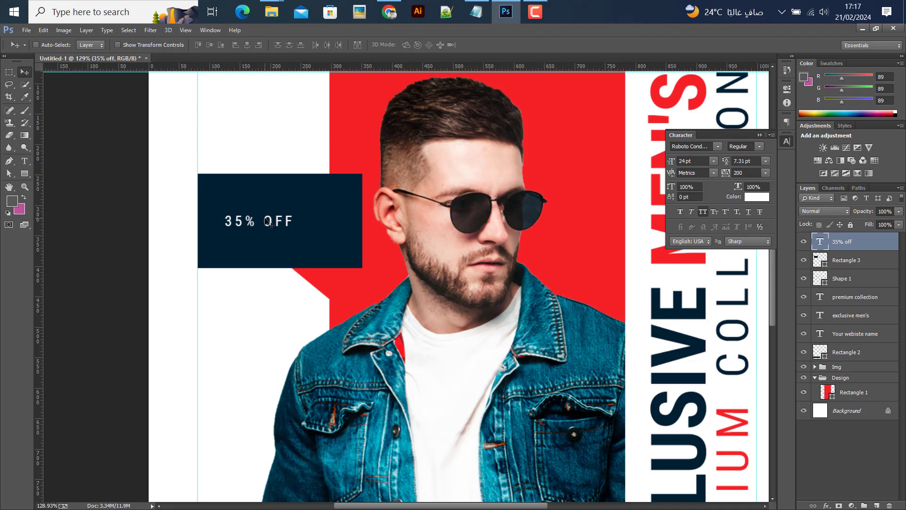
left_click_drag(271, 224, 287, 208)
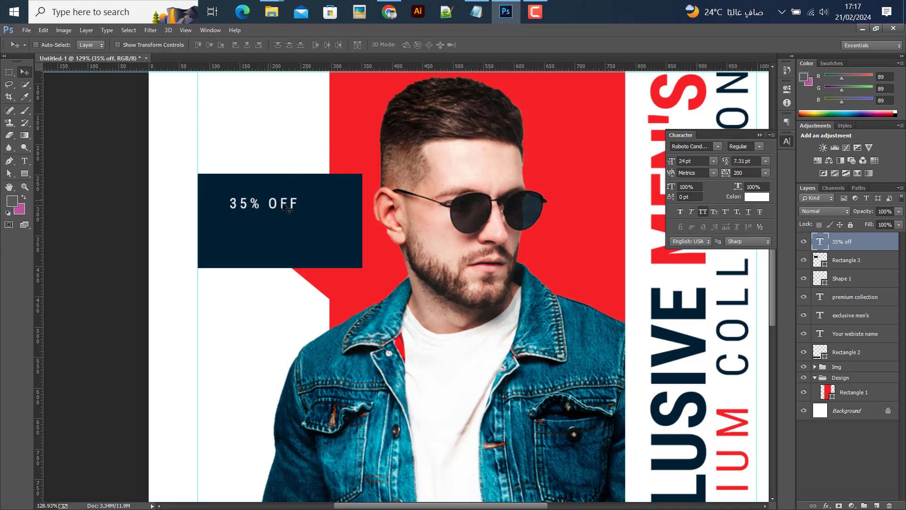
Set the "35% OFF" text to the Bold style with tracking 0
left_click(759, 146)
left_click(744, 169)
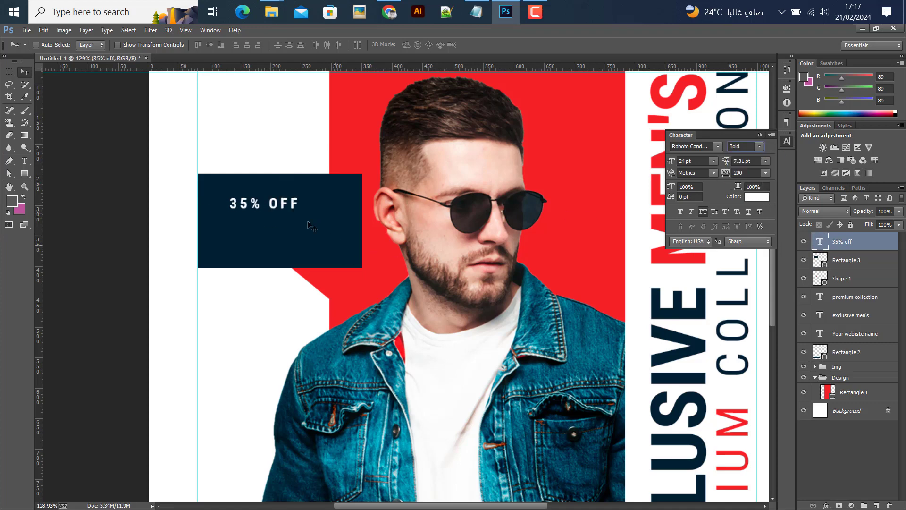
left_click(766, 173)
left_click(753, 257)
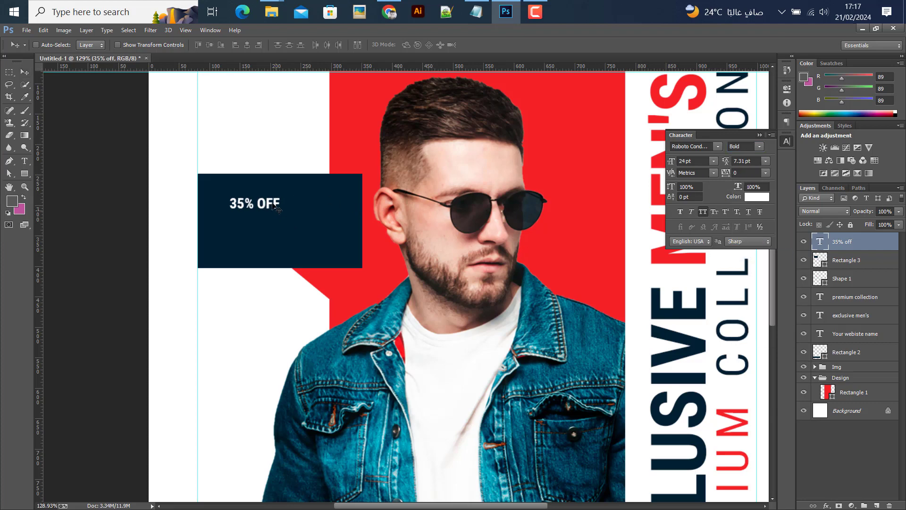
Enlarge the "35% OFF" text proportionally to about 184 × 60 px and shift it slightly up and left within the navy rectangle
key("ctrl+t")
left_click_drag(282, 213, 343, 233)
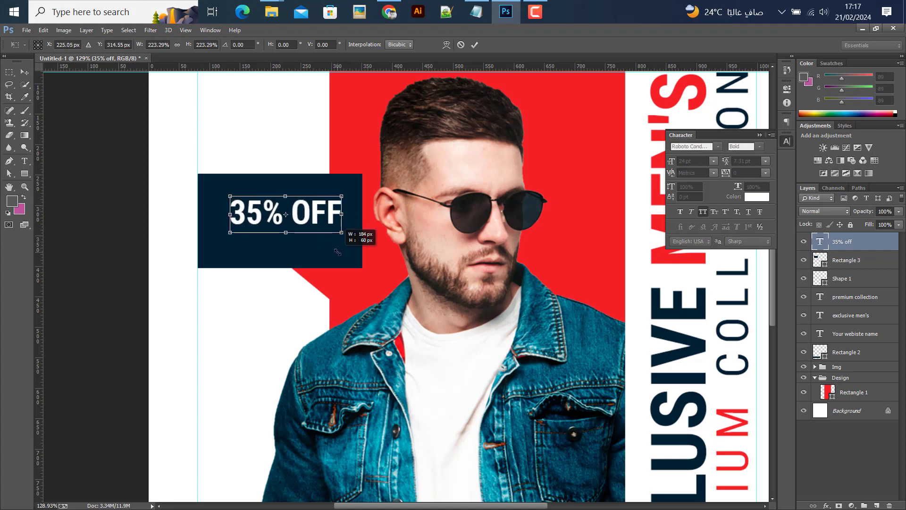
left_click(480, 47)
left_click_drag(350, 211, 343, 199)
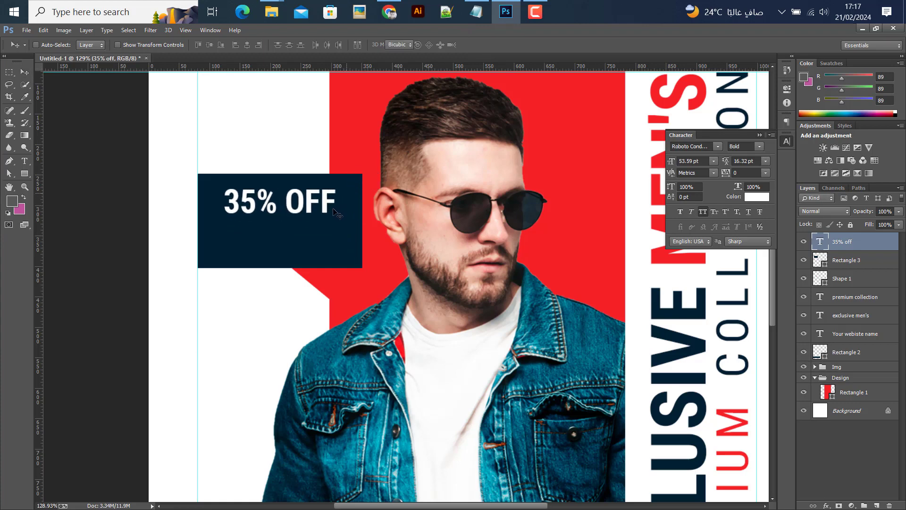
Scale the "35% OFF" text from its center to about 195 × 64 px and lower it by about 6 px
key("ctrl+t")
left_click_drag(338, 223, 341, 227)
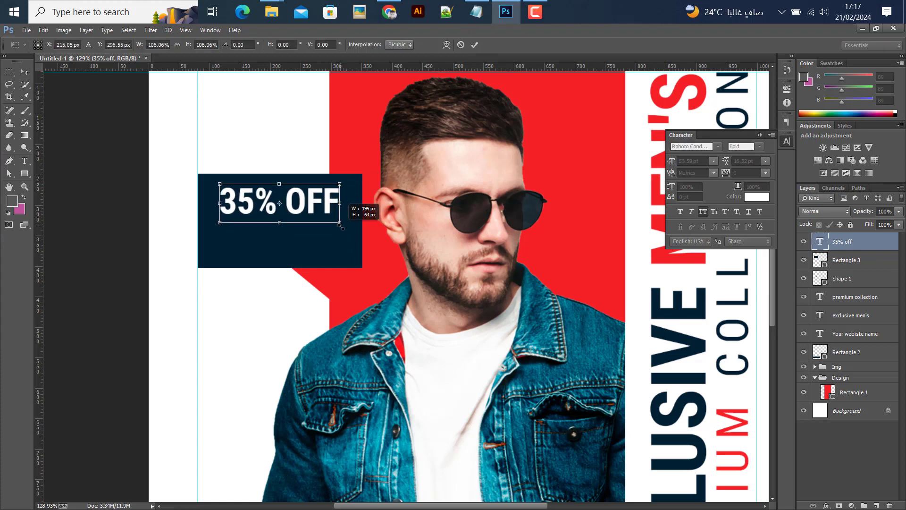
key("Return")
key("shift+Down")
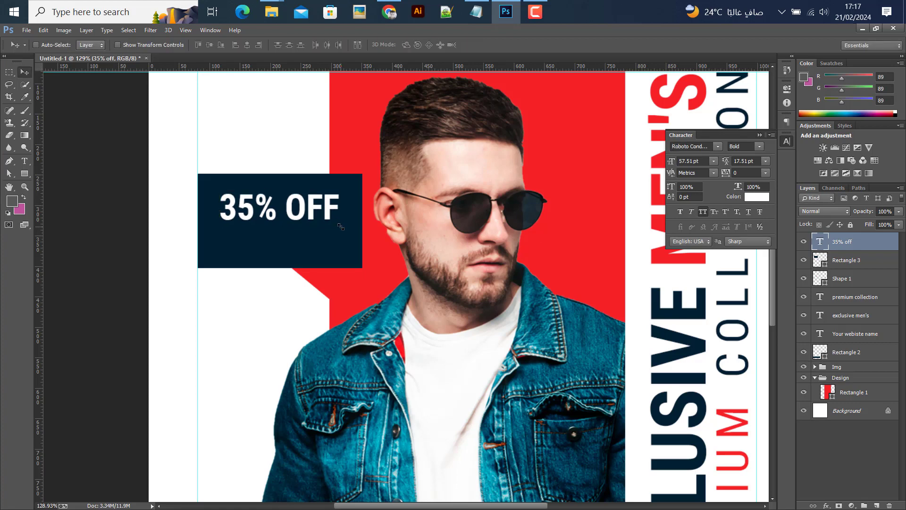
key("Up")
key("Up")
key("Up")
key("Up")
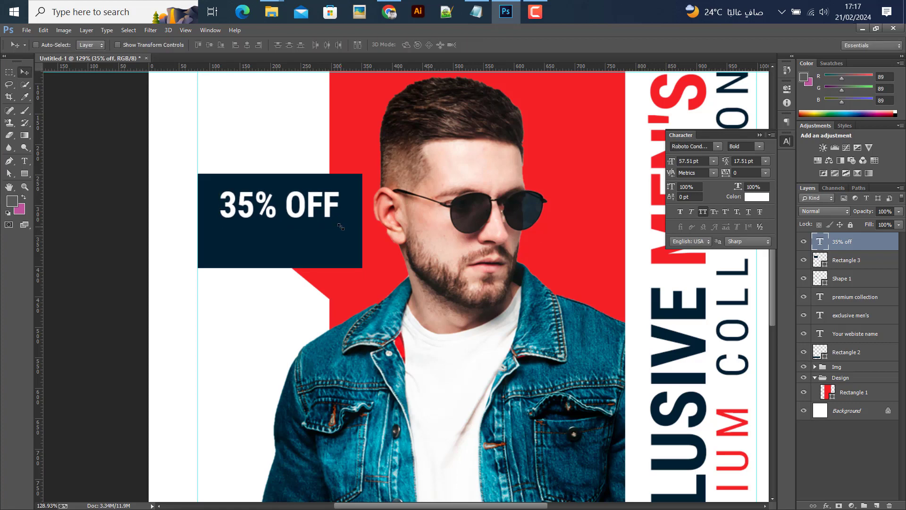
Draw a rectangle about 242 × 50 px below the "35% OFF" text, inside the navy rectangle
left_click(24, 173)
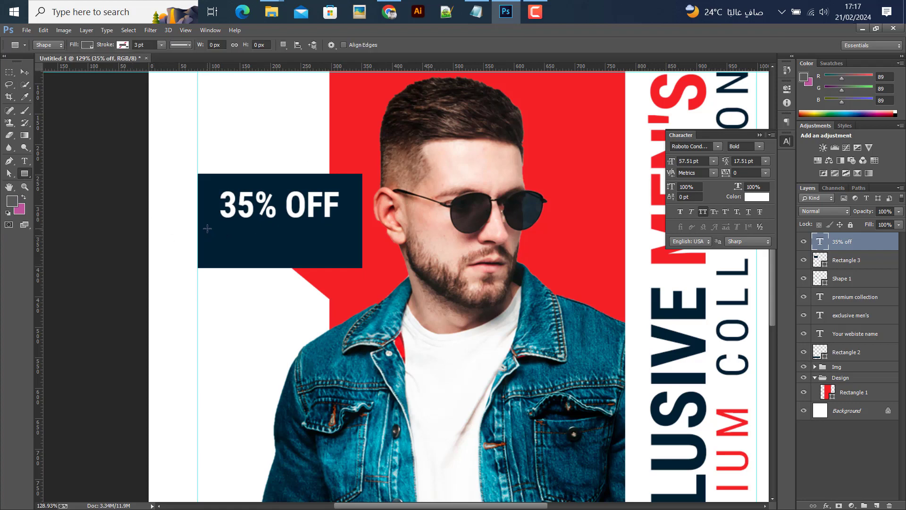
left_click_drag(207, 229, 354, 258)
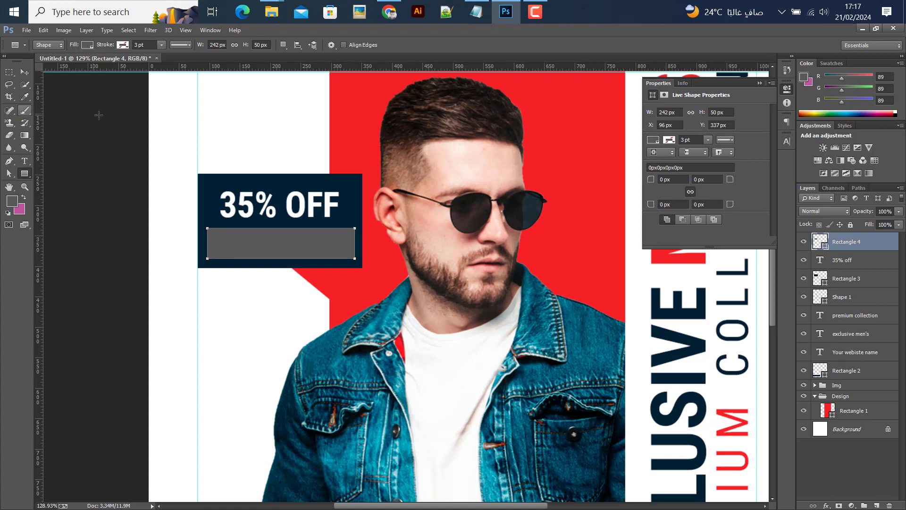
left_click(24, 72)
Raise the grey rectangle's top edge to make it 55 px high
scroll(338, 290, "up", 2)
scroll(337, 290, "up", 2)
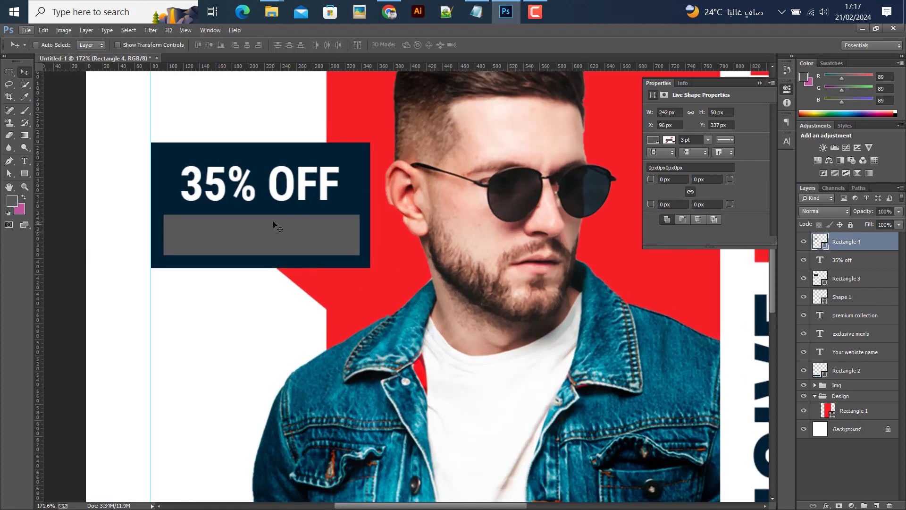
key("ctrl+t")
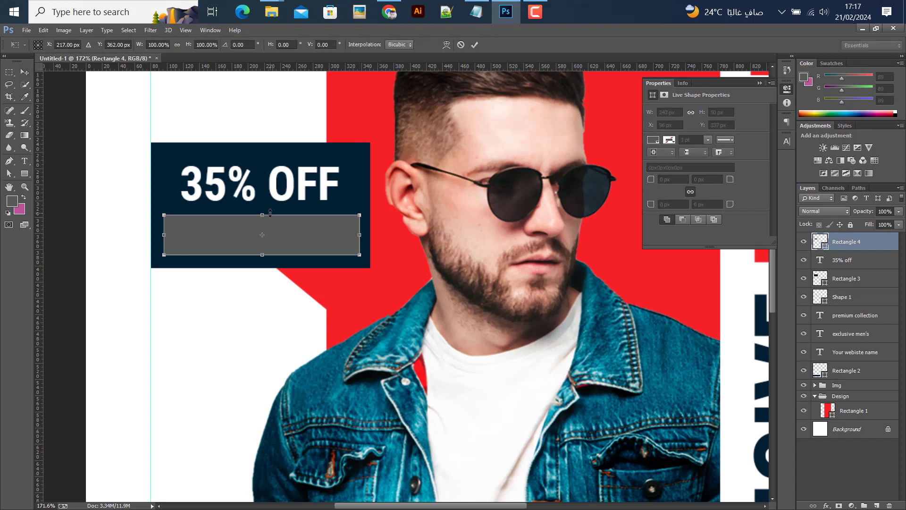
left_click_drag(271, 215, 266, 206)
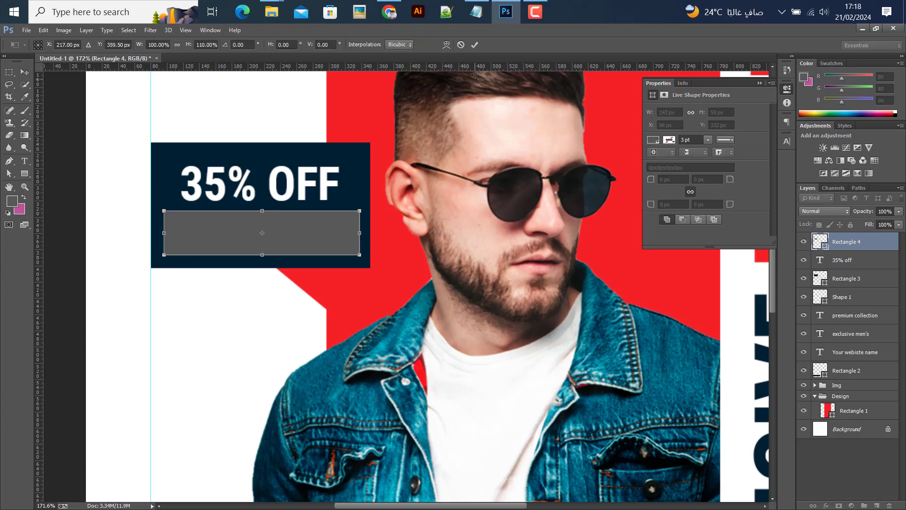
left_click(474, 46)
Nudge the "35% OFF" text up 2 px, away from the grey rectangle
left_click(847, 262)
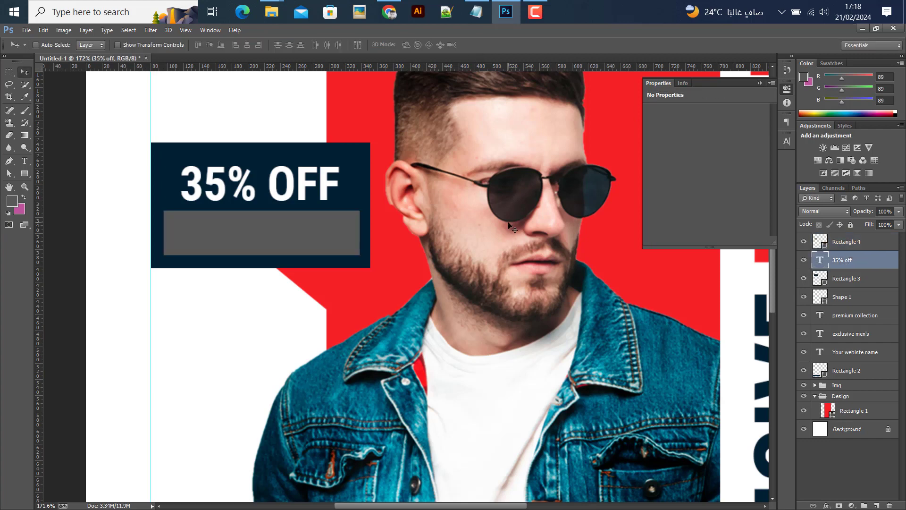
key("Up")
key("Up")
Fill the grey rectangle with red #f72128, sampled from the red band
key("ctrl+1")
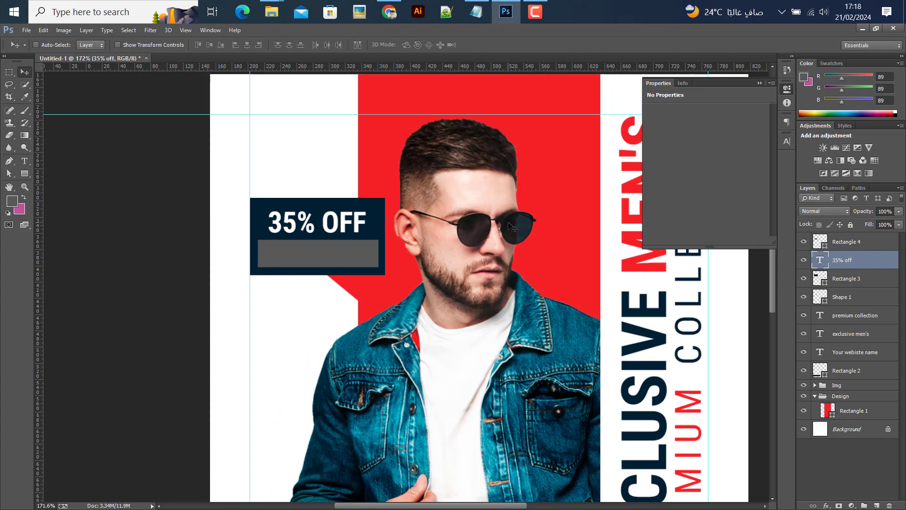
left_click(826, 245)
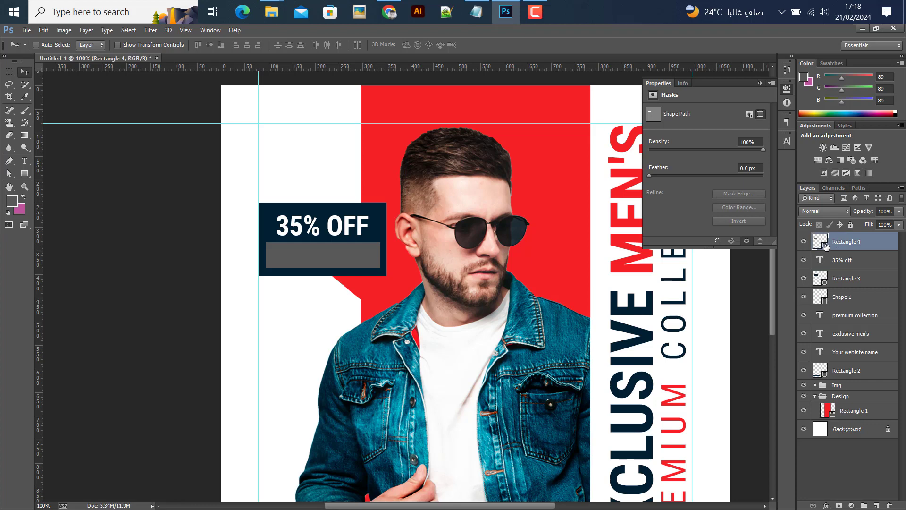
double_click(826, 245)
left_click(368, 163)
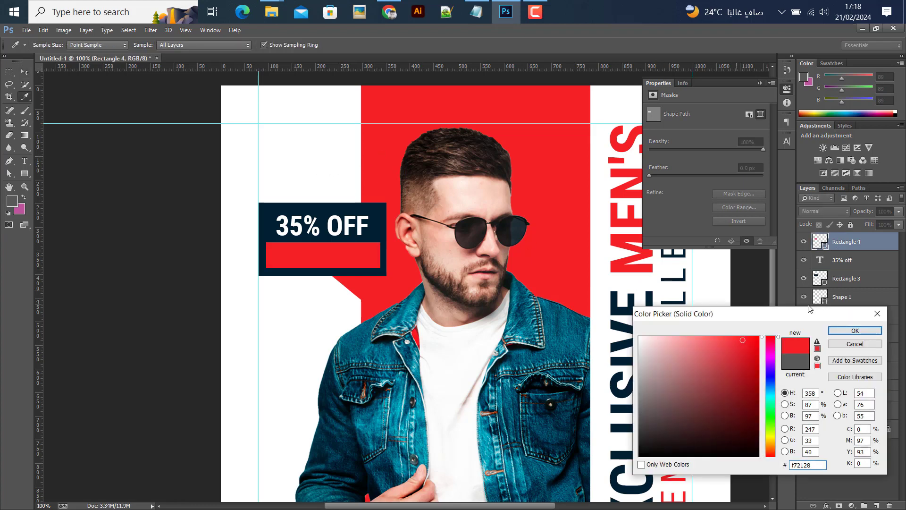
left_click(854, 330)
Copy the "available now" lines from the Notepad text document and return to Photoshop
scroll(328, 256, "up", 3)
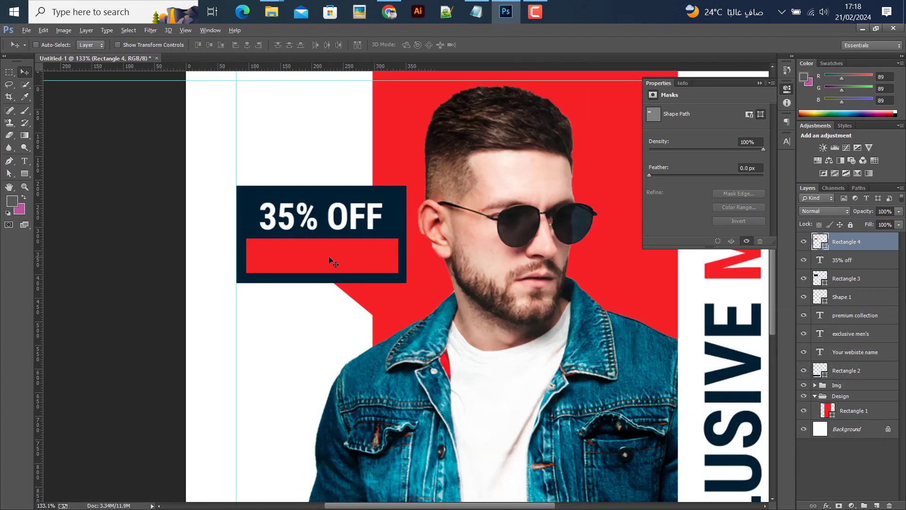
scroll(328, 256, "up", 1)
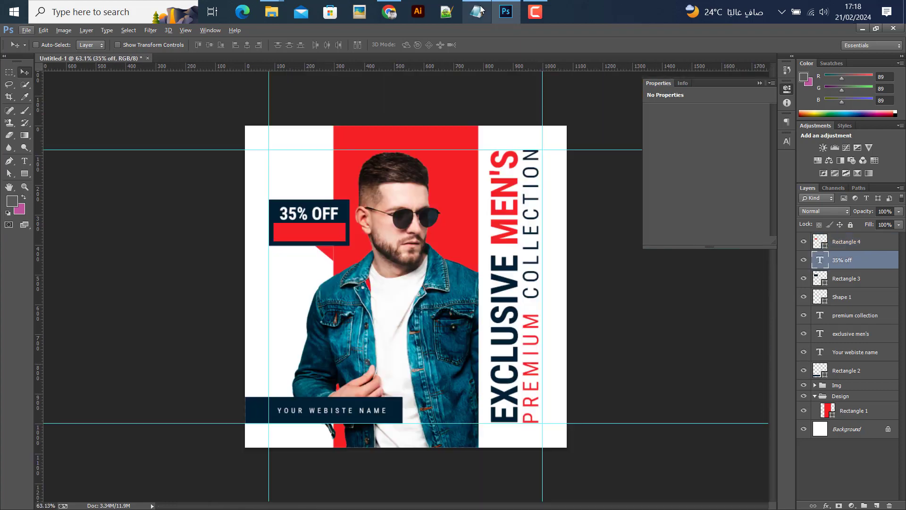
left_click(476, 12)
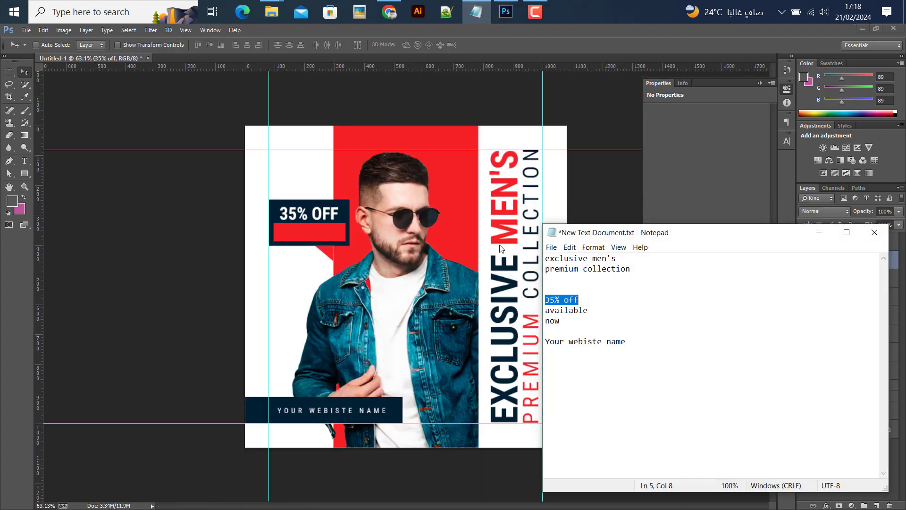
left_click_drag(561, 321, 545, 315)
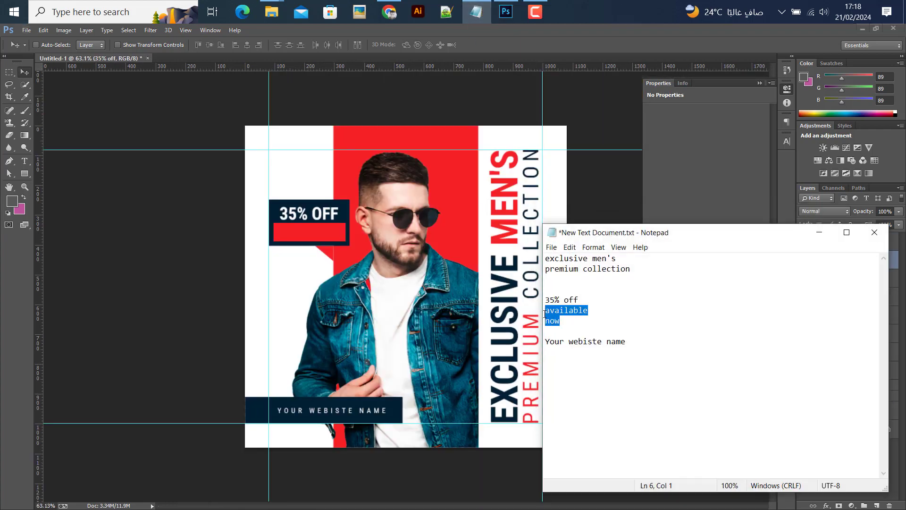
left_click(819, 233)
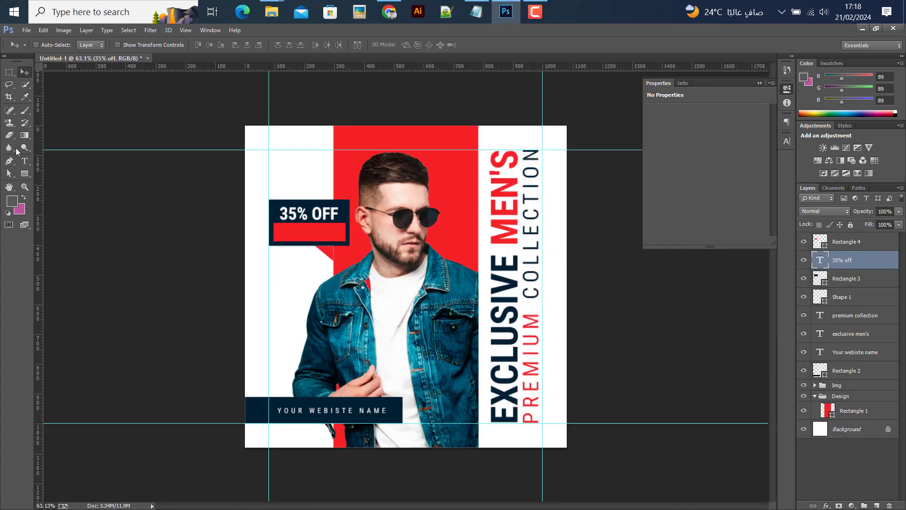
Add the copied two-line "available now" text as a new text layer above the navy rectangle
left_click(25, 161)
scroll(283, 253, "up", 2)
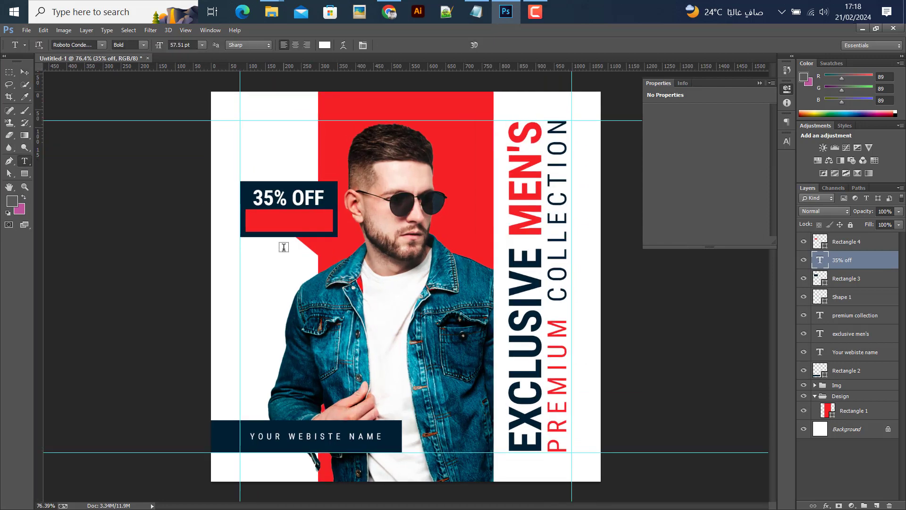
left_click(270, 161)
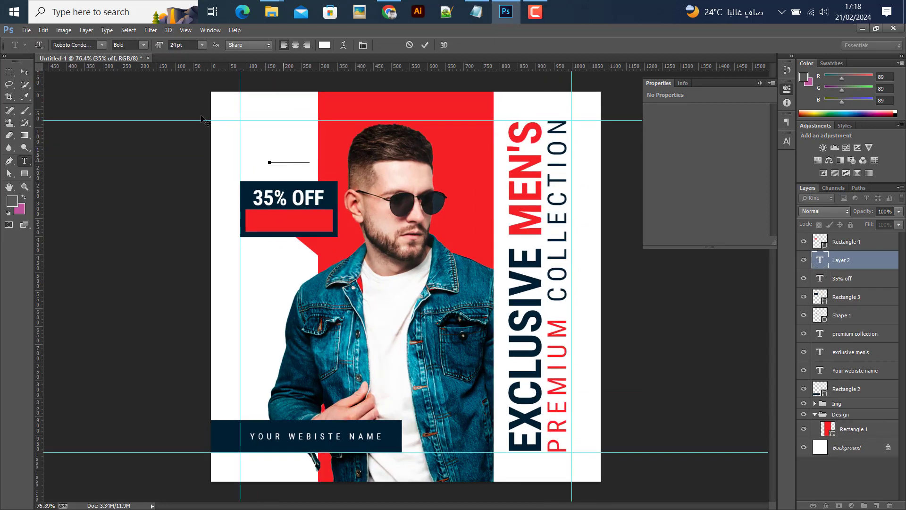
left_click(24, 71)
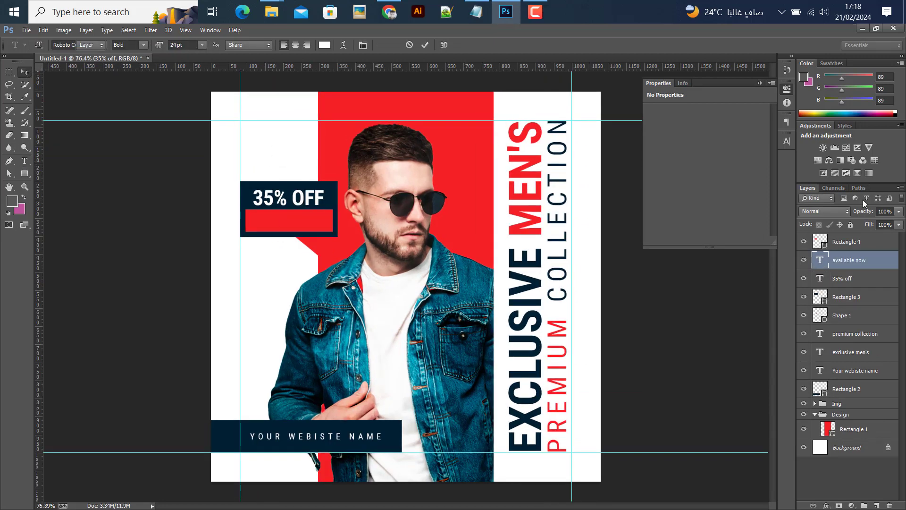
Reorder the "available now" layer to the top of the stack and move its text down onto the red rectangle
left_click(786, 141)
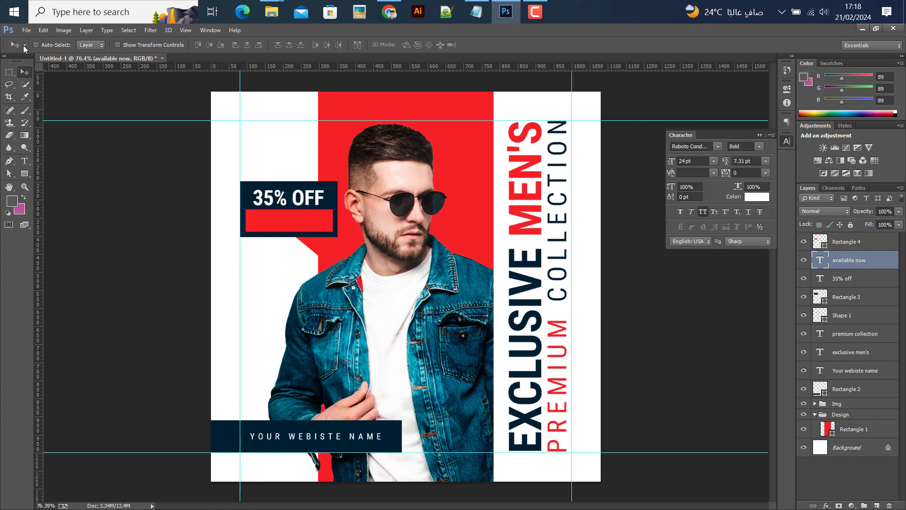
left_click_drag(858, 264, 849, 237)
left_click_drag(291, 168, 289, 220)
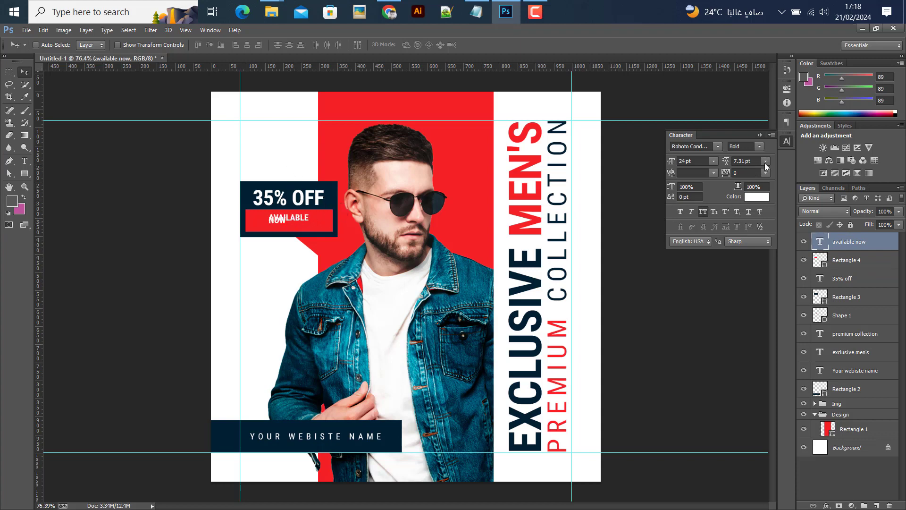
Set the "AVAILABLE NOW" text's leading to 18 pt and center-align its lines
left_click(766, 165)
left_click(750, 273)
left_click(24, 161)
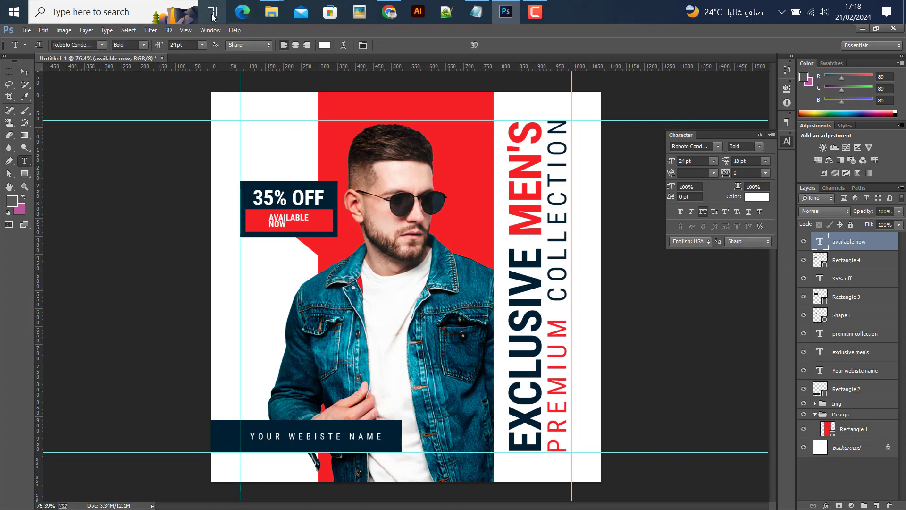
left_click(296, 45)
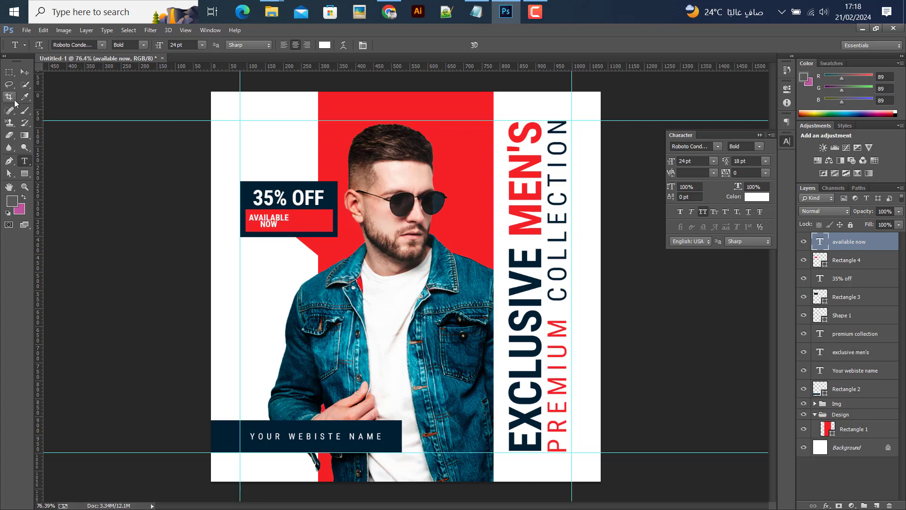
Center the "AVAILABLE NOW" text horizontally and vertically on the small red rectangle, using a selection of its outline
left_click(24, 72)
scroll(276, 225, "up", 6)
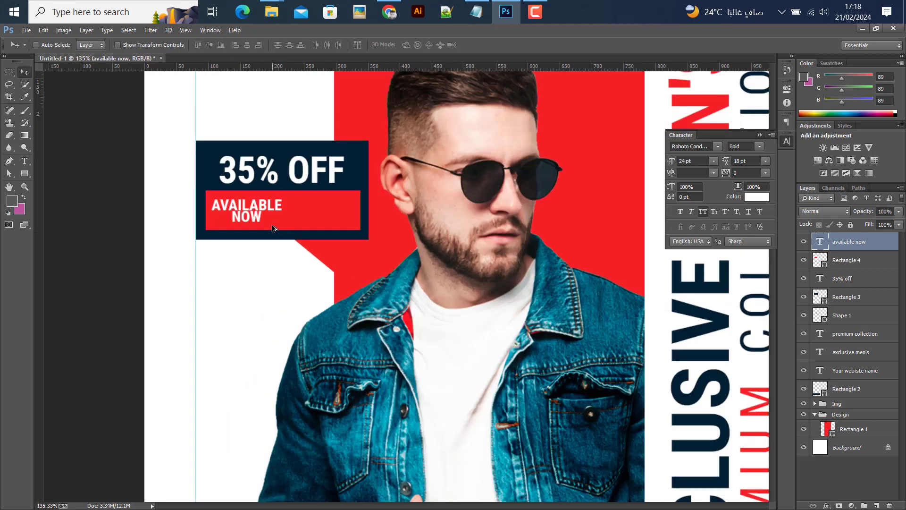
left_click(819, 258, "ctrl")
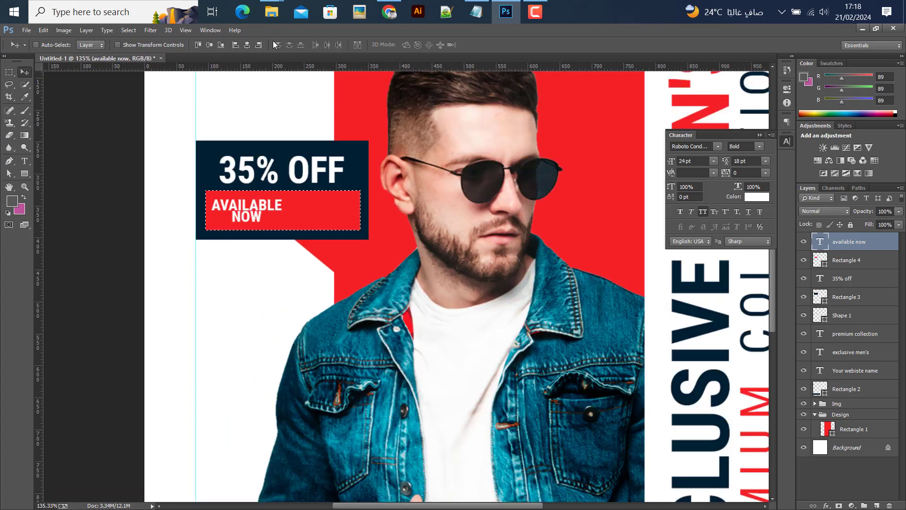
left_click(209, 46)
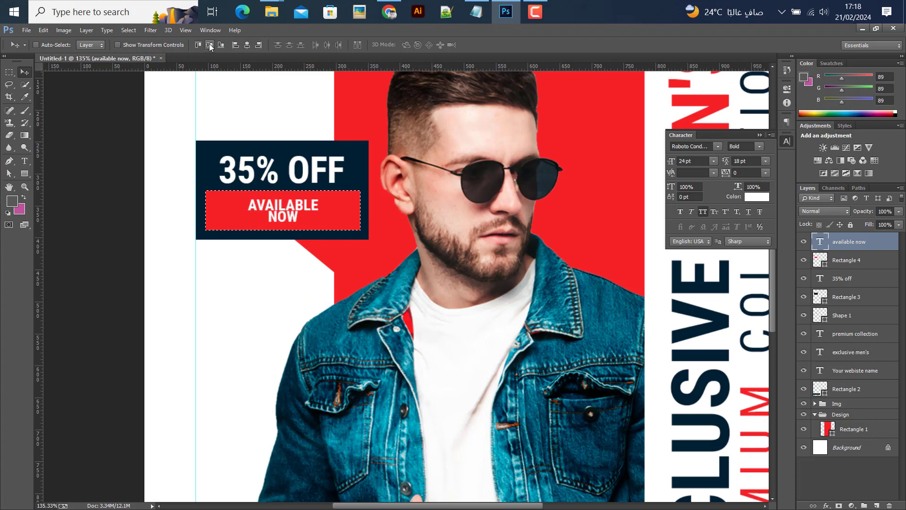
key("ctrl+d")
Enlarge the "AVAILABLE NOW" text proportionally about its center to about 148%
key("ctrl+t")
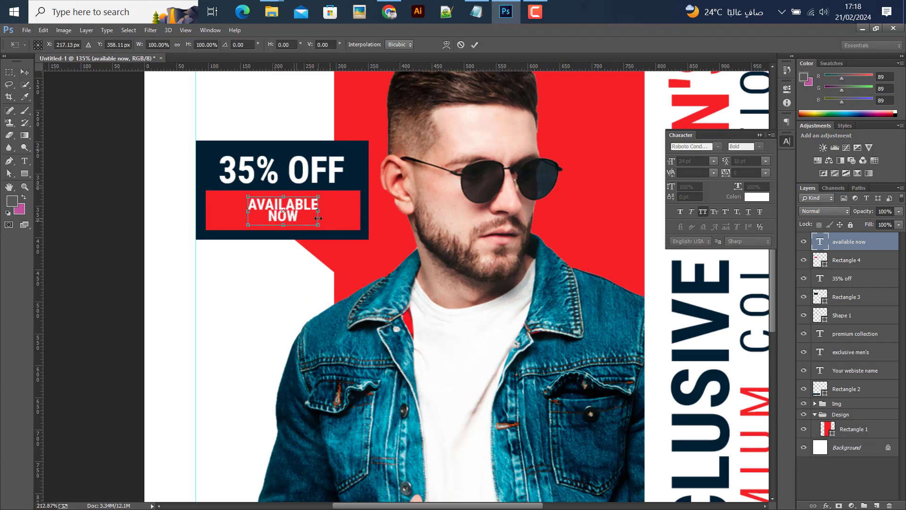
scroll(319, 218, "up", 5)
left_click_drag(315, 230, 341, 239)
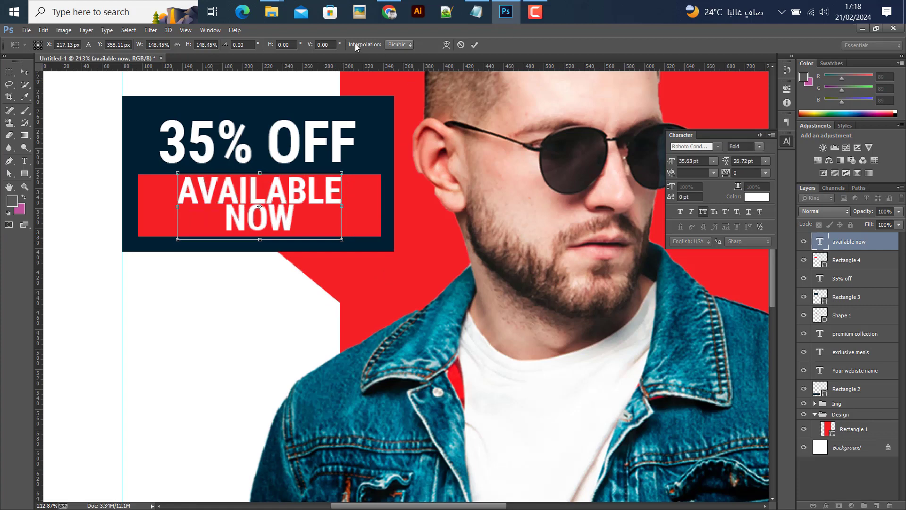
left_click(474, 44)
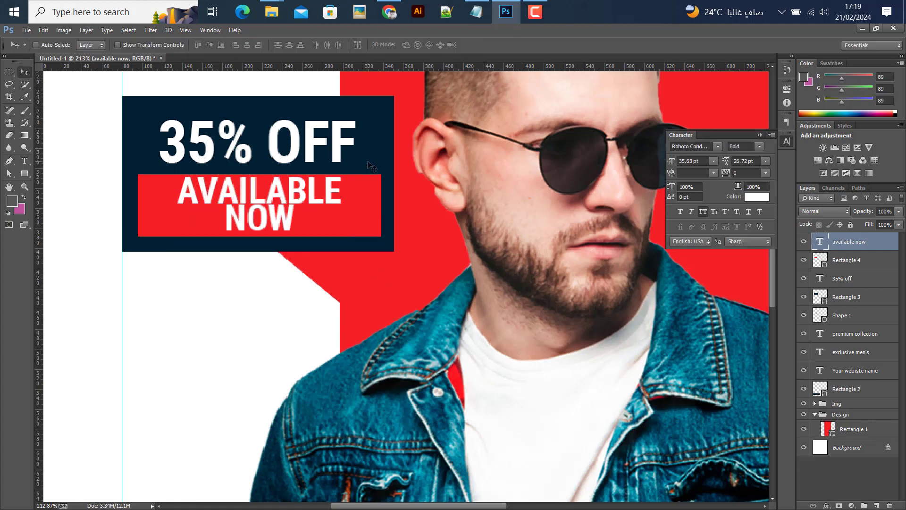
Set the "AVAILABLE NOW" text's leading to 30 pt and nudge the text slightly upward on the red rectangle
left_click(766, 160)
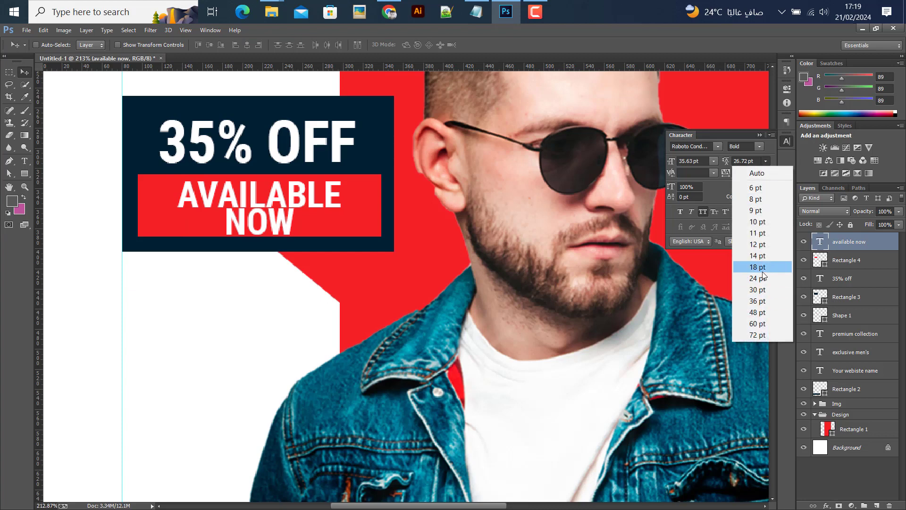
left_click(761, 290)
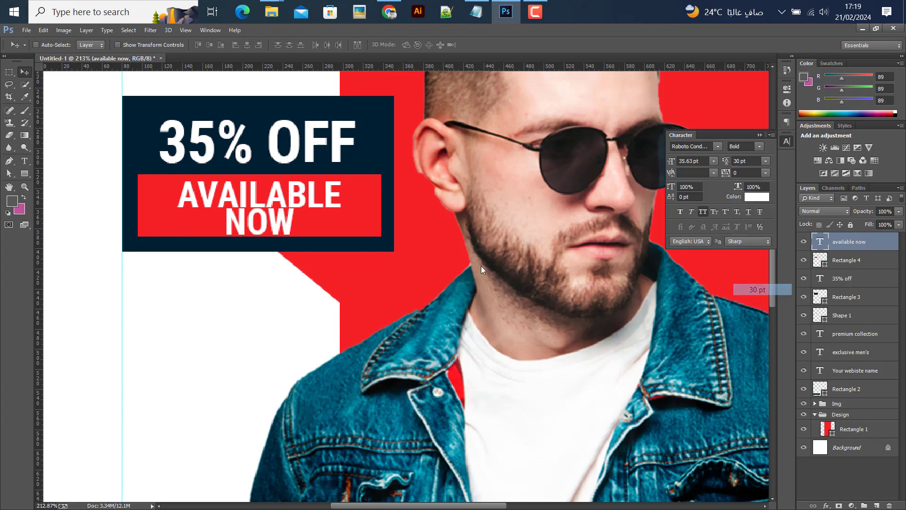
key("Up")
key("Up")
key("Up")
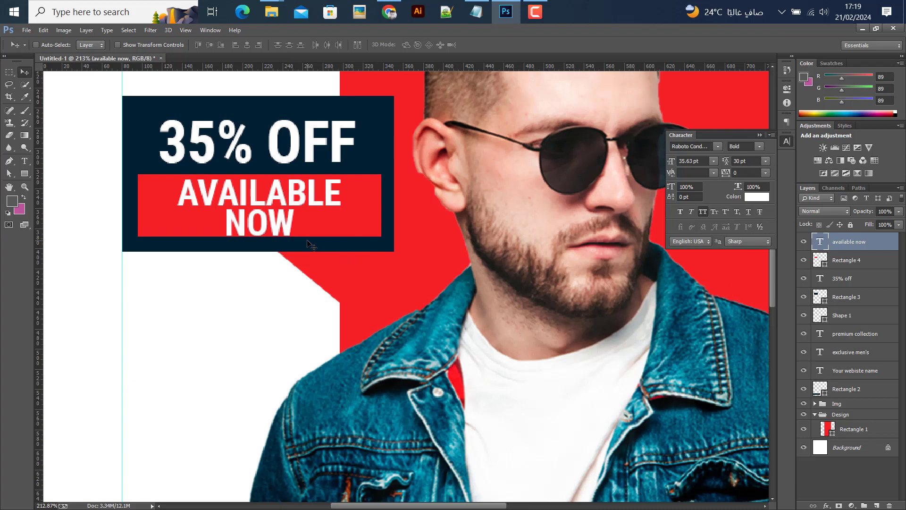
Scale the "AVAILABLE NOW" text down slightly to about 33.55 pt and change its font style to Regular
key("ctrl+t")
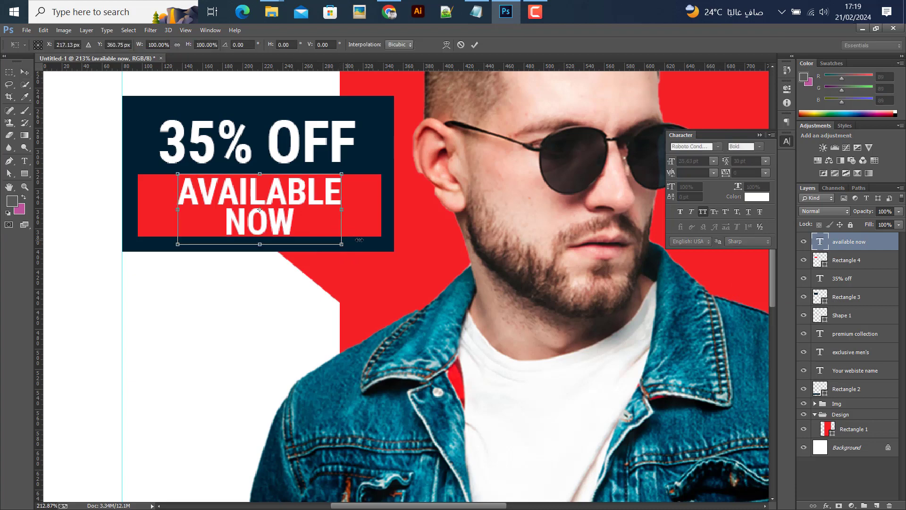
left_click_drag(339, 243, 336, 242)
key("Return")
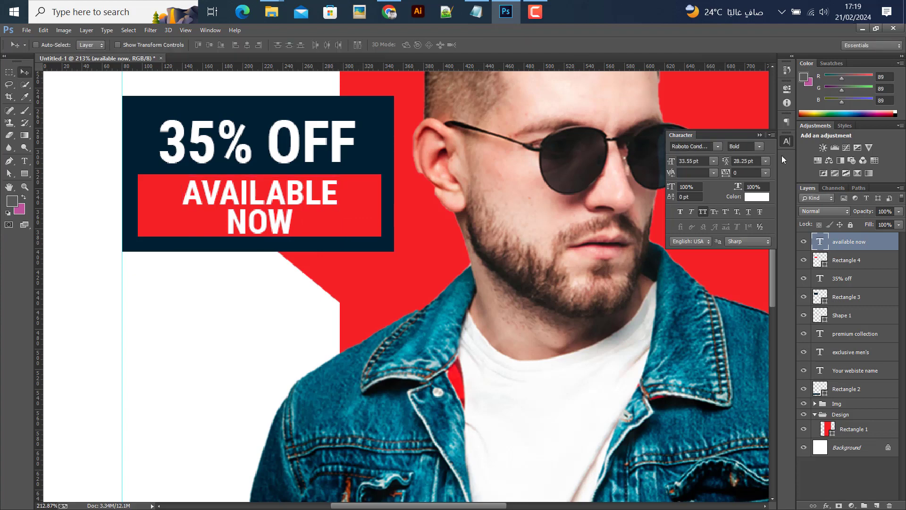
left_click(758, 149)
left_click(755, 163)
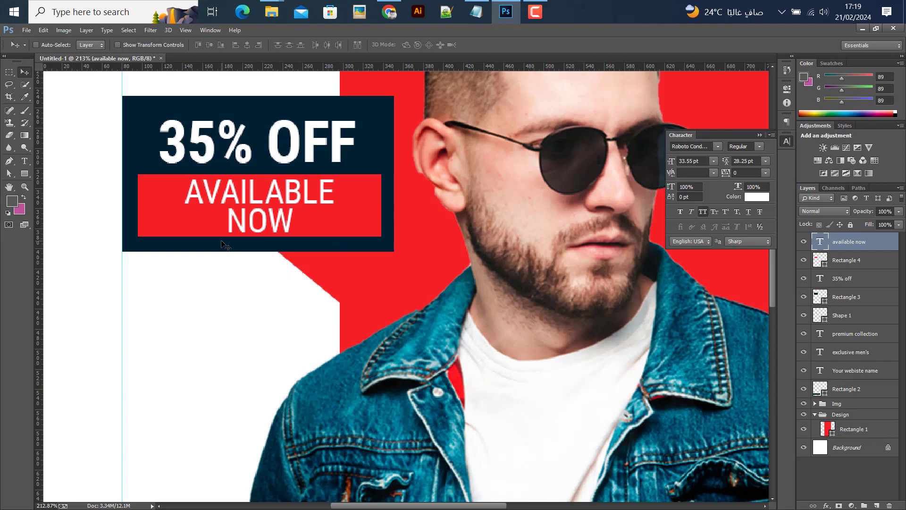
Group the "available now" text layer with the Rectangle 4 layer
scroll(216, 245, "down", 4)
scroll(215, 245, "down", 4)
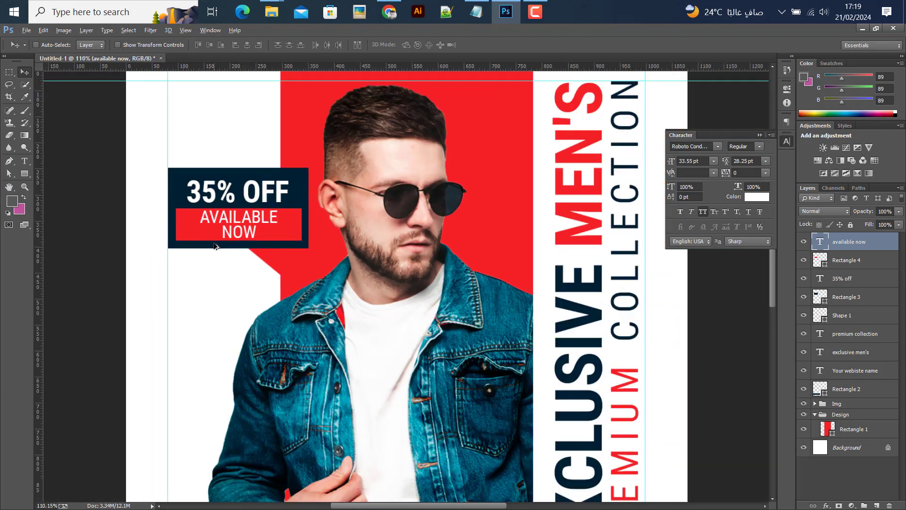
left_click(839, 265, "shift")
key("ctrl+g")
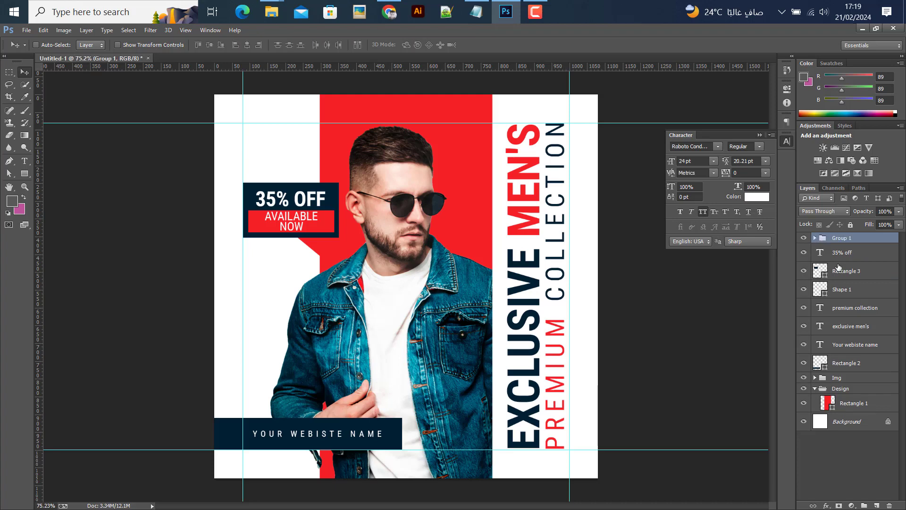
Move the "35% off" and Rectangle 3 layers into the new group
left_click(815, 238)
left_click(841, 292)
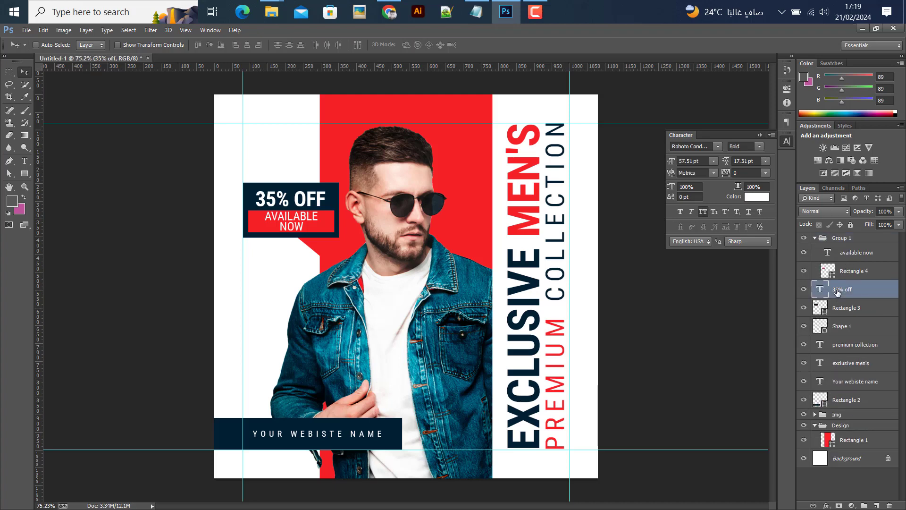
left_click_drag(837, 293, 835, 264)
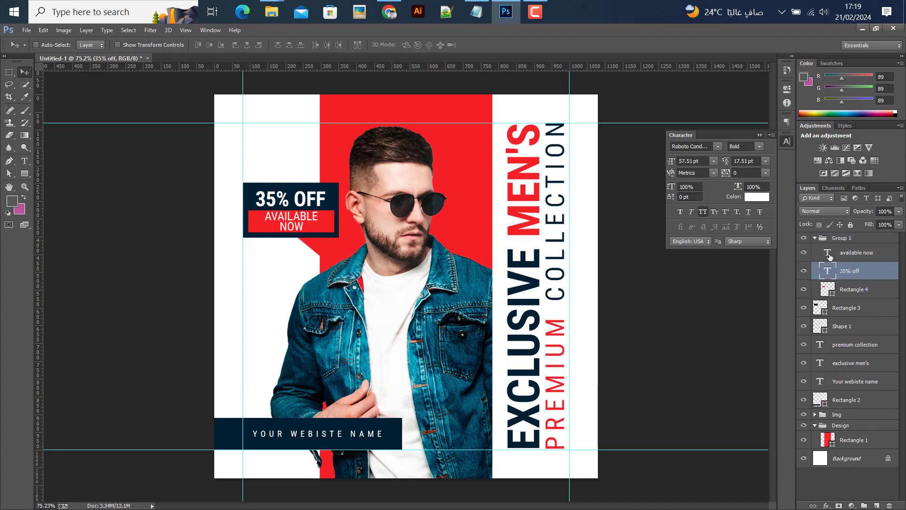
mouse_move(839, 307)
left_mouse_down()
mouse_move(836, 274)
mouse_move(846, 312)
left_mouse_up()
Collapse the discount tag's layer group and rename it Offer
left_click(820, 240)
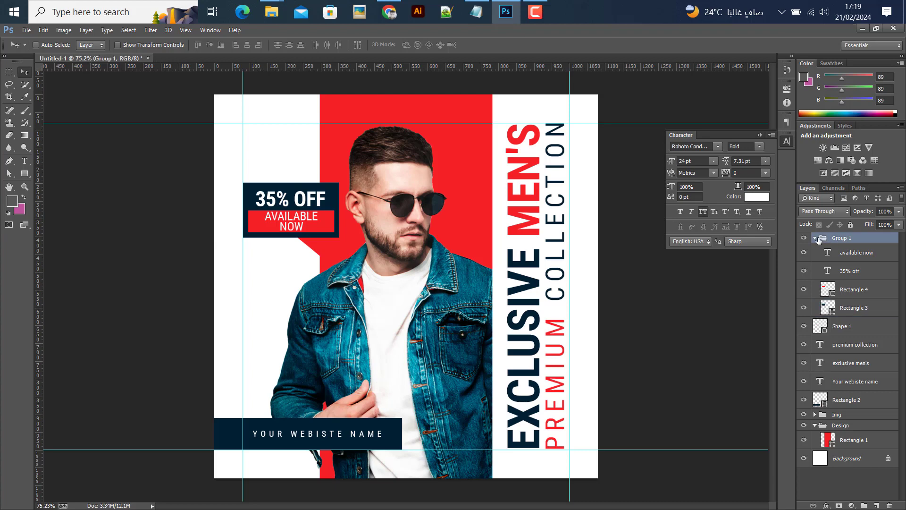
left_click(813, 237)
double_click(842, 238)
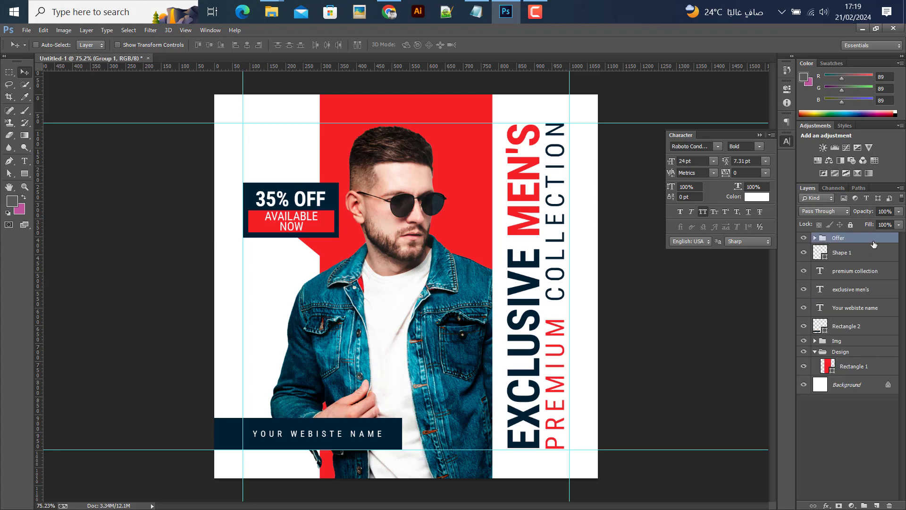
key("Return")
Group the layers from Rectangle 2 up to Shape 1 and name the group Title
left_click(860, 270)
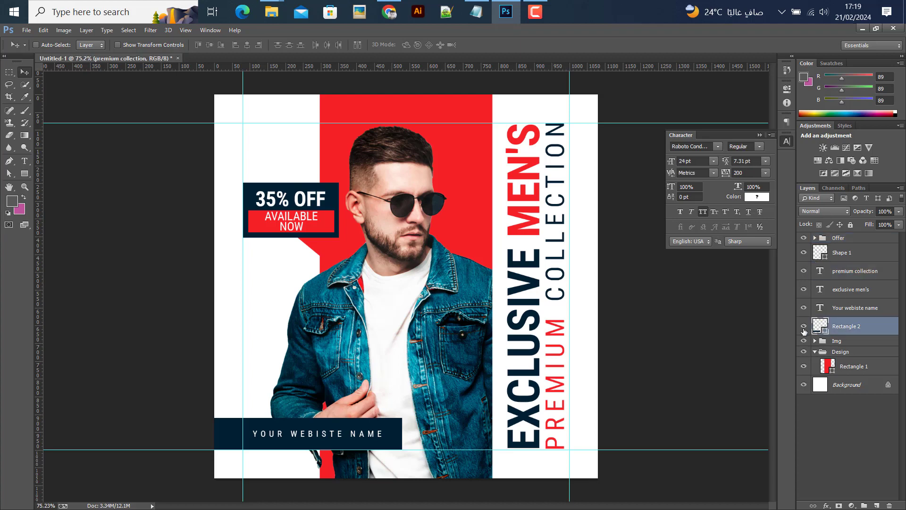
left_click(843, 327)
left_click(848, 253, "shift")
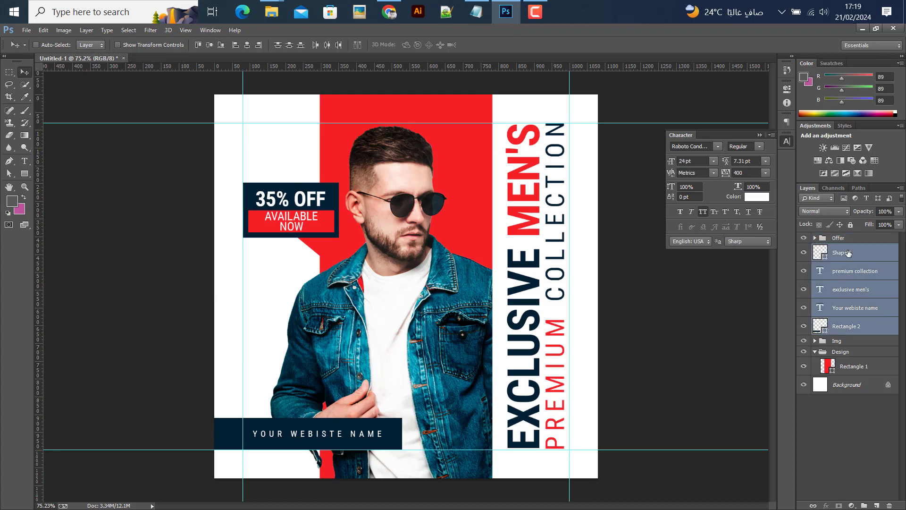
key("ctrl+g")
double_click(845, 249)
type("Title")
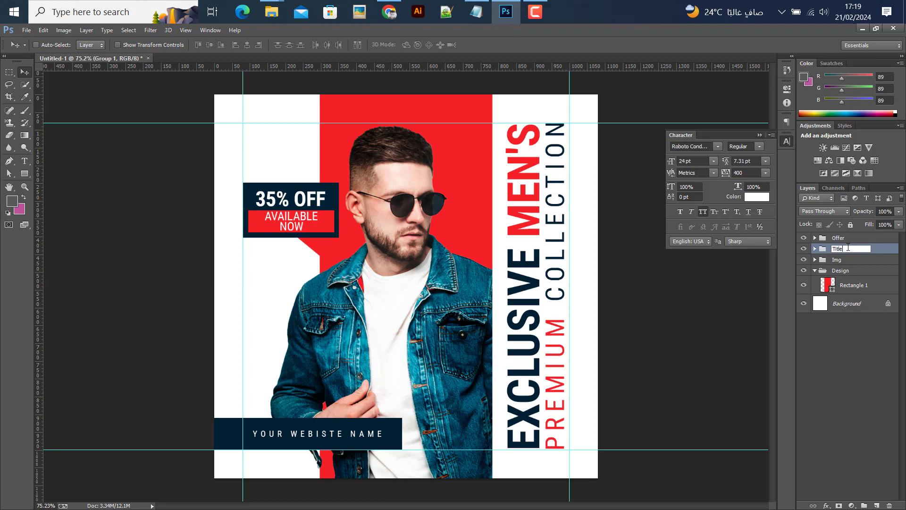
key("Return")
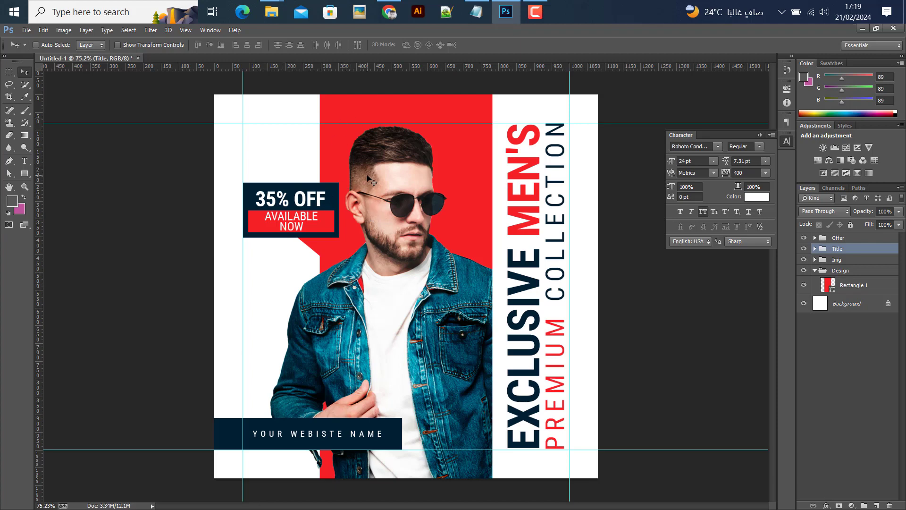
Toggle the guides off and on to check the post design without them
key("ctrl+h")
key("ctrl+h")
key("ctrl+h")
key("ctrl+h")
key("ctrl+h")
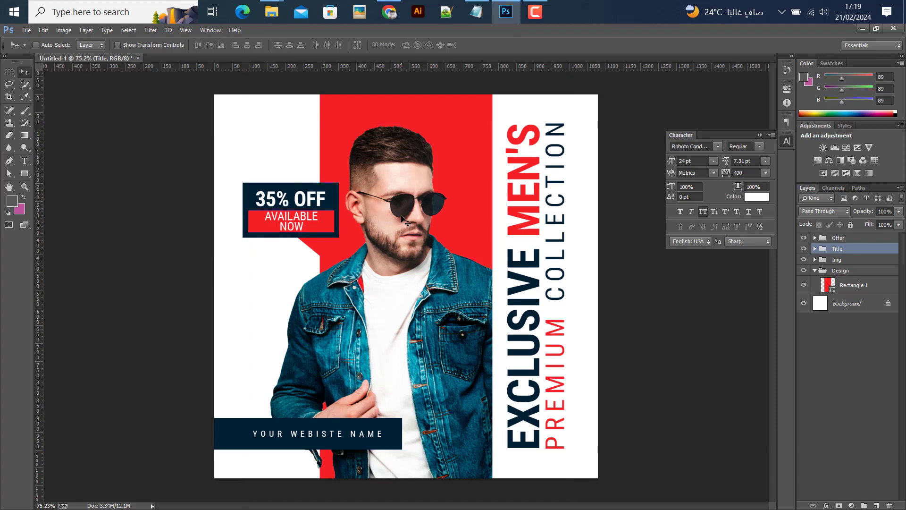
key("ctrl+h")
key("ctrl+h")
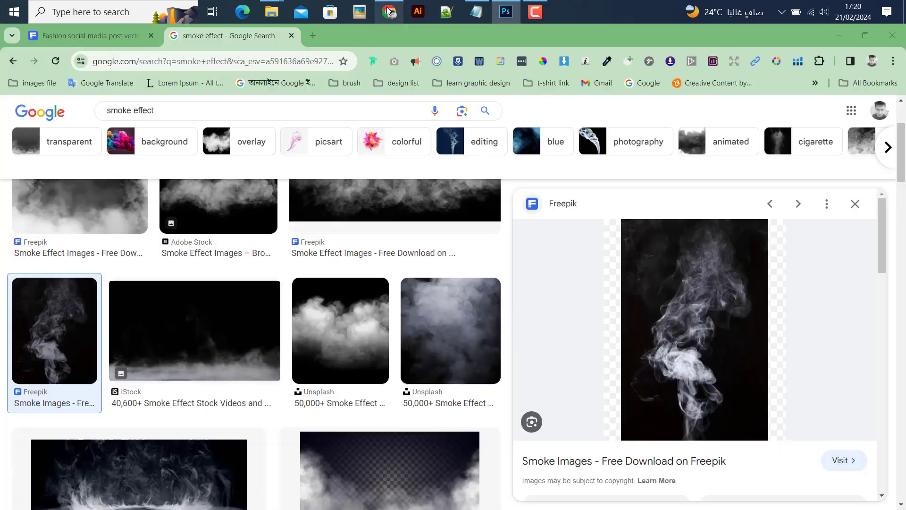
Switch to Chrome, replace the smoke effect tab with a new one and search Google Images for "fire sparks"
left_click(389, 12)
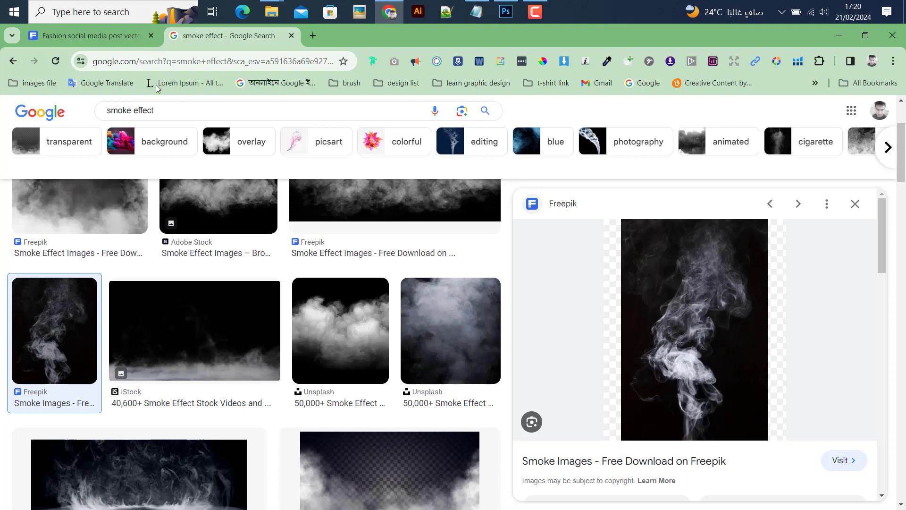
left_click(311, 36)
left_click(292, 36)
left_click(225, 62)
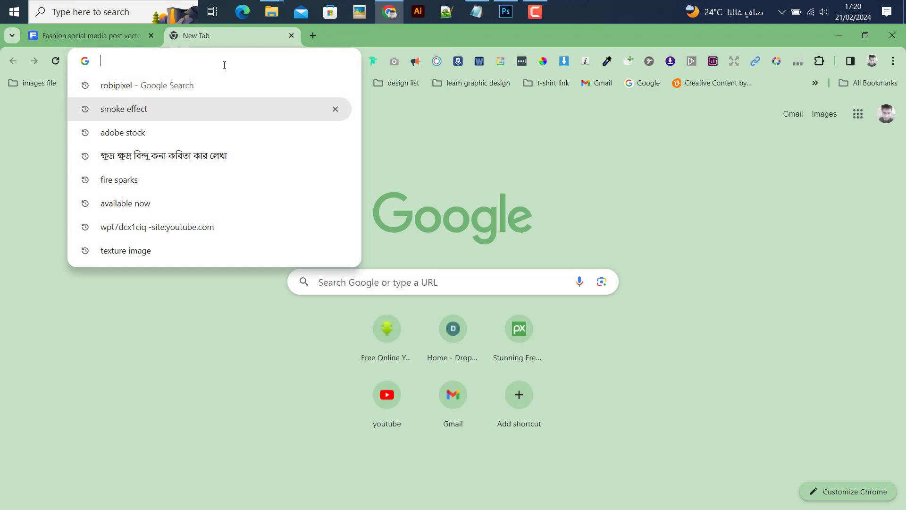
type("fri")
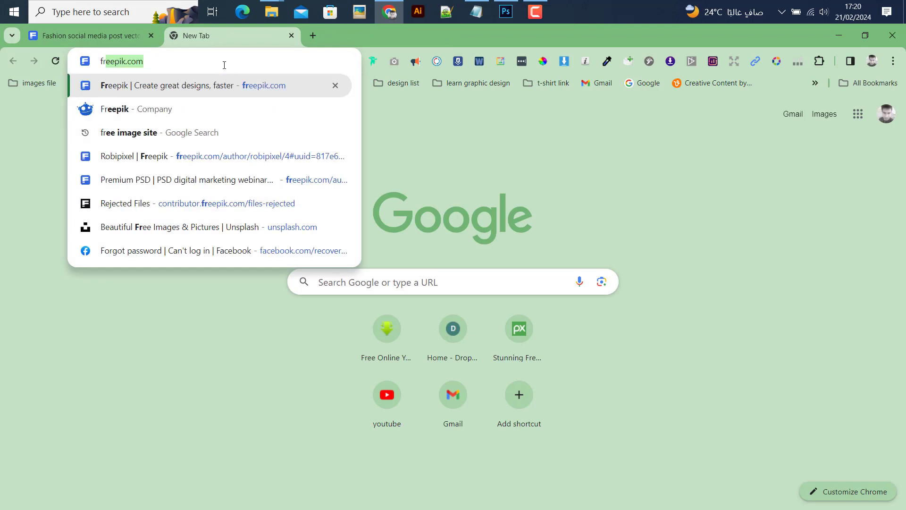
key("BackSpace")
key("BackSpace")
type("ire")
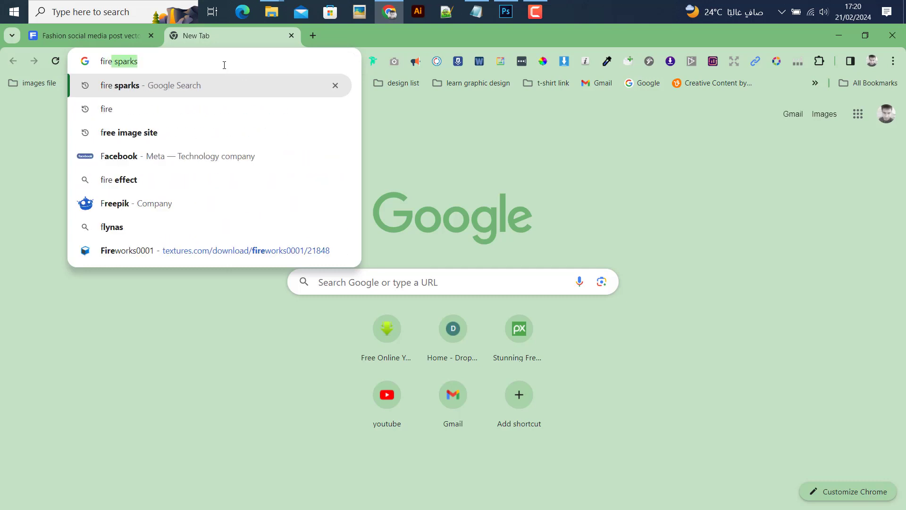
key("Return")
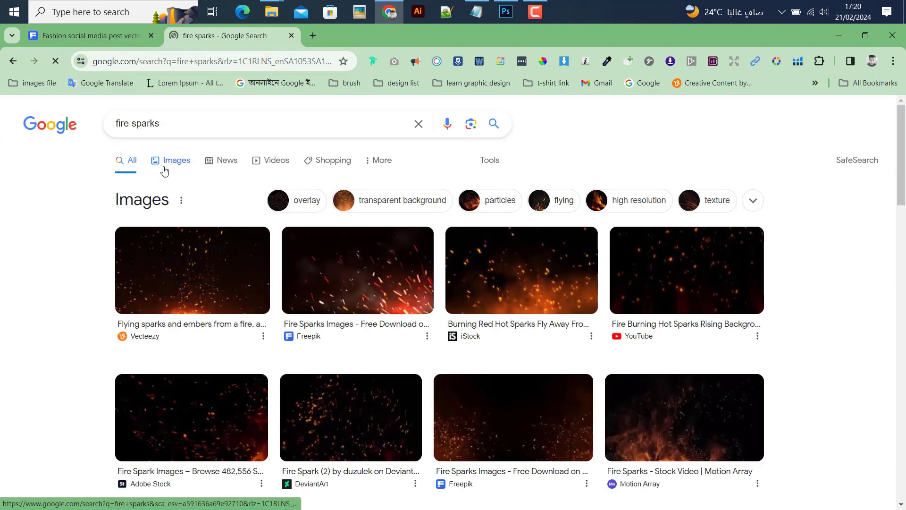
left_click(165, 171)
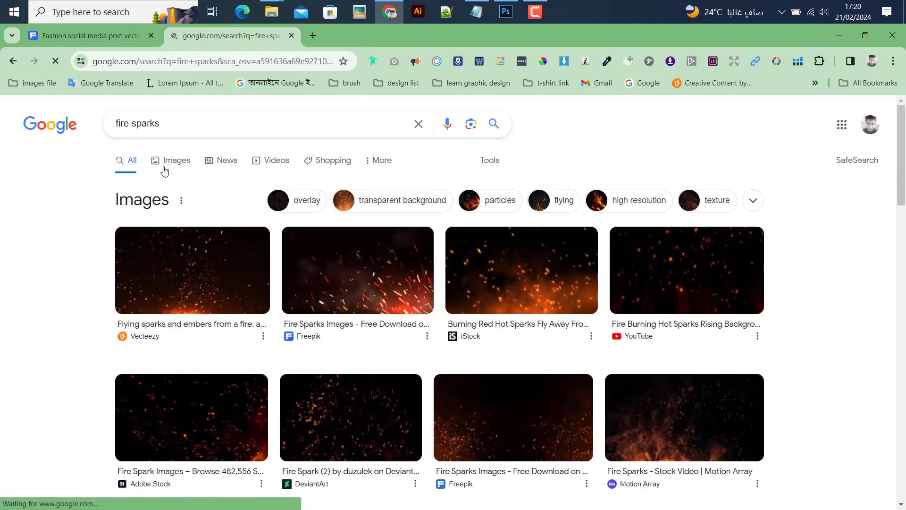
Browse the fire sparks image results and open the preview of the Pinterest picture with golden sparks and blurred lights
scroll(222, 229, "down", 7)
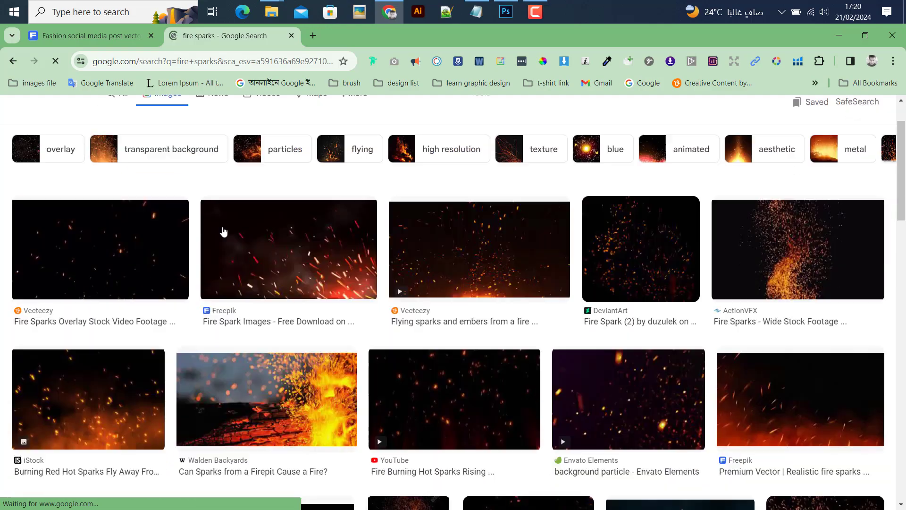
scroll(256, 241, "down", 7)
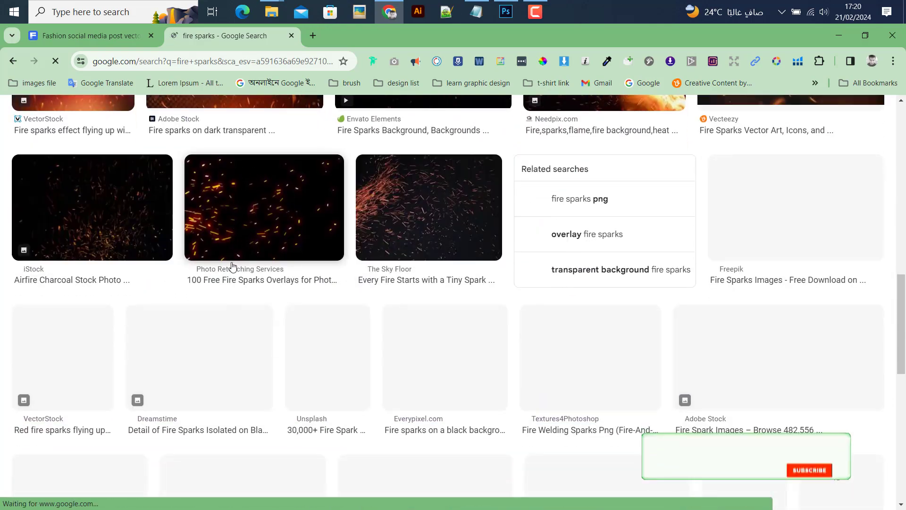
scroll(219, 276, "up", 9)
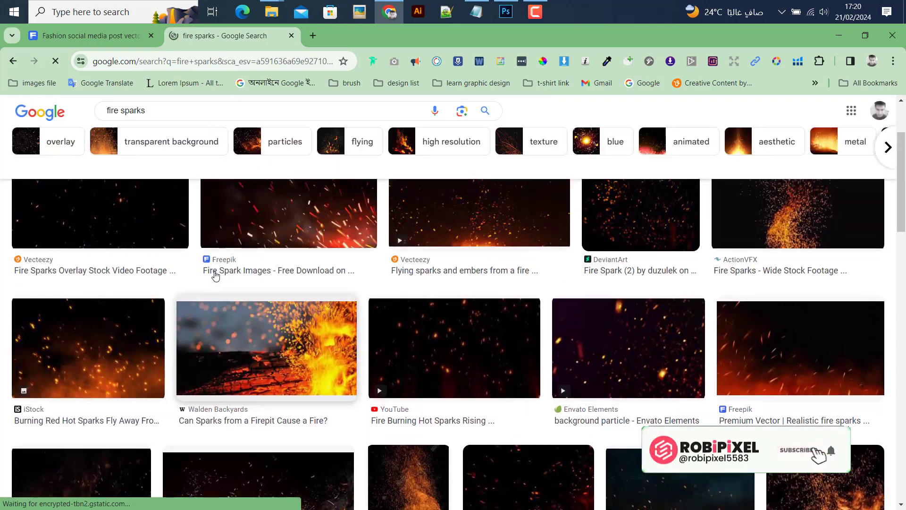
scroll(478, 347, "up", 2)
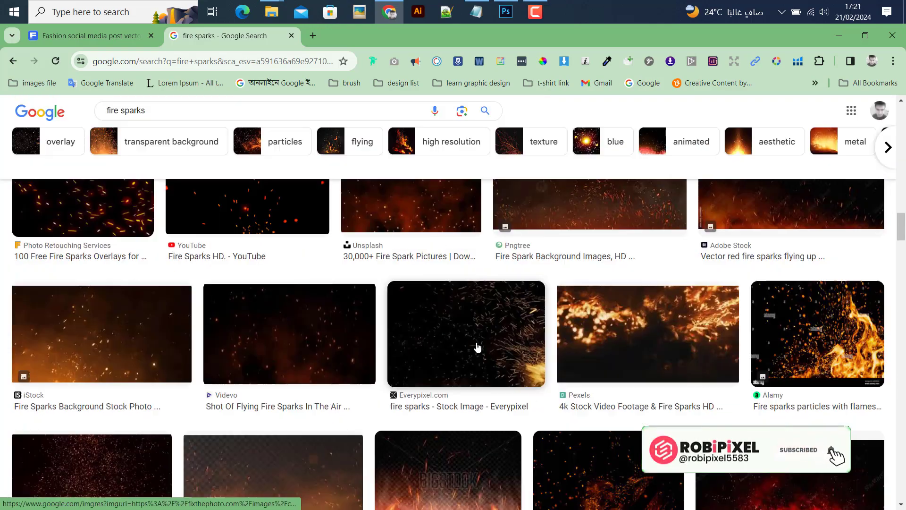
scroll(478, 347, "up", 5)
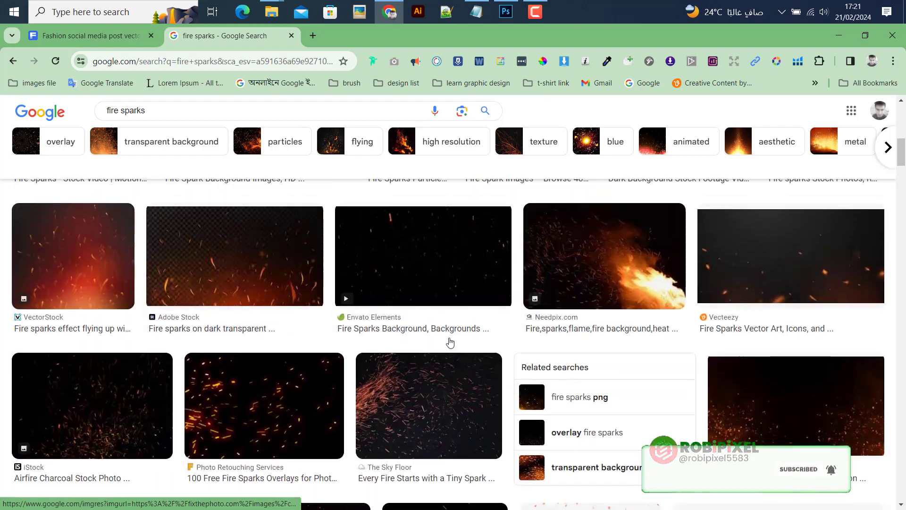
scroll(450, 343, "down", 12)
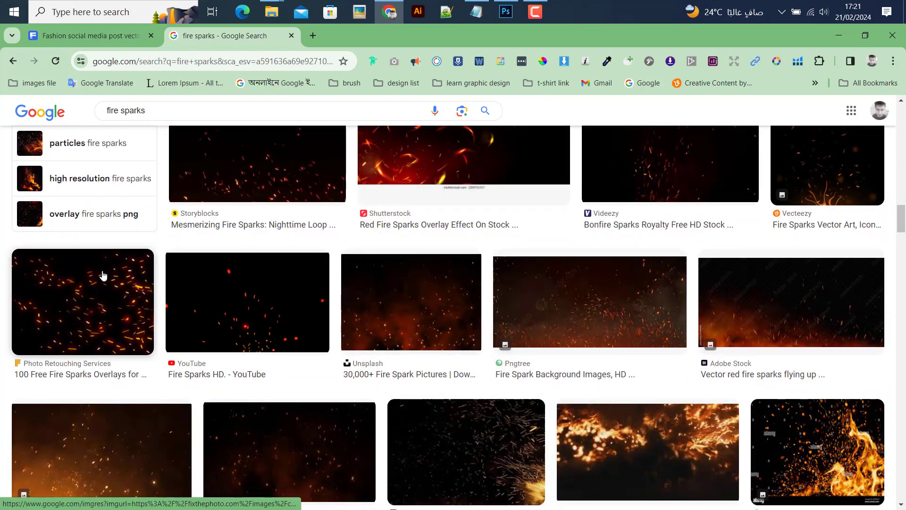
scroll(431, 244, "up", 1)
scroll(431, 244, "up", 12)
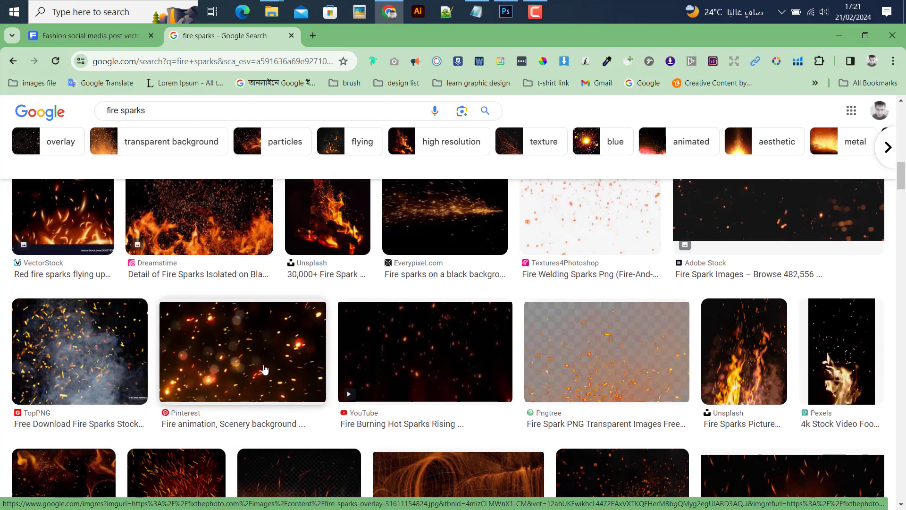
left_click(235, 349)
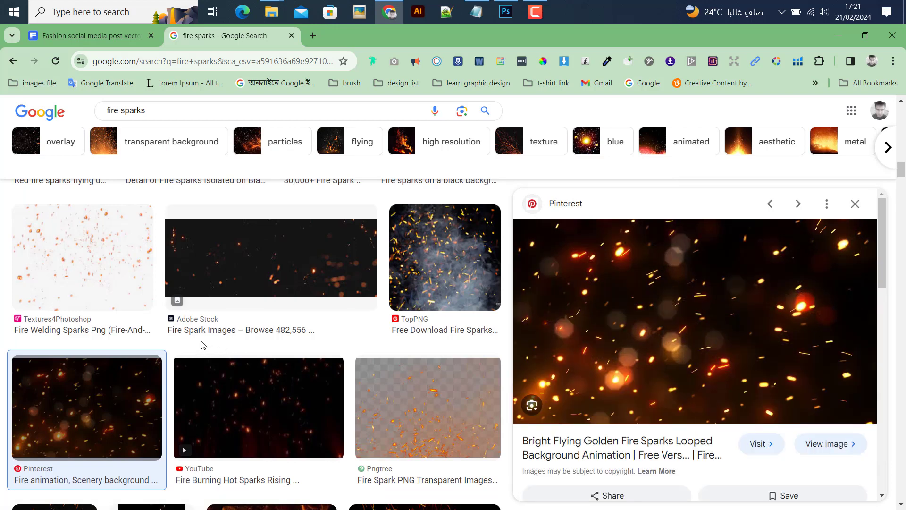
Copy the previewed Pinterest sparks image, switch to Photoshop and paste it into the post above the Title group
right_click(721, 299)
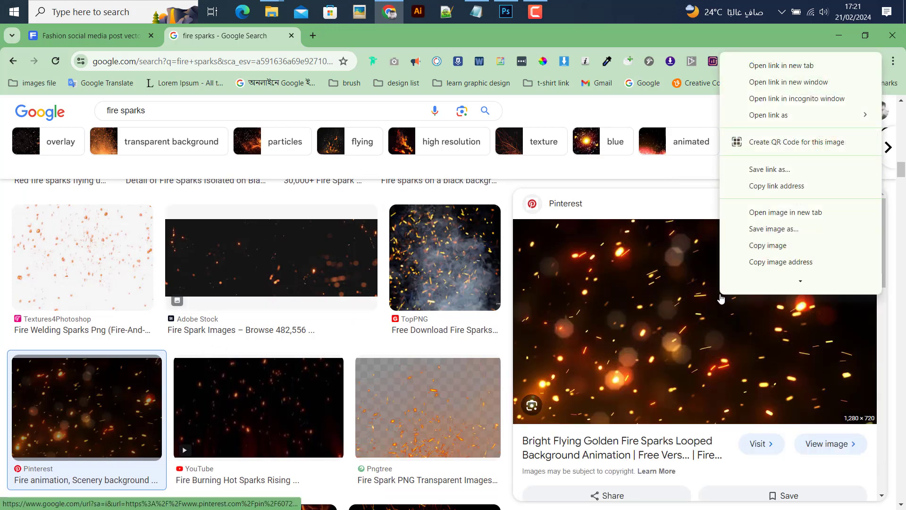
left_click(760, 245)
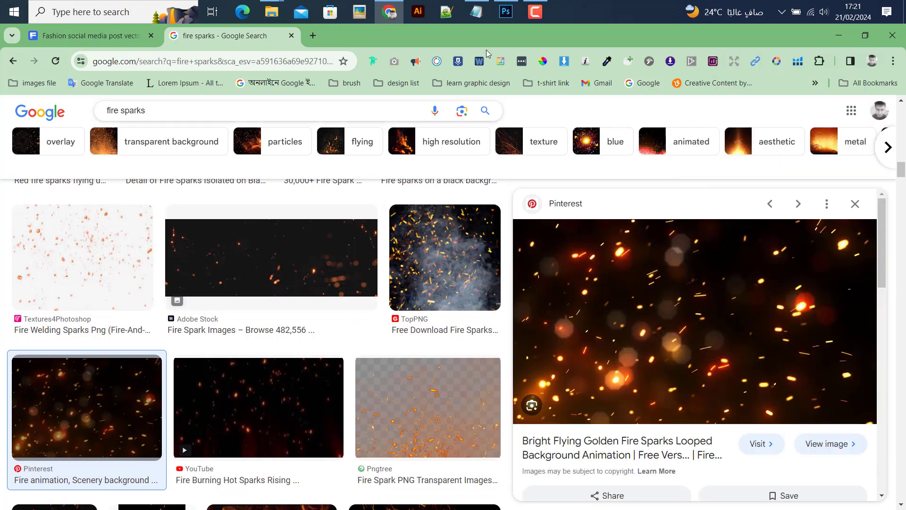
left_click(506, 11)
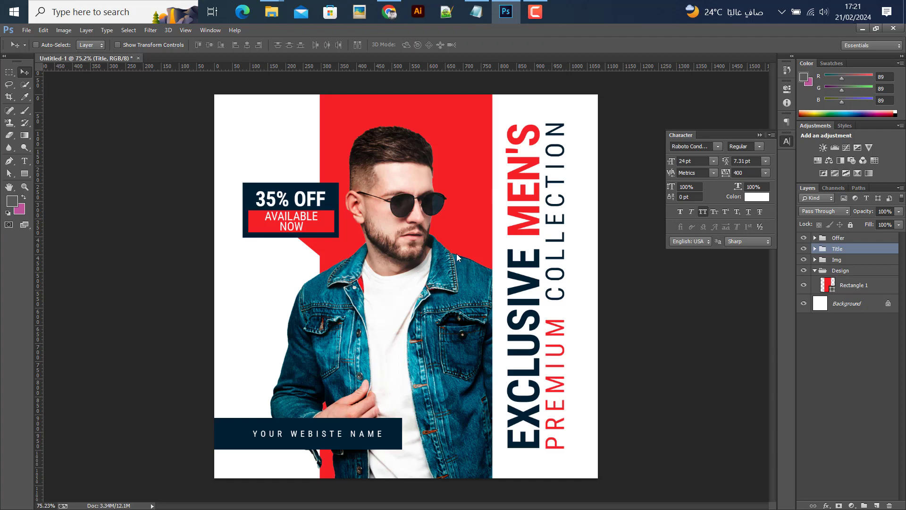
key("ctrl+v")
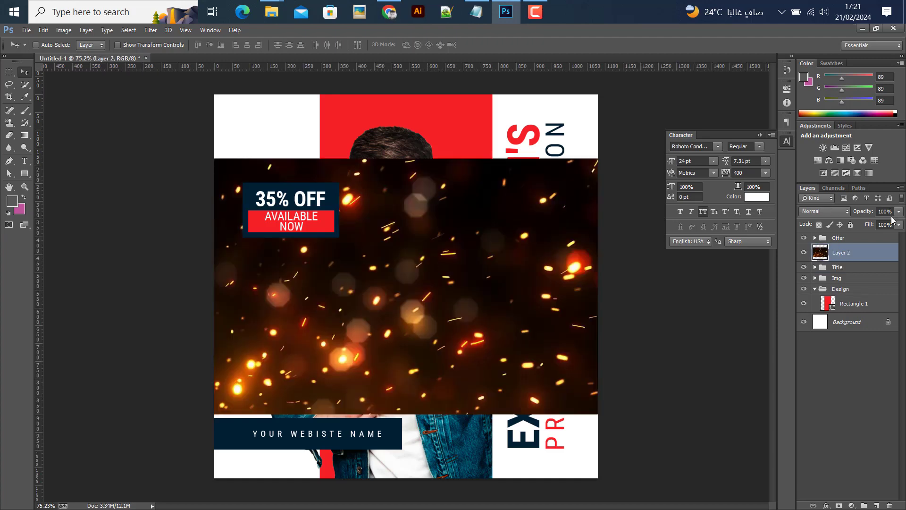
Convert the pasted sparks layer to a smart object and enlarge it to about 154% so it covers the whole canvas
right_click(871, 251)
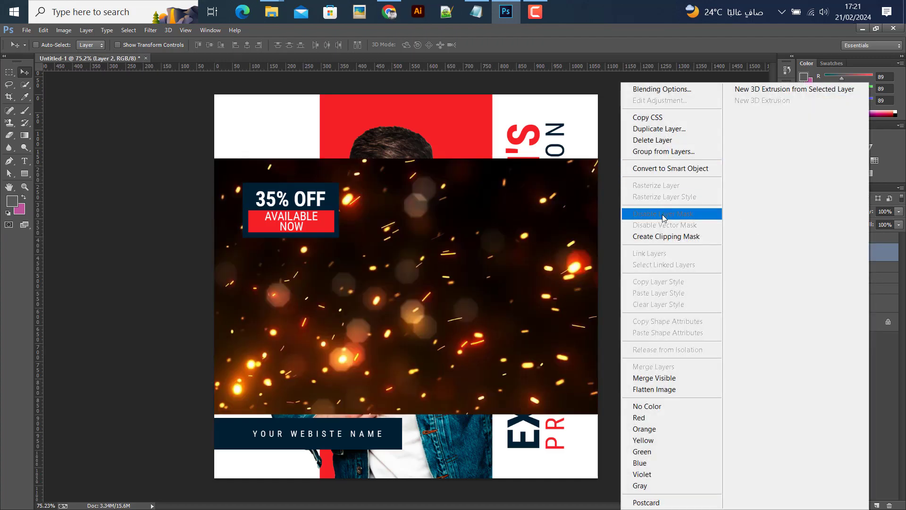
left_click(663, 169)
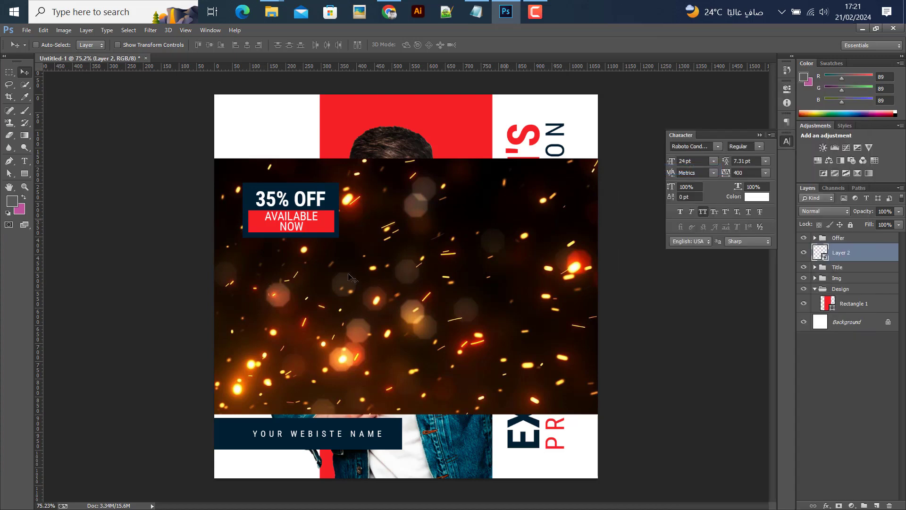
scroll(349, 279, "down", 2)
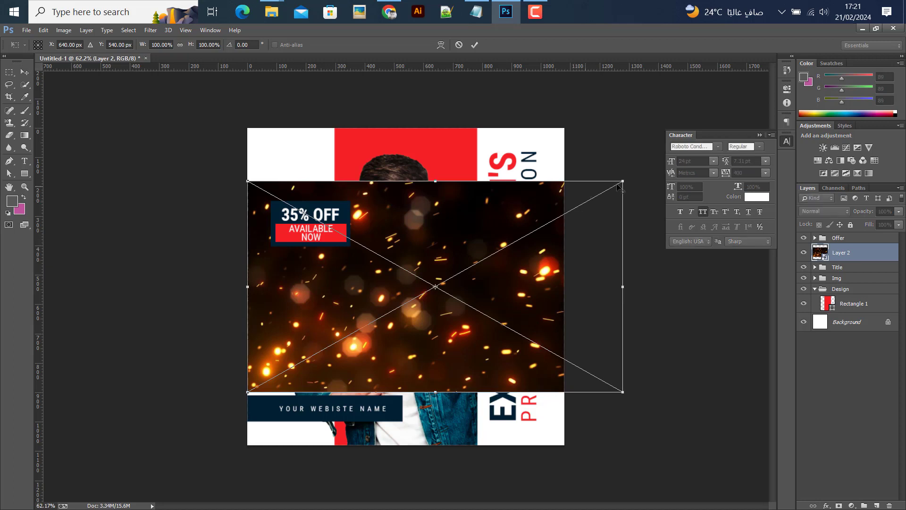
left_click_drag(618, 183, 705, 135)
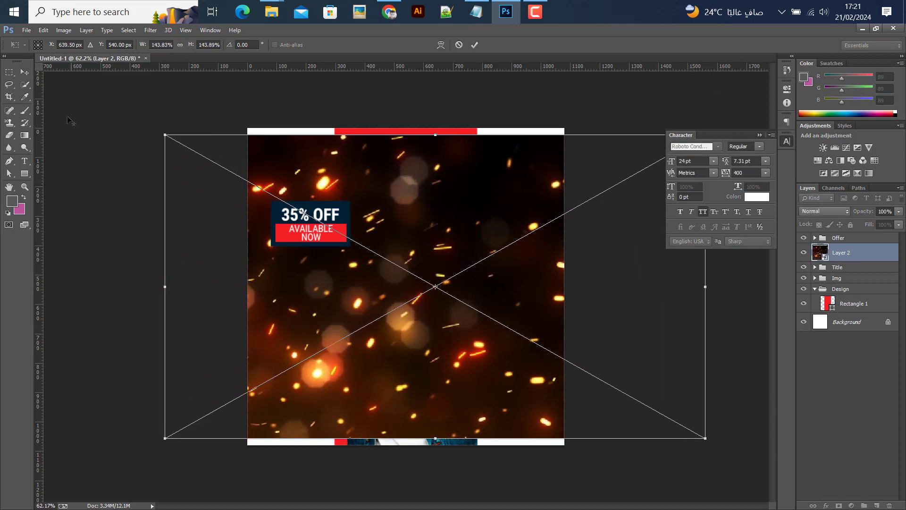
left_click_drag(161, 128, 135, 102)
left_click(475, 45)
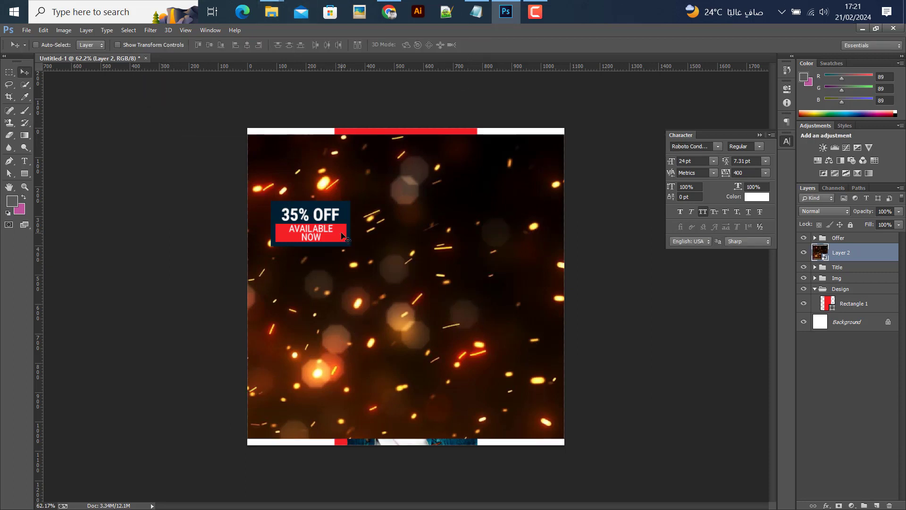
key("ctrl+t")
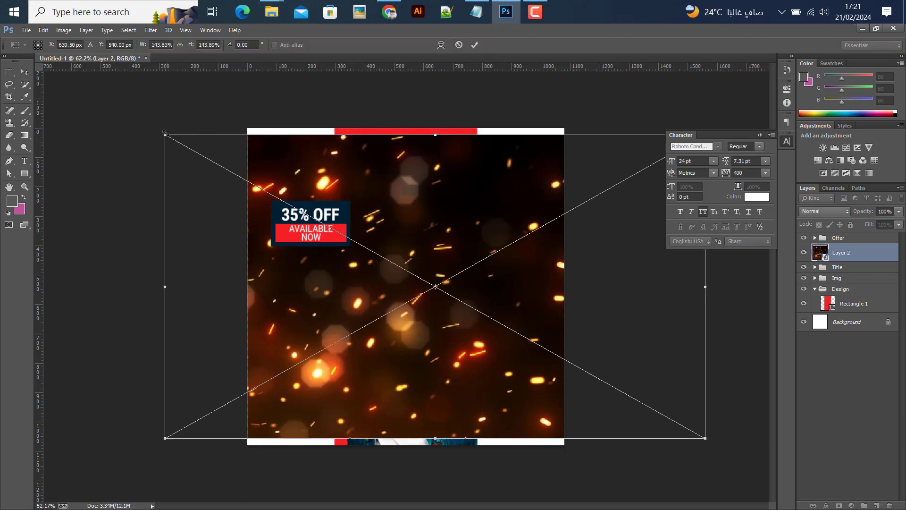
left_click_drag(162, 132, 194, 111)
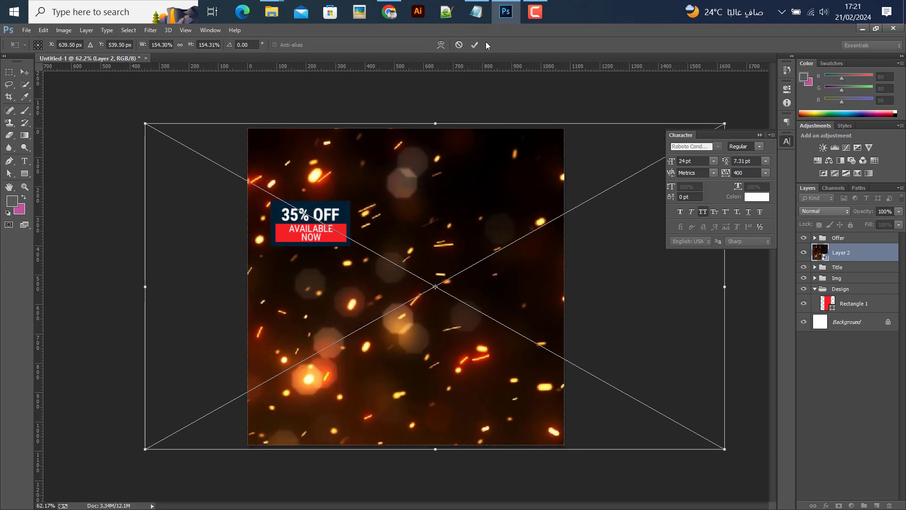
key("Return")
Rasterize the enlarged sparks layer
right_click(813, 259)
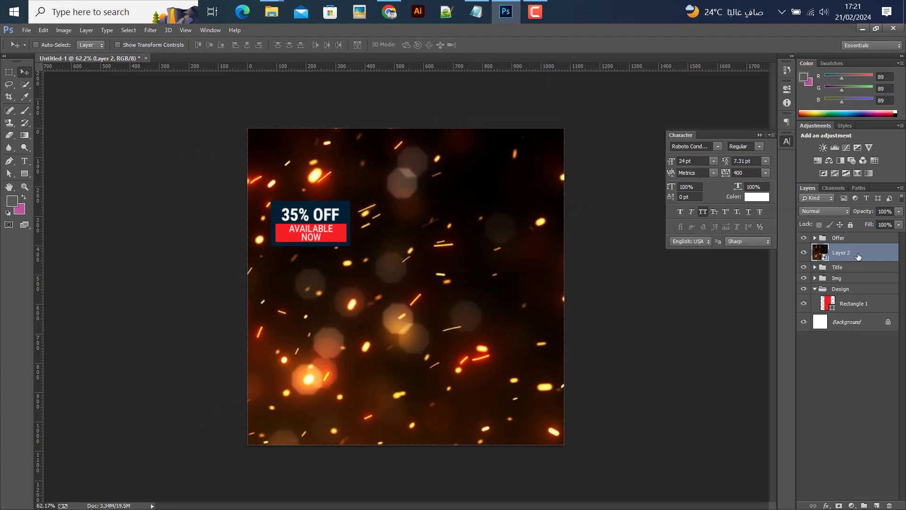
right_click(814, 259)
left_click(656, 206)
Compare blend modes such as Multiply, Linear Burn and Soft Light on the sparks layer, settle on Screen, and shift the layer to the right
left_click(821, 211)
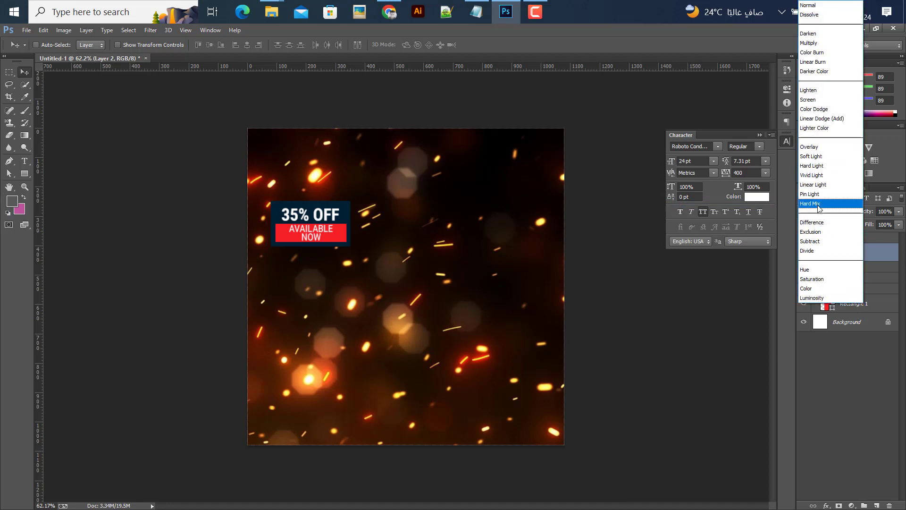
left_click(825, 36)
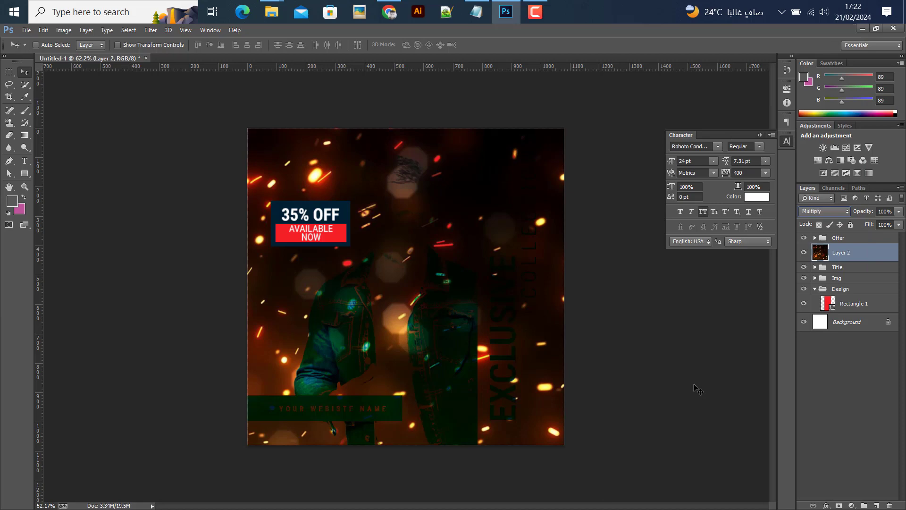
key("shift+plus")
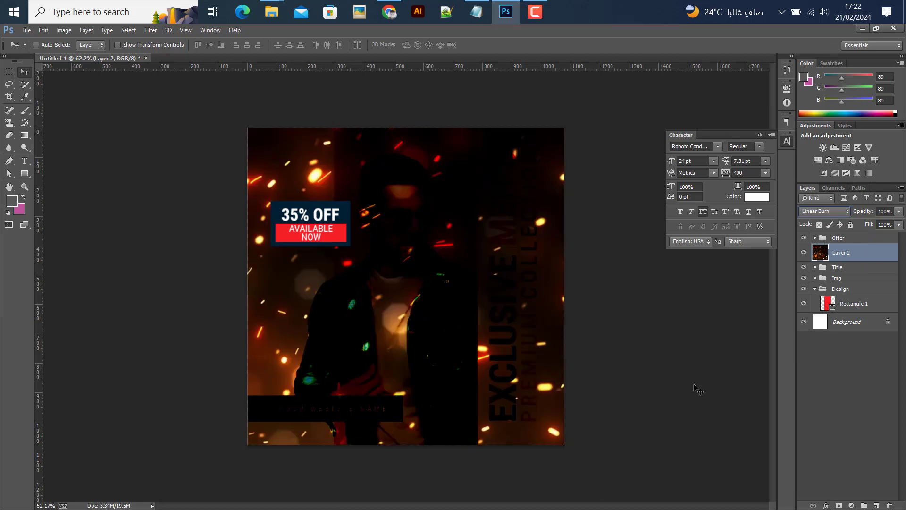
key("shift+plus")
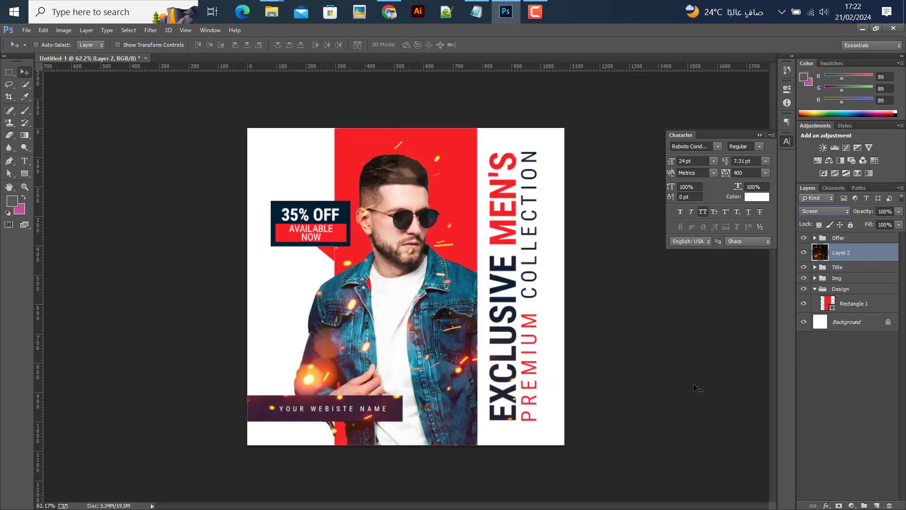
key("shift+minus")
key("shift+plus")
key("shift+plus")
key("shift+plus")
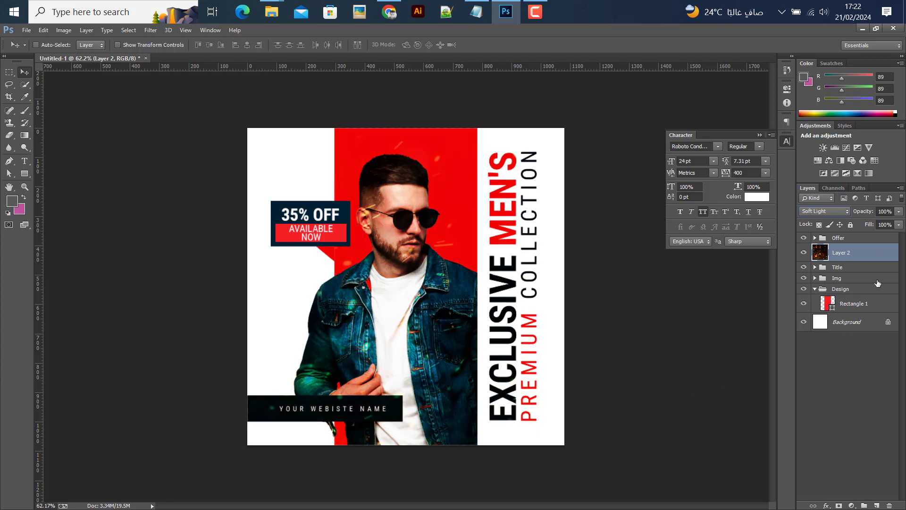
key("shift+minus")
key("shift+minus")
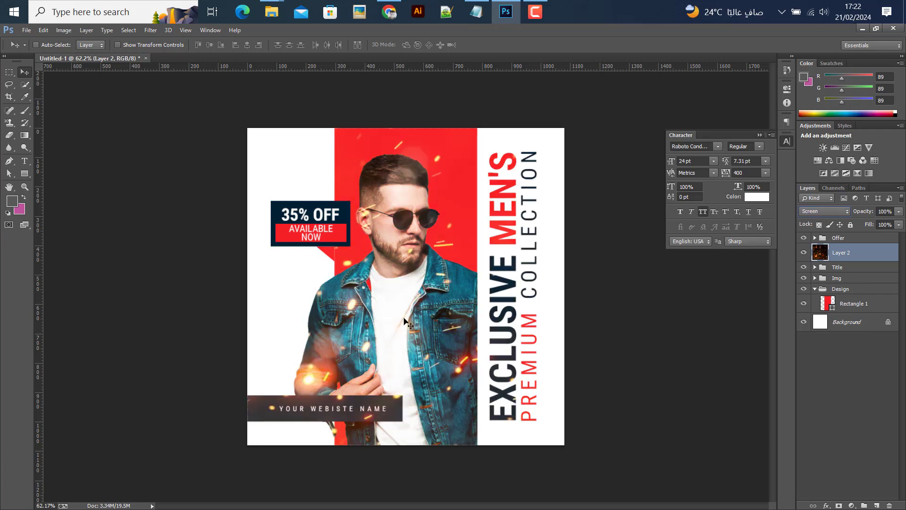
left_click_drag(404, 318, 492, 318)
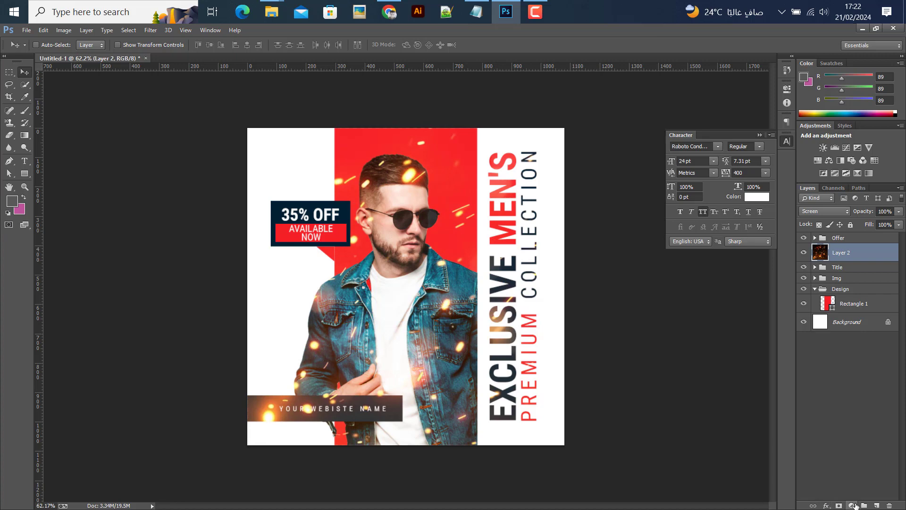
Add a layer mask to the sparks layer and brush black over the man's hair, face and neck to hide the sparks there
left_click(840, 505)
key("d")
left_click(24, 110)
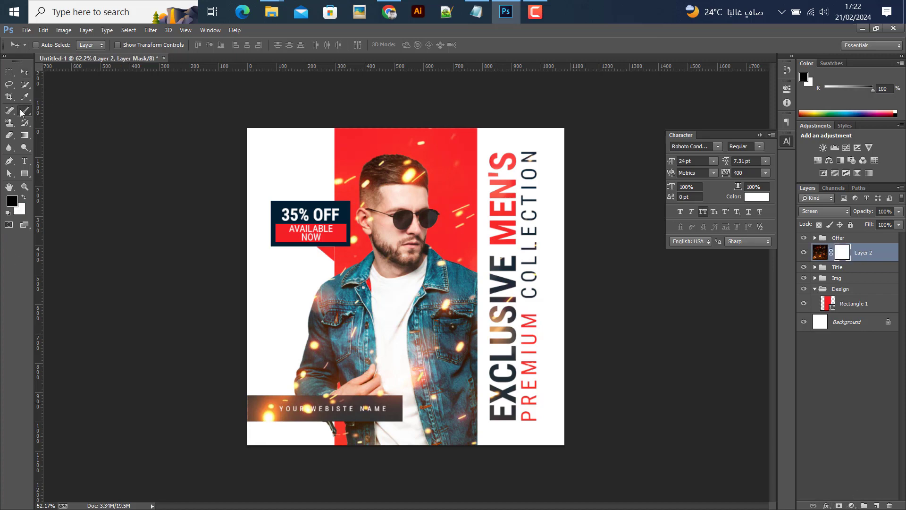
scroll(372, 179, "up", 5)
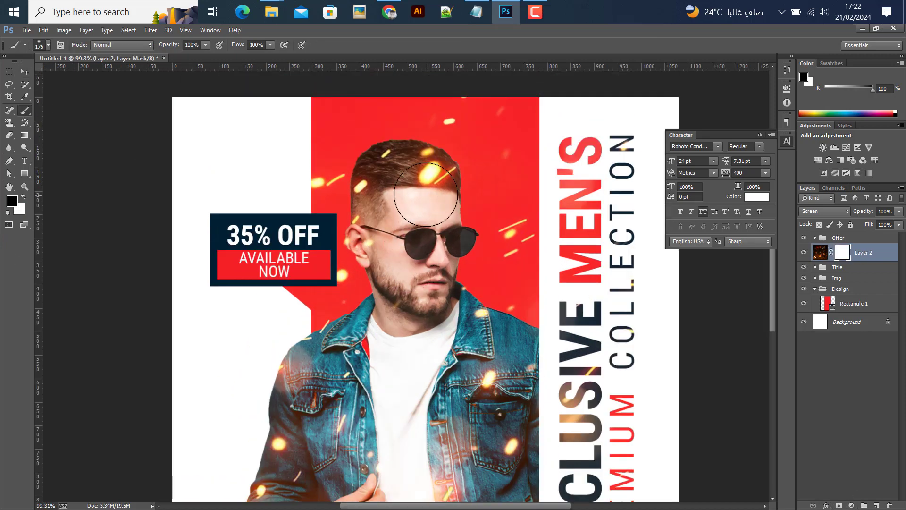
mouse_move(438, 187)
left_mouse_down()
mouse_move(415, 155)
mouse_move(373, 189)
mouse_move(387, 253)
mouse_move(382, 210)
mouse_move(373, 227)
mouse_move(390, 260)
mouse_move(458, 302)
mouse_move(465, 326)
mouse_move(429, 355)
left_mouse_up()
key("ctrl+0")
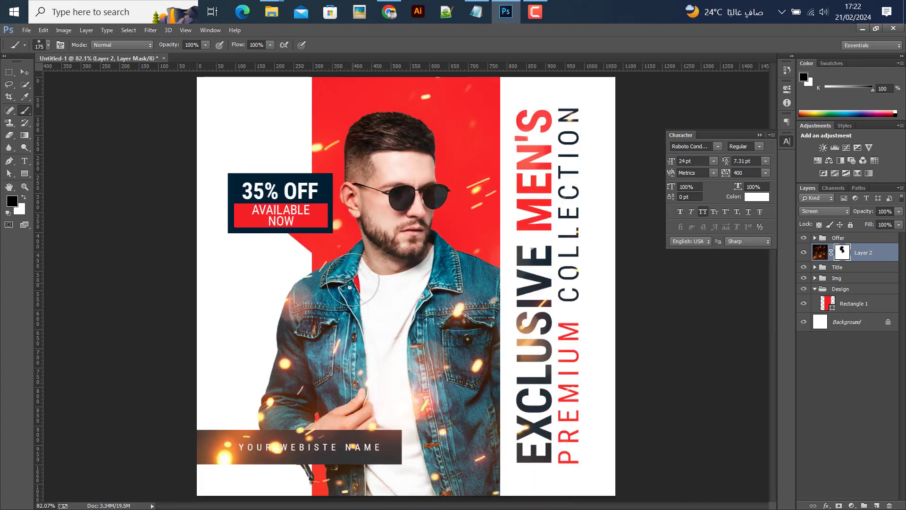
Brush black on the sparks mask across the man's white shirt and the front of his jacket to reduce the sparks there
scroll(406, 235, "down", 1)
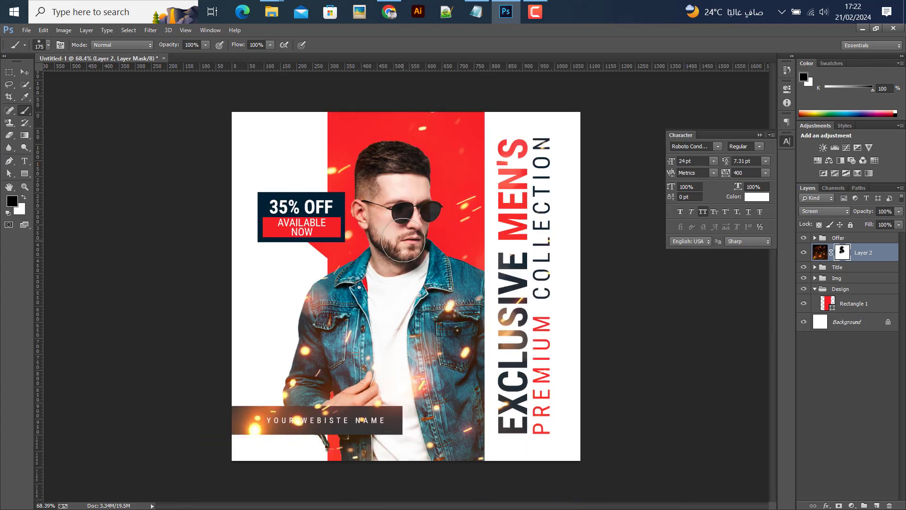
mouse_move(427, 361)
left_mouse_down()
mouse_move(420, 300)
mouse_move(455, 307)
mouse_move(413, 352)
mouse_move(411, 387)
mouse_move(386, 395)
mouse_move(360, 363)
left_mouse_up()
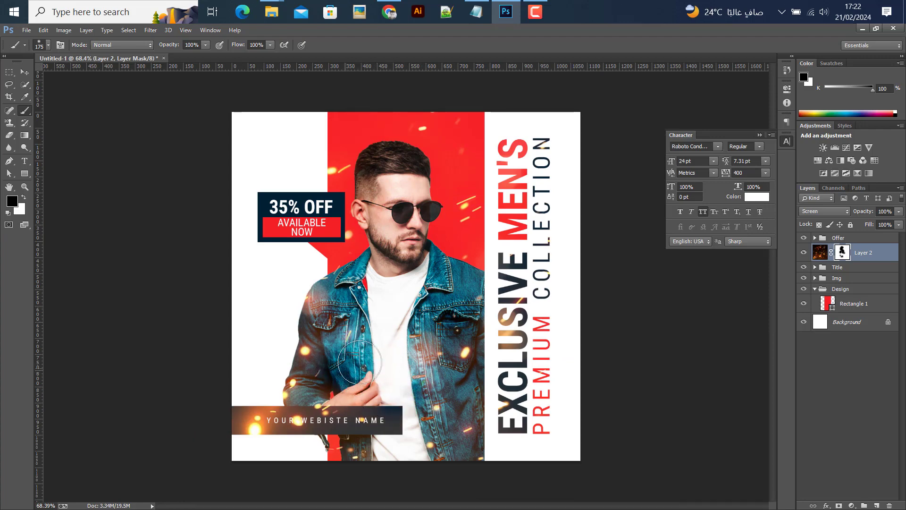
left_click(29, 71)
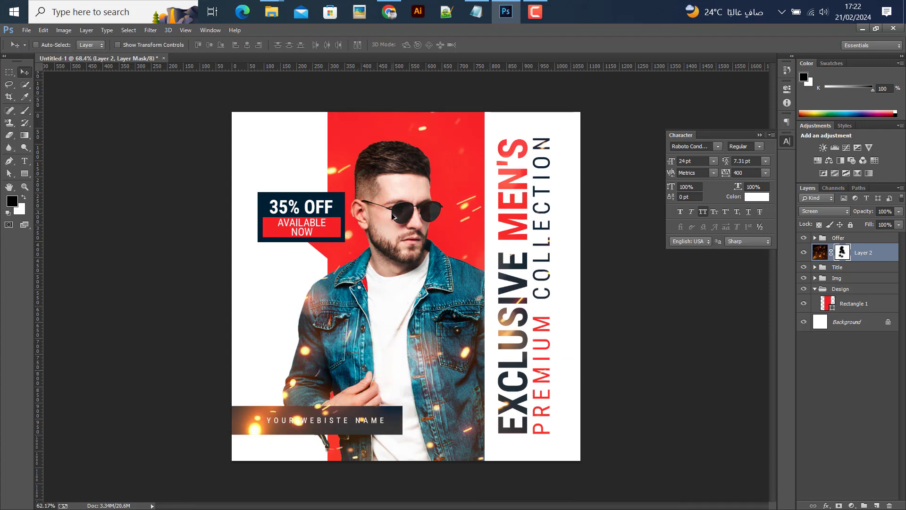
scroll(393, 215, "down", 1)
scroll(357, 206, "up", 2)
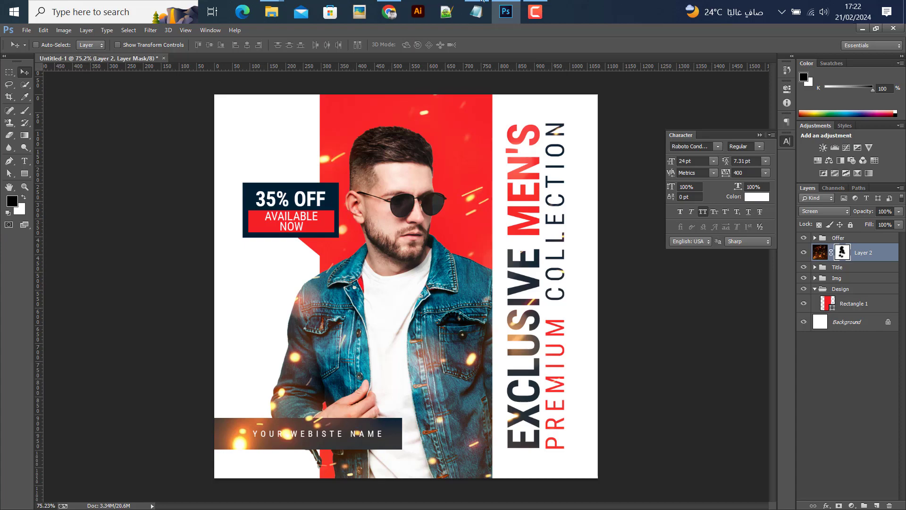
left_click(389, 12)
scroll(230, 197, "up", 2)
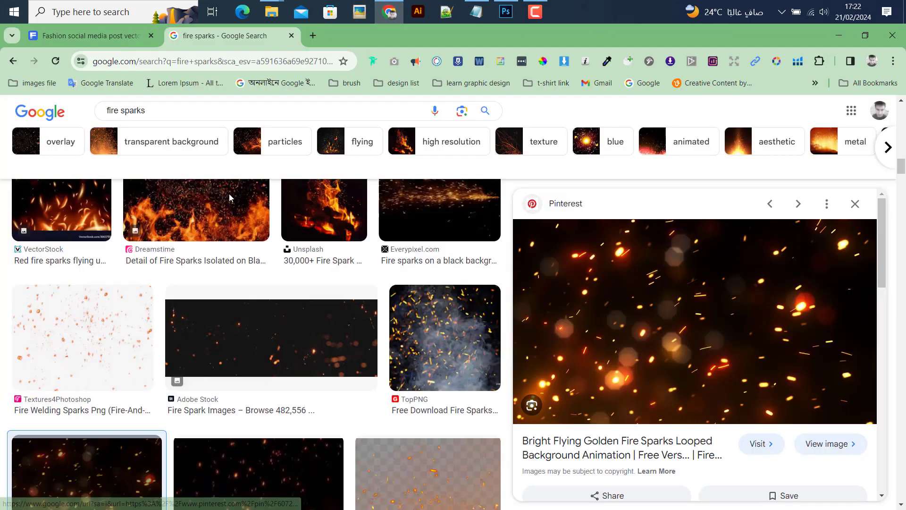
scroll(229, 197, "down", 5)
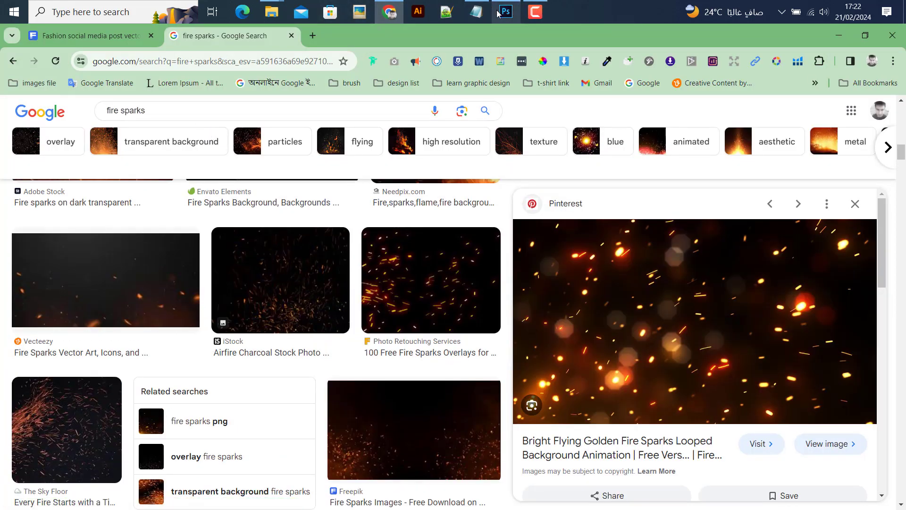
left_click(498, 13)
Place paper-texture.jpg in the post and enlarge it to about 107.5% so it covers the whole canvas
left_click(22, 30)
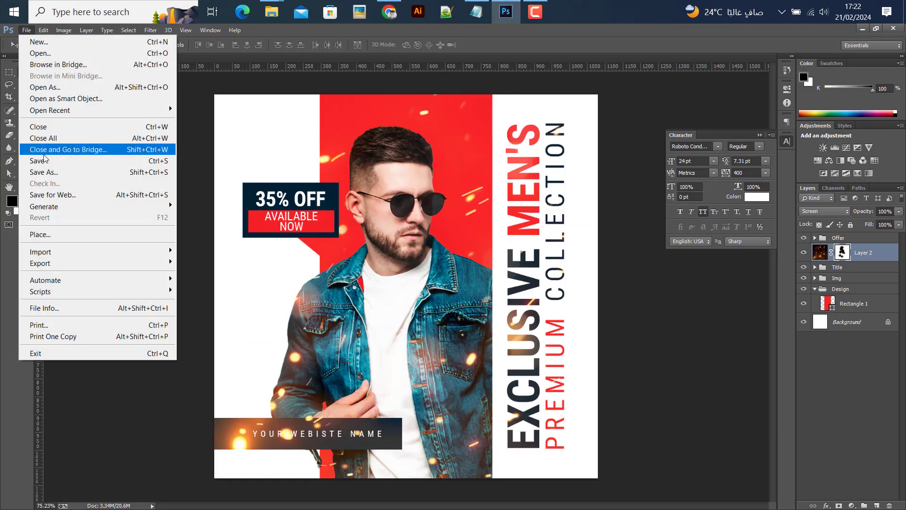
left_click(111, 233)
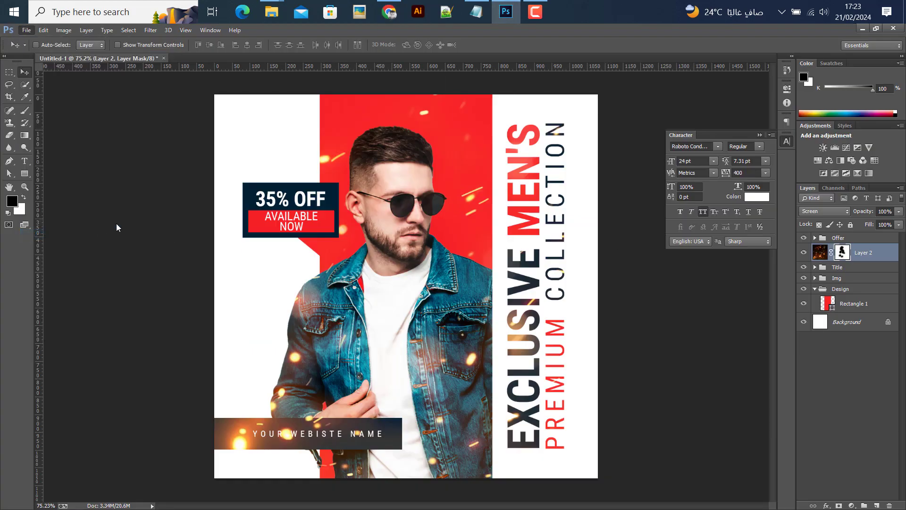
left_click(273, 115)
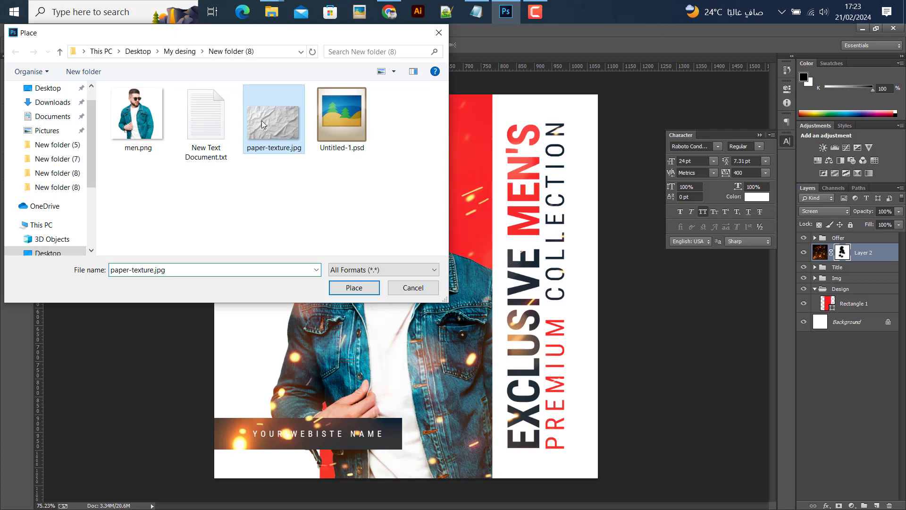
left_click(347, 289)
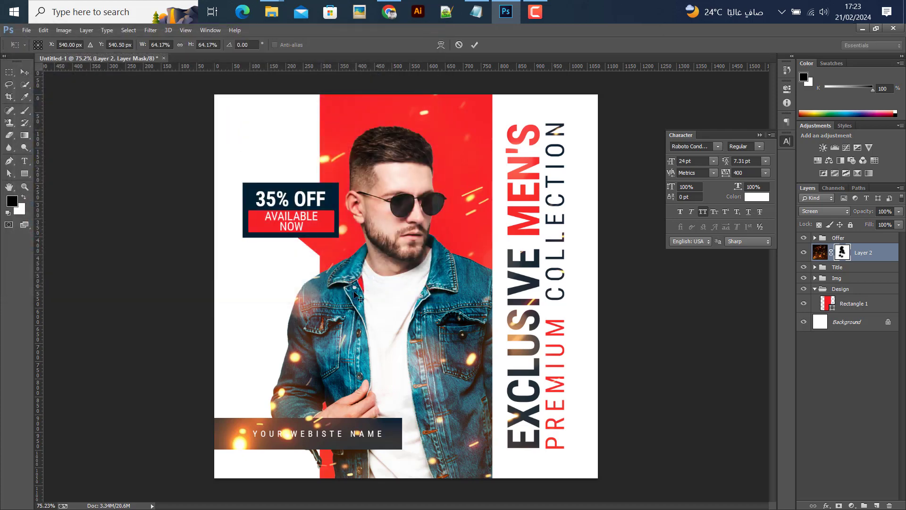
key("ctrl+minus")
key("ctrl+minus")
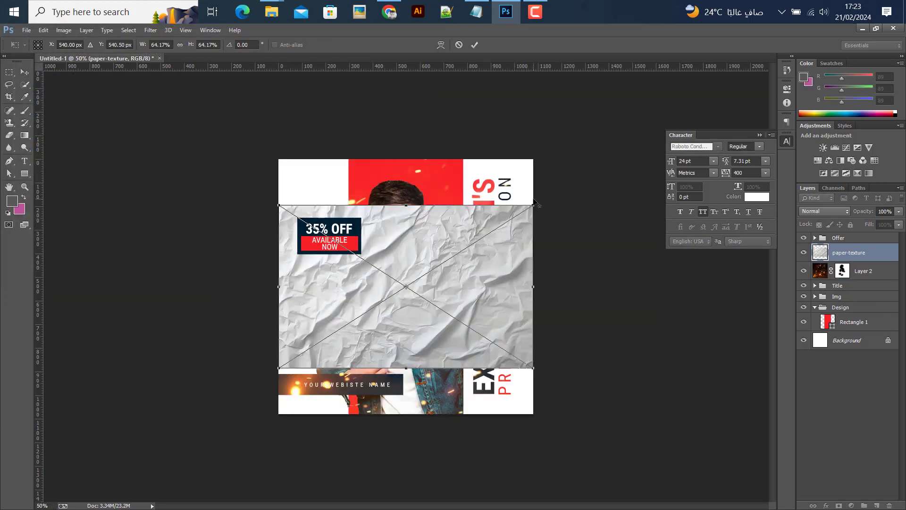
left_click_drag(535, 201, 619, 150)
key("Return")
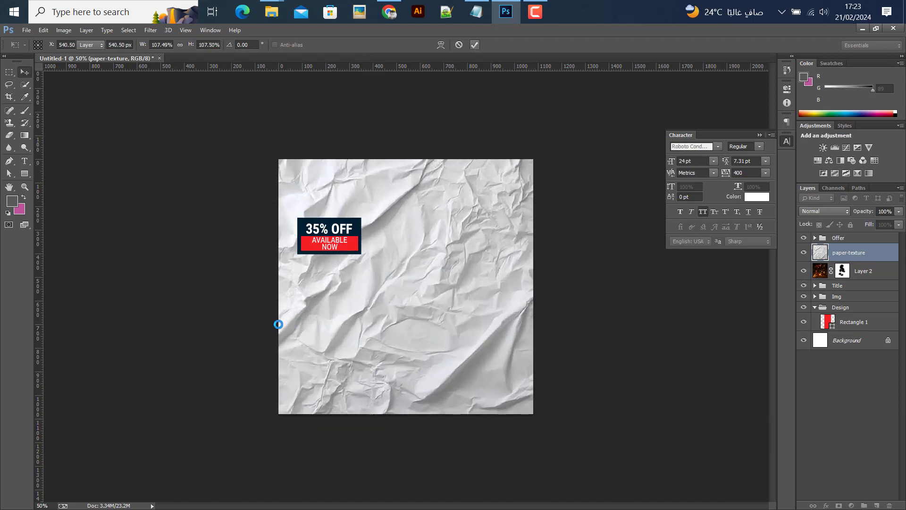
Move the paper-texture and sparks layers above the Offer group and leave only paper-texture selected
left_click(871, 273, "shift")
left_click_drag(871, 273, 847, 233)
left_click(848, 244)
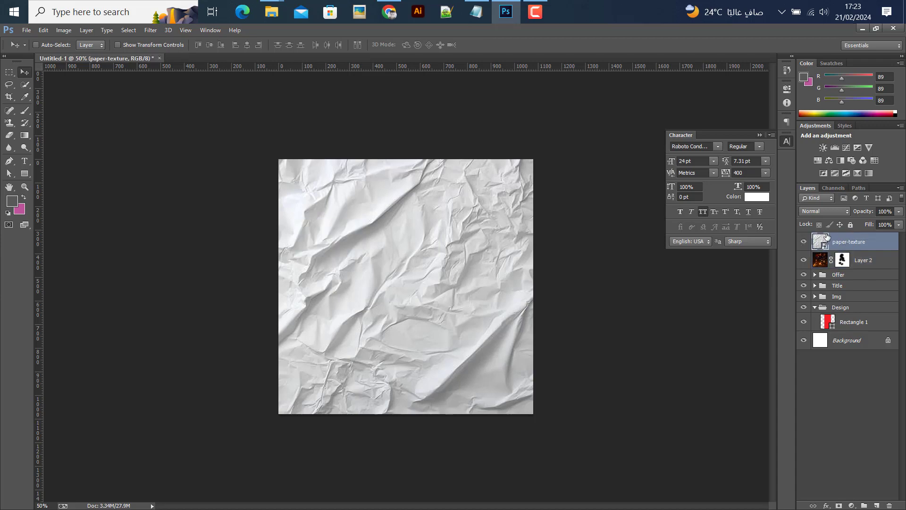
Set the paper-texture layer's blend mode to Linear Burn and reduce its fill to 27%
left_click(811, 211)
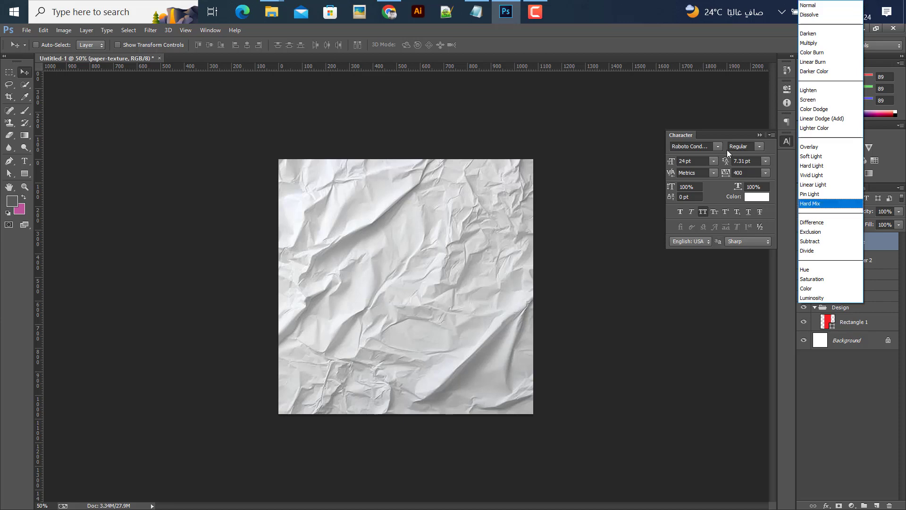
left_click(808, 42)
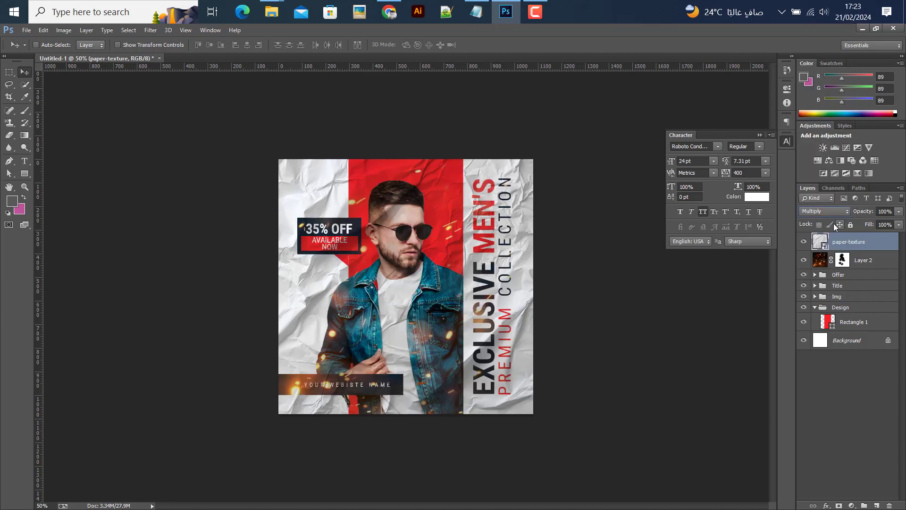
left_click(823, 214)
left_click(817, 66)
left_click(899, 225)
left_click_drag(864, 240, 859, 242)
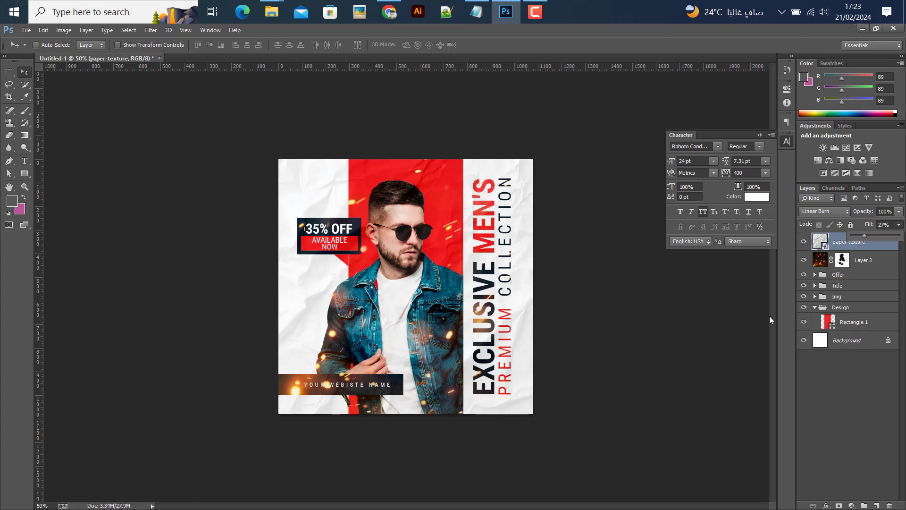
Add a layer mask to paper-texture and brush black over the man's face, neck and upper shirt to hide the creases there
scroll(406, 327, "up", 3)
key("alt")
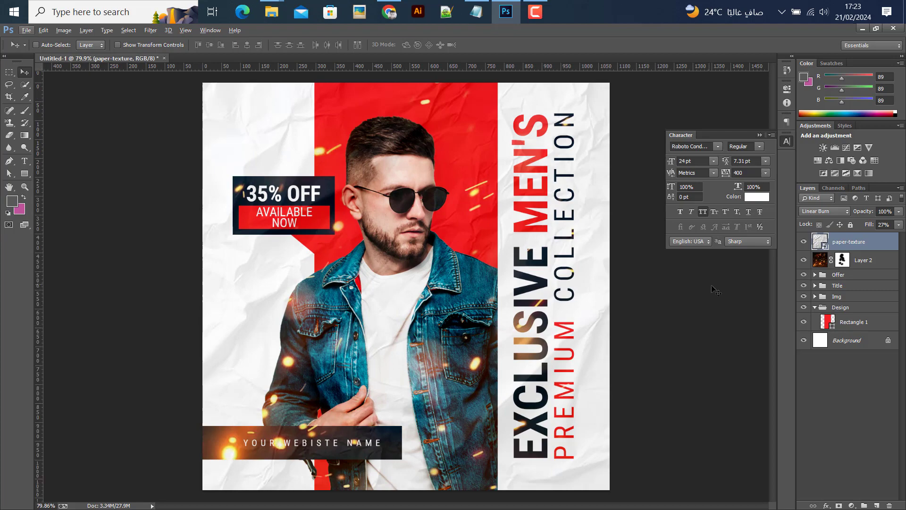
left_click(843, 505)
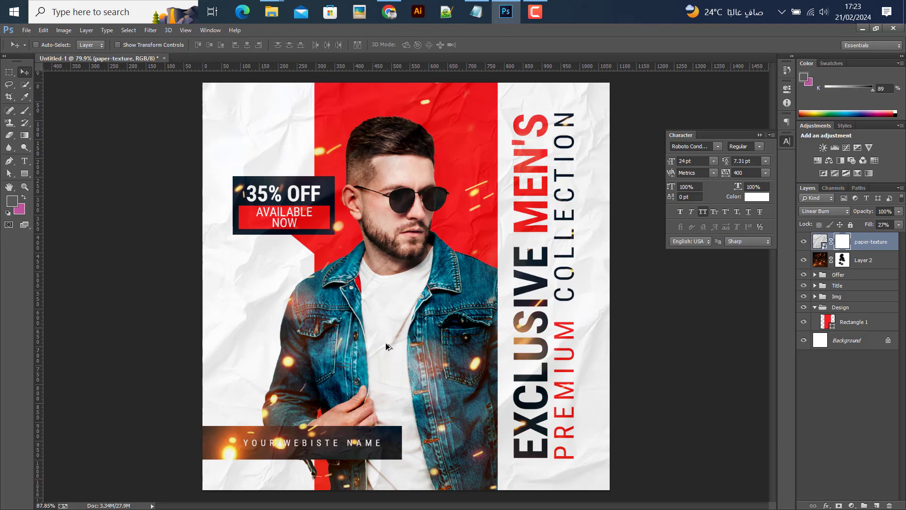
scroll(389, 344, "up", 3)
scroll(387, 344, "up", 3)
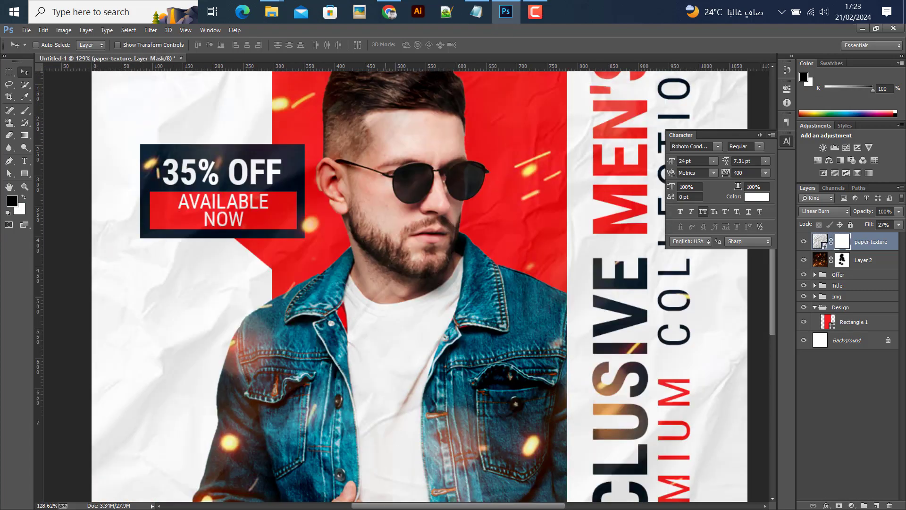
left_click(24, 111)
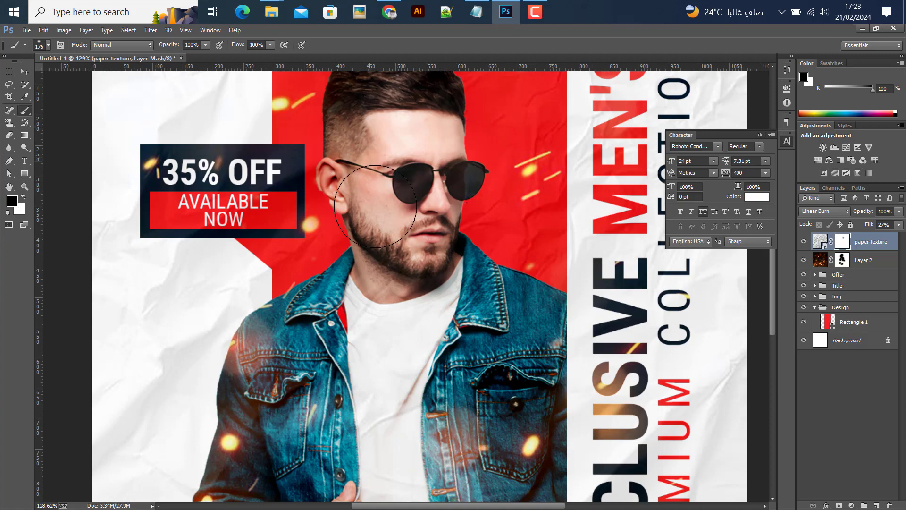
mouse_move(375, 206)
left_mouse_down()
mouse_move(386, 228)
mouse_move(387, 294)
mouse_move(414, 344)
mouse_move(389, 324)
left_mouse_up()
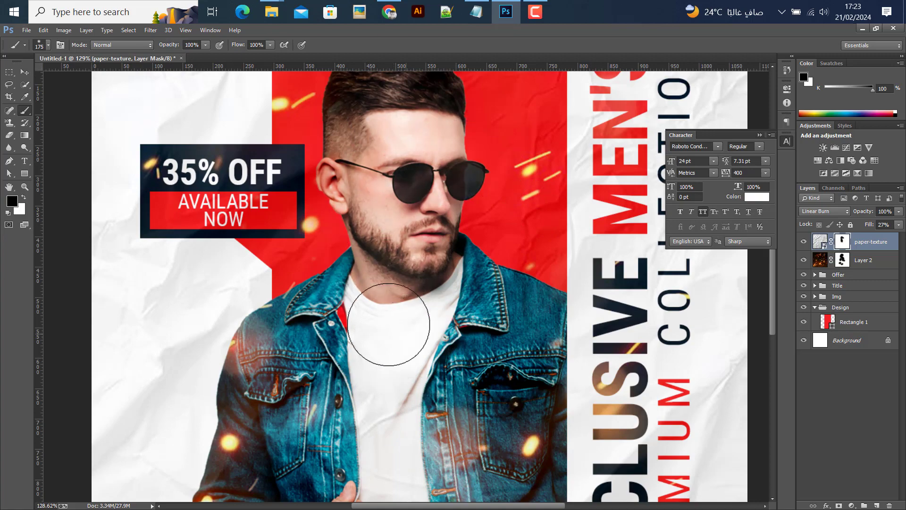
scroll(394, 255, "down", 4)
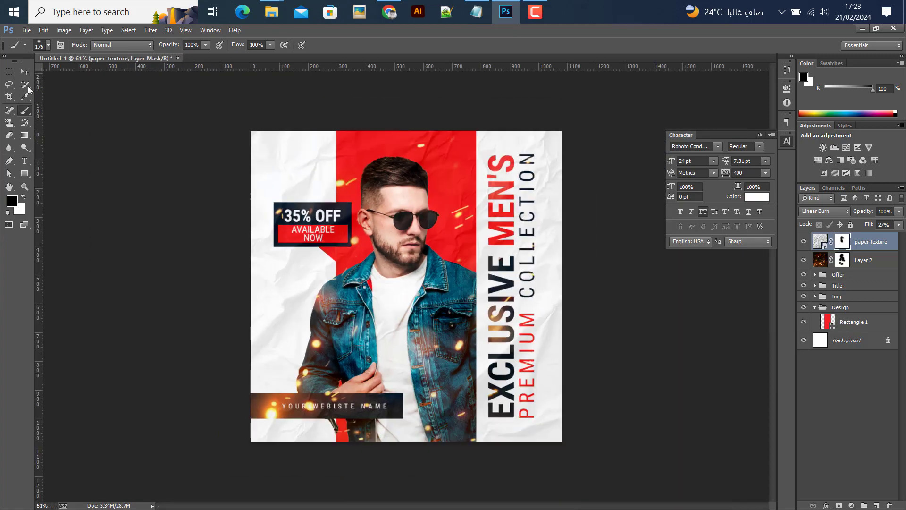
left_click(25, 72)
scroll(470, 283, "down", 1)
scroll(470, 286, "up", 3)
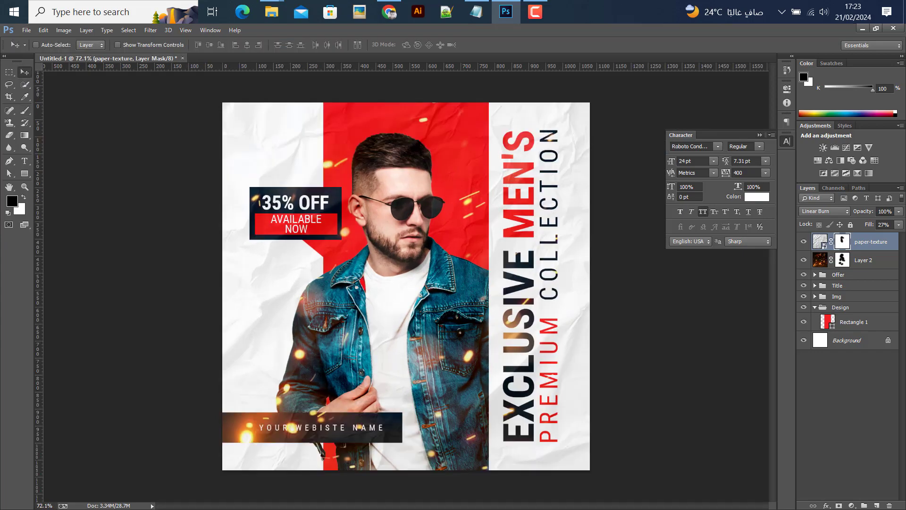
Switch to Chrome and search Google Images for "texture image"
left_click(391, 12)
scroll(443, 198, "up", 5)
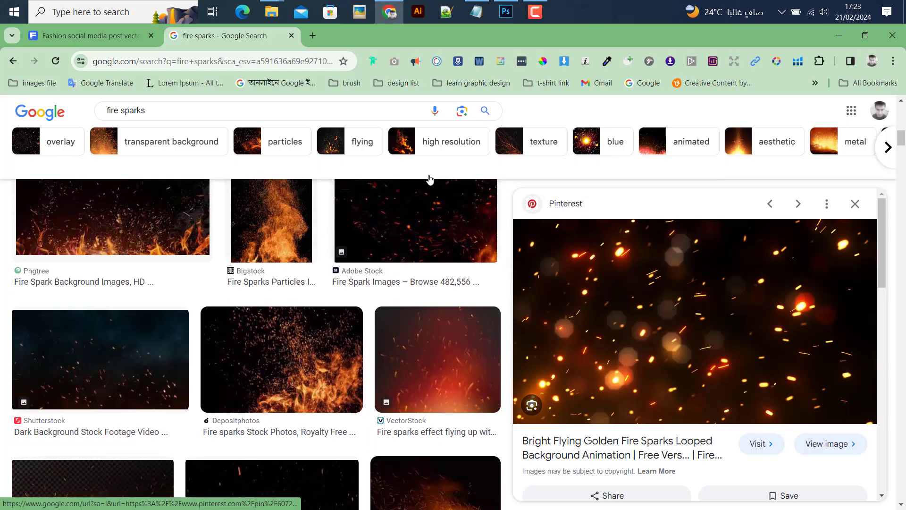
left_click_drag(147, 111, 49, 109)
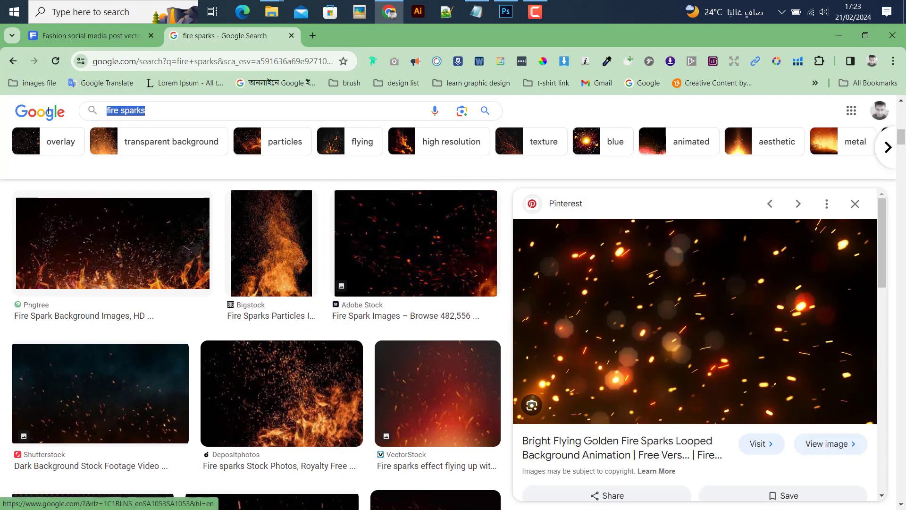
type("te")
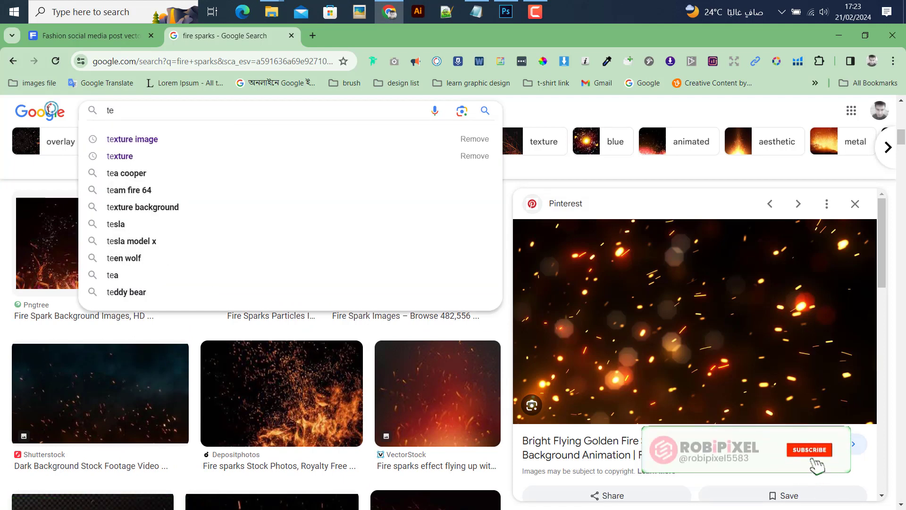
key("Down")
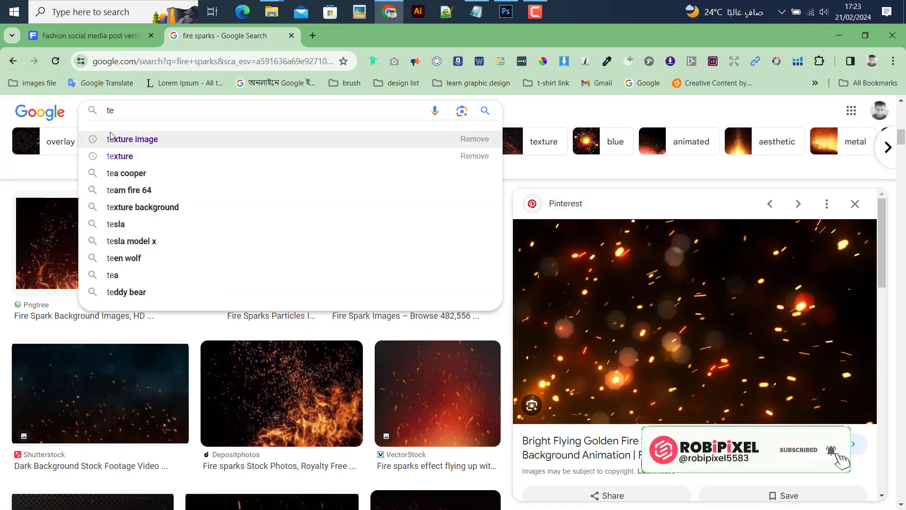
key("Return")
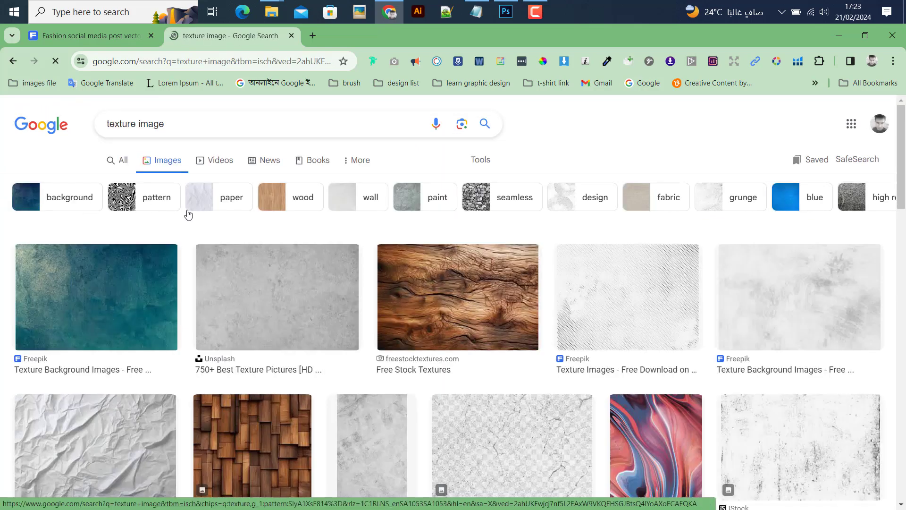
Open the Rawpixel cracked, speckled texture from the image results and copy the image
scroll(338, 381, "down", 5)
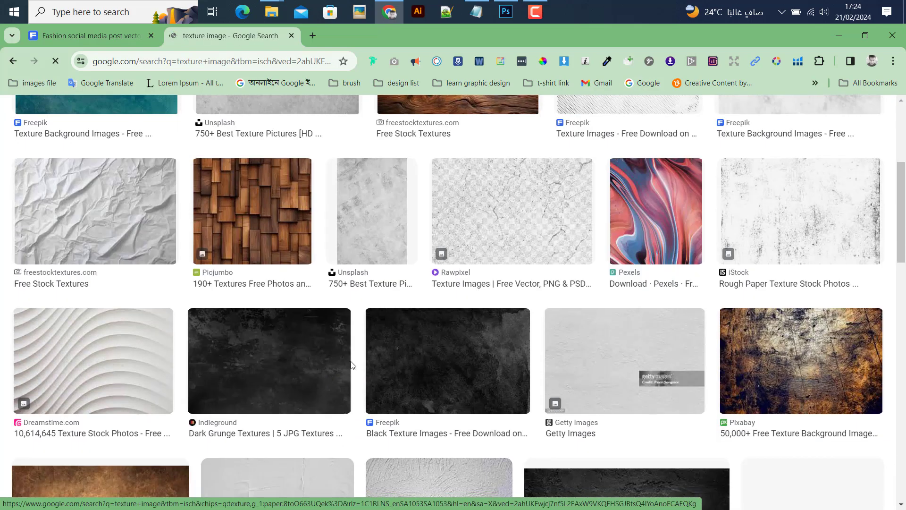
left_click(511, 227)
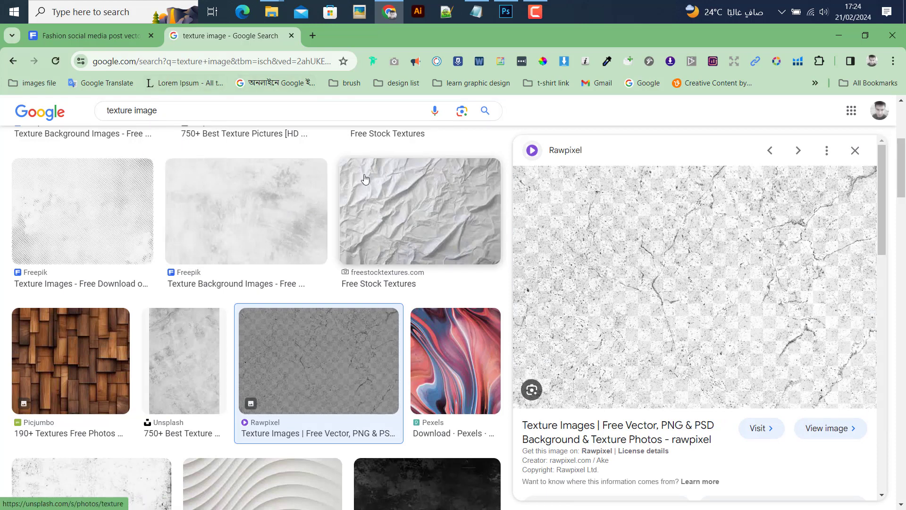
right_click(667, 246)
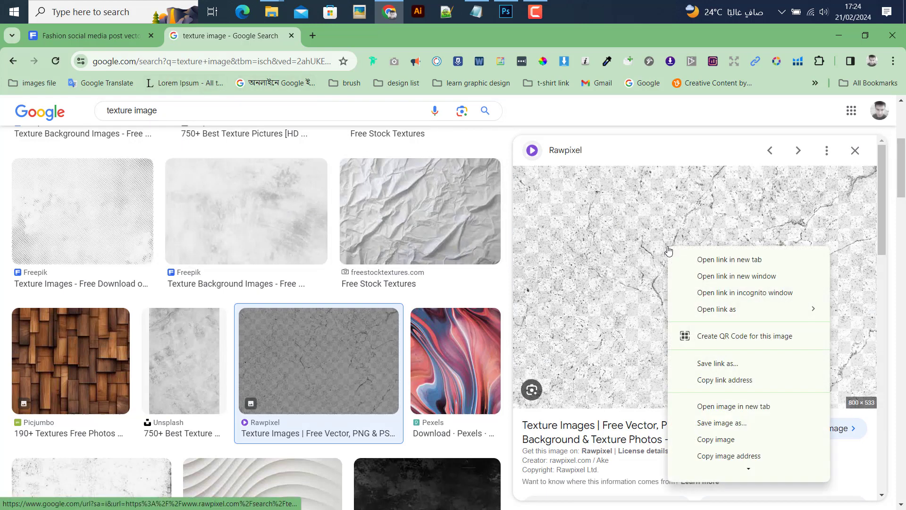
left_click(724, 440)
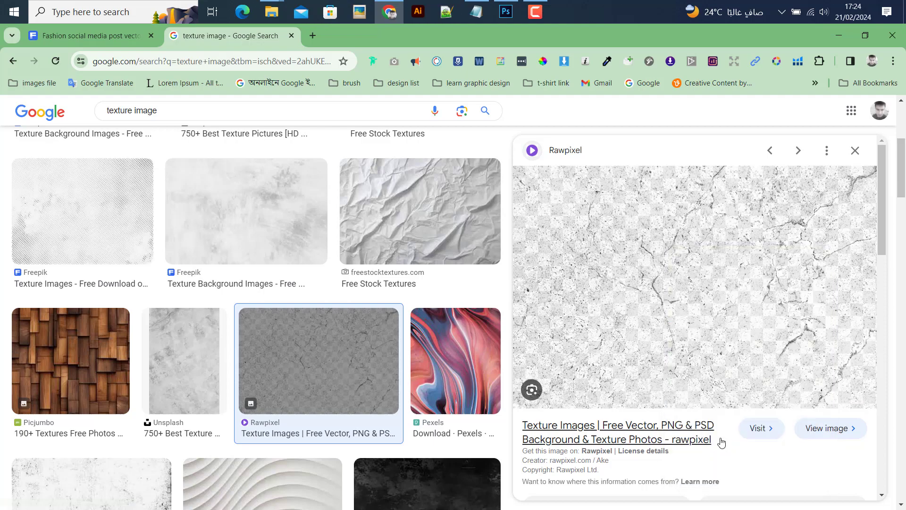
Switch to Photoshop, paste the cracked texture into the post and enlarge it to about 215.6% so it covers the whole canvas
left_click(506, 12)
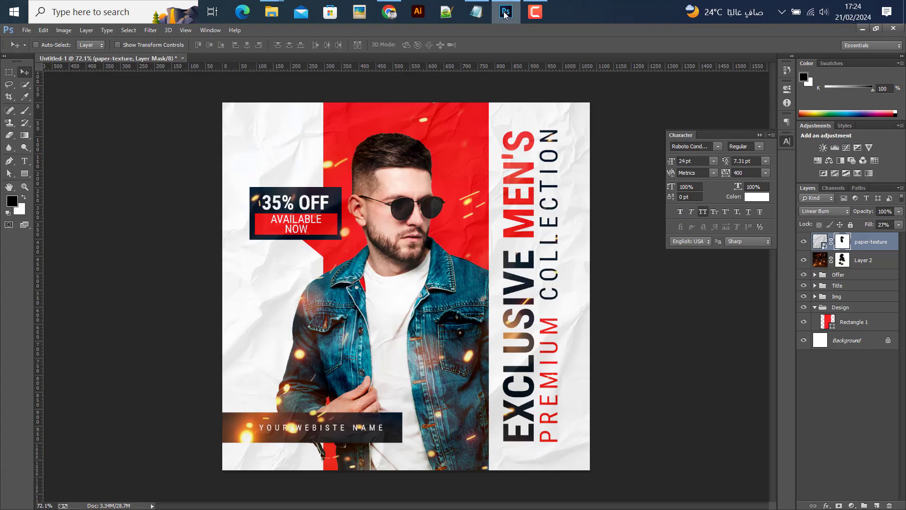
key("ctrl+v")
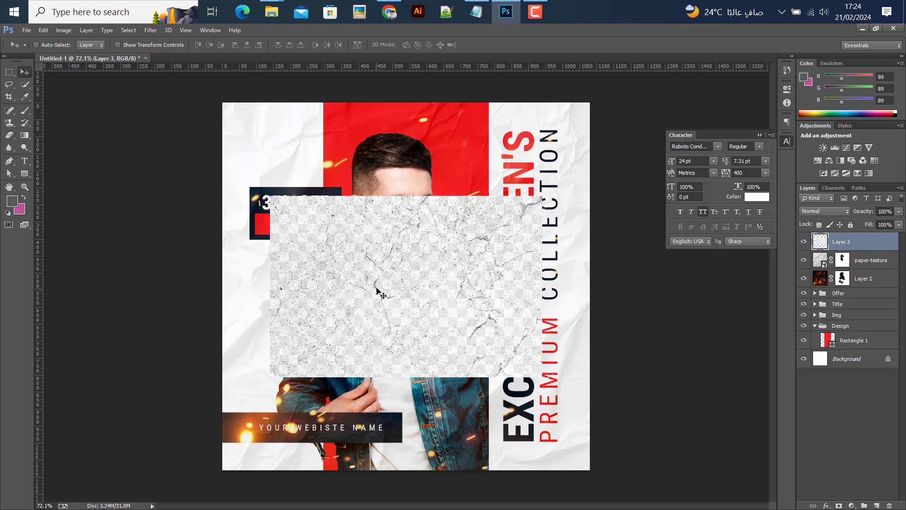
key("ctrl+t")
left_click_drag(542, 196, 699, 62)
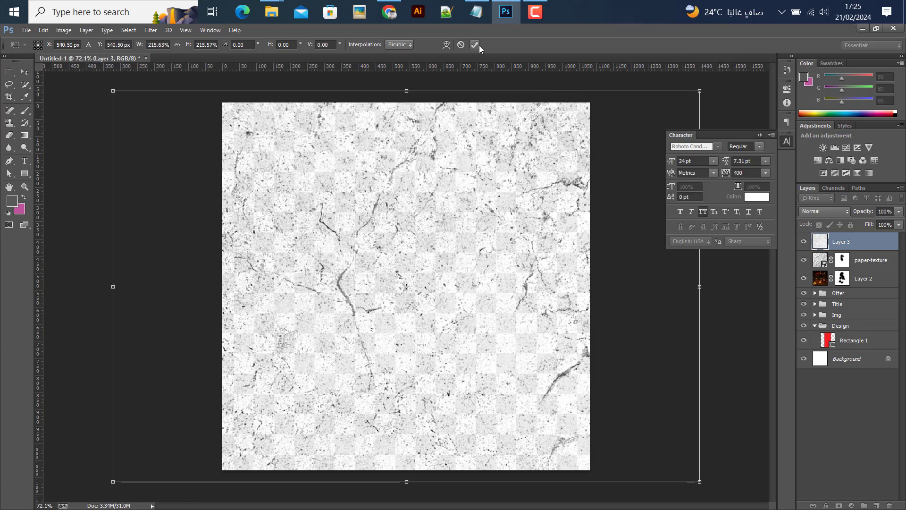
left_click(475, 44)
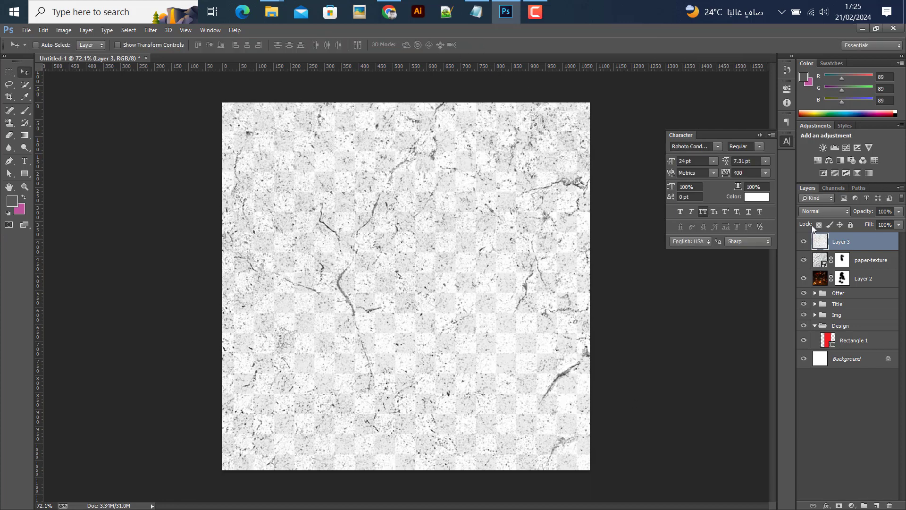
Set the cracked texture layer's blend mode to Multiply and its fill to 26%, and compare the post with and without it
left_click(825, 211)
left_click(817, 41)
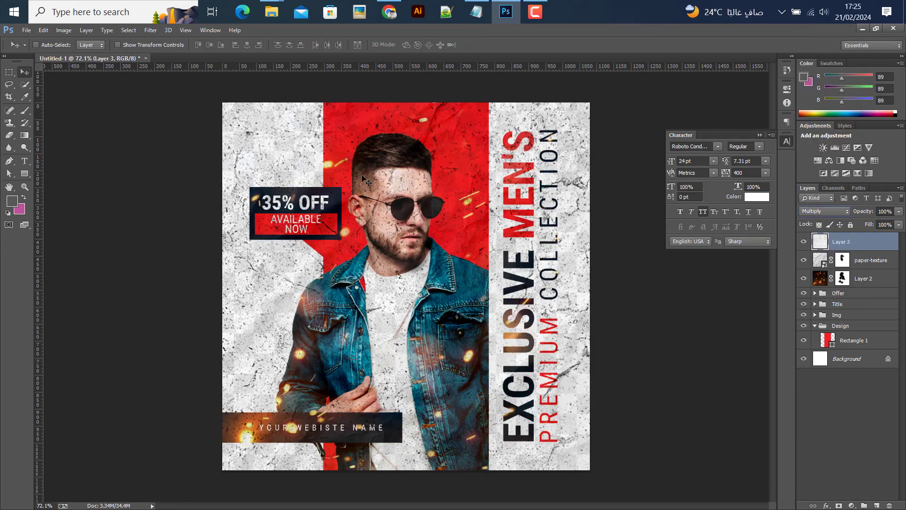
left_click(899, 227)
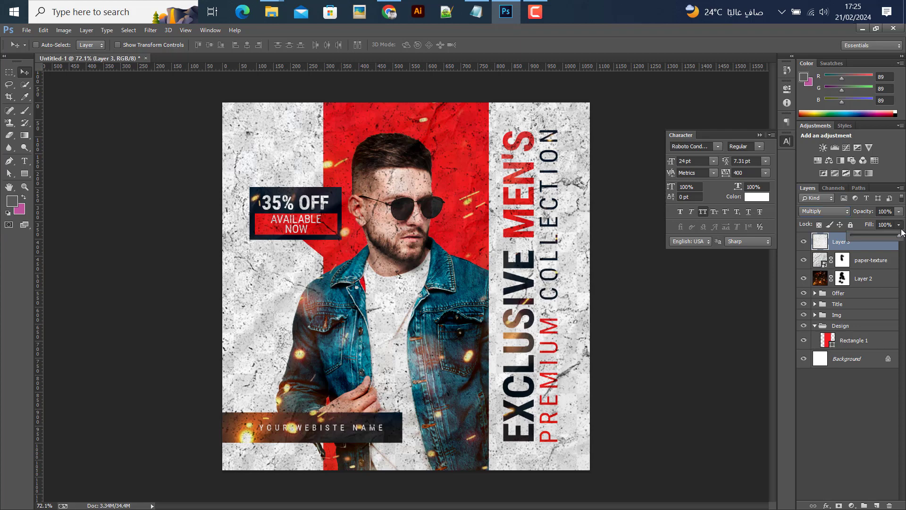
left_click_drag(869, 236, 865, 236)
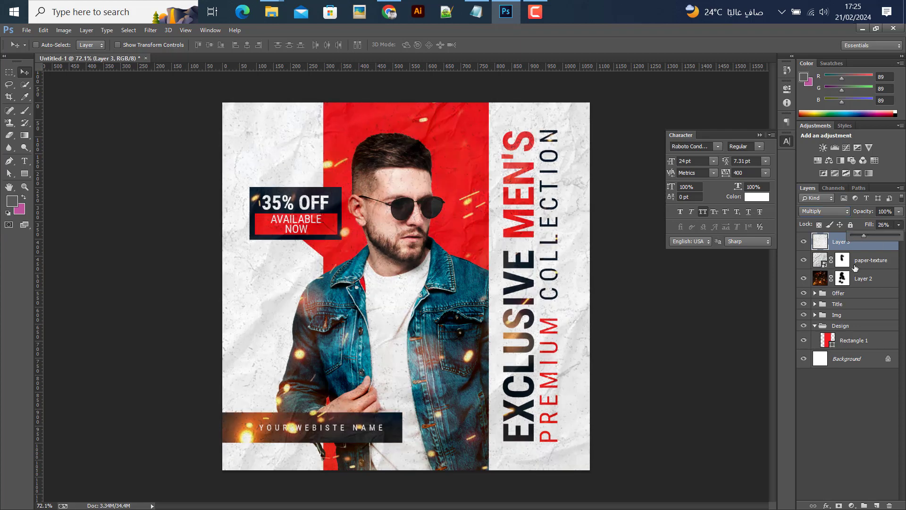
left_click(820, 252)
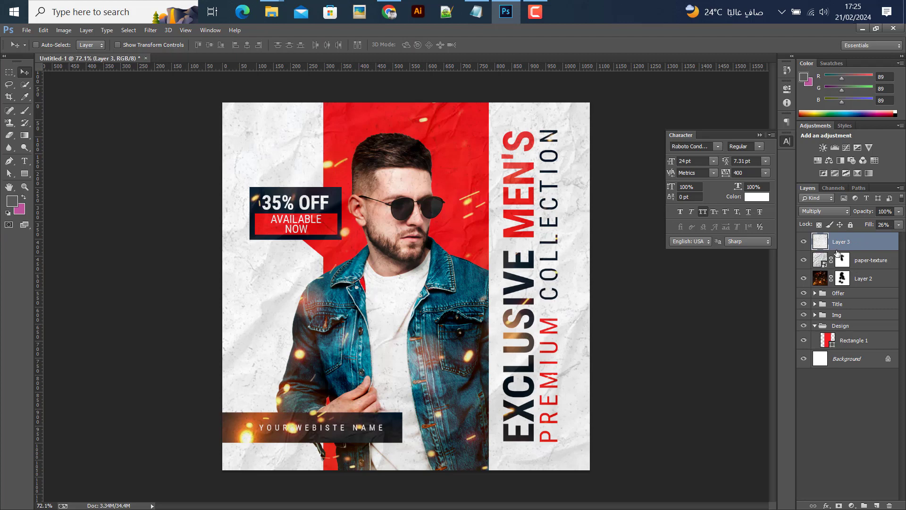
left_click(803, 245)
left_click(804, 244)
Move the cracked texture layer into the Design group above Rectangle 1 and check its effect by hiding and showing it
left_click_drag(852, 251, 859, 330)
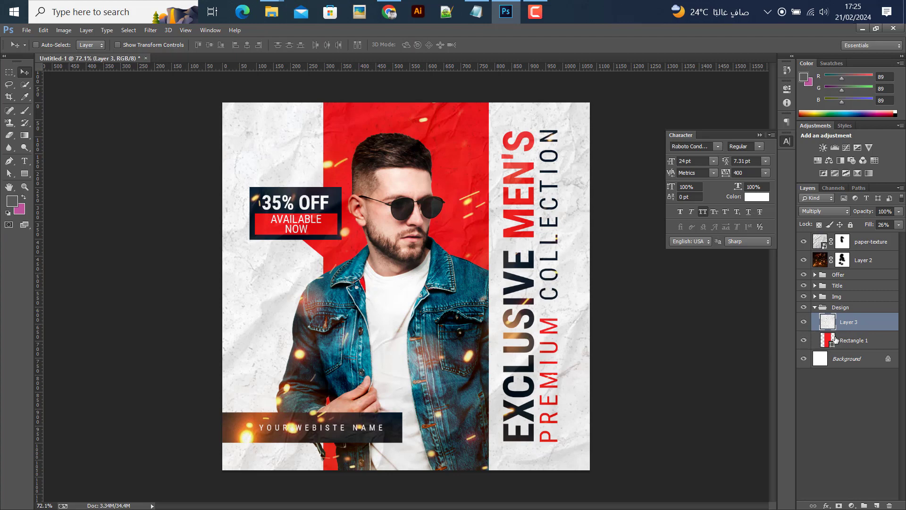
left_click(805, 322)
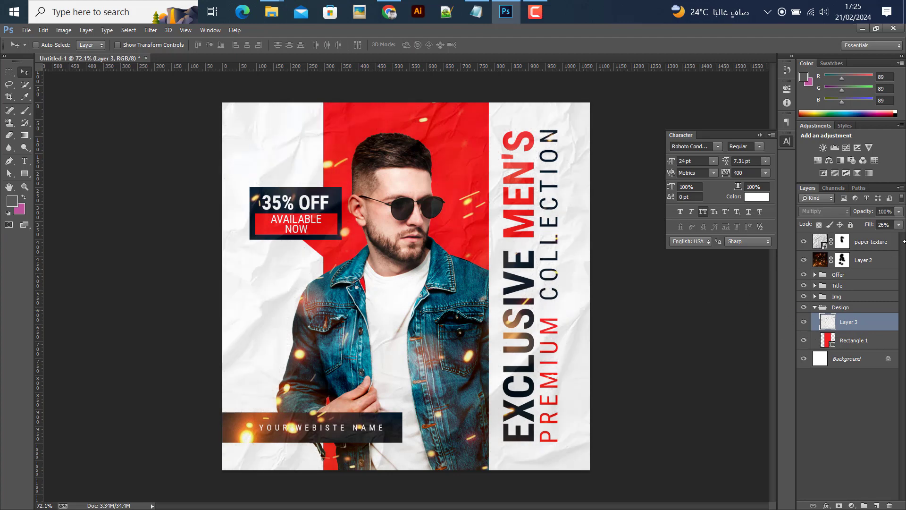
left_click(804, 322)
Group the paper-texture and sparks layers and name the group Texture
left_click(864, 260)
left_click(871, 242, "shift")
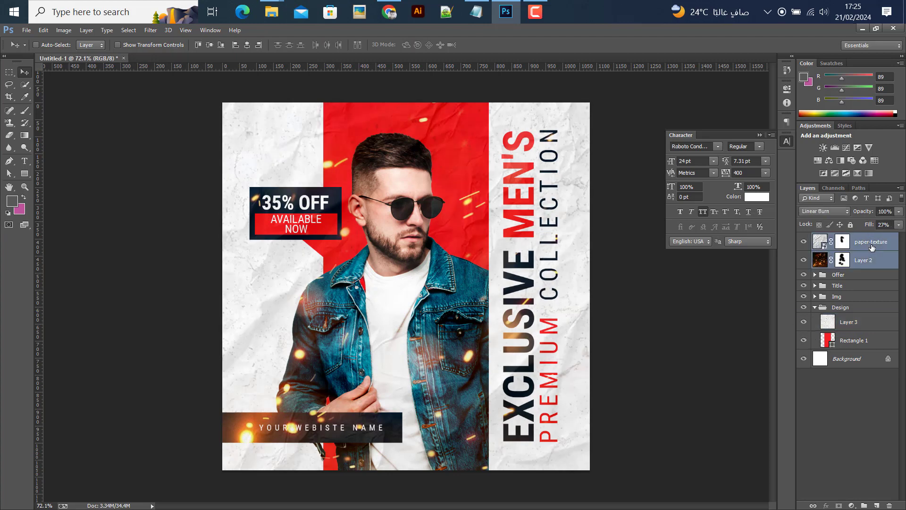
key("ctrl+g")
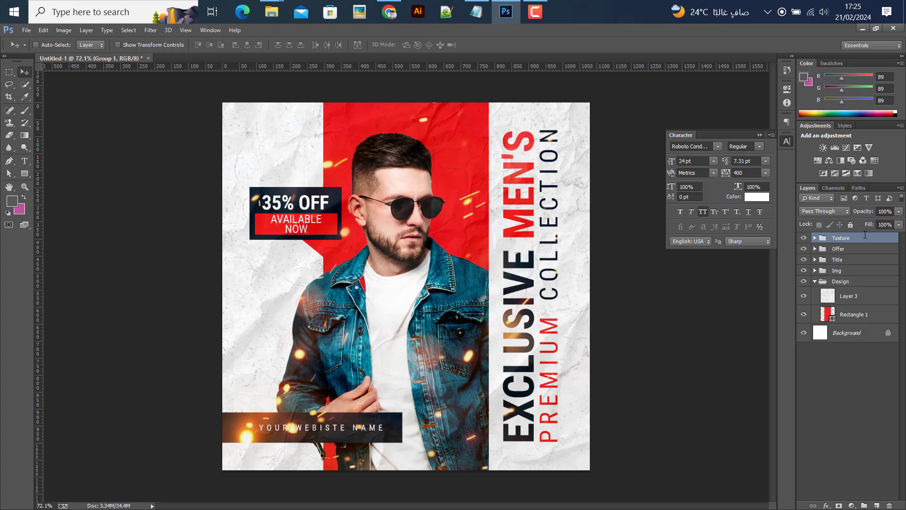
Collapse the Design group and leave the Texture group selected
left_click(815, 281)
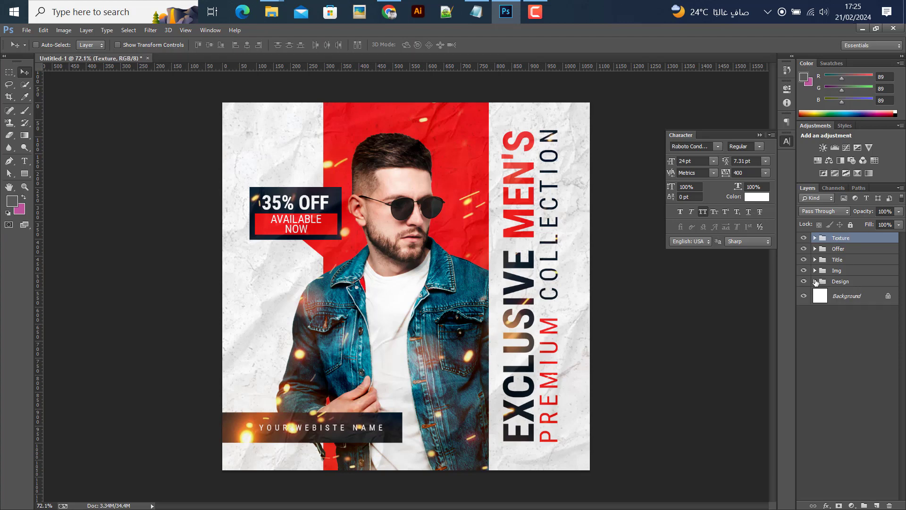
left_click(831, 282)
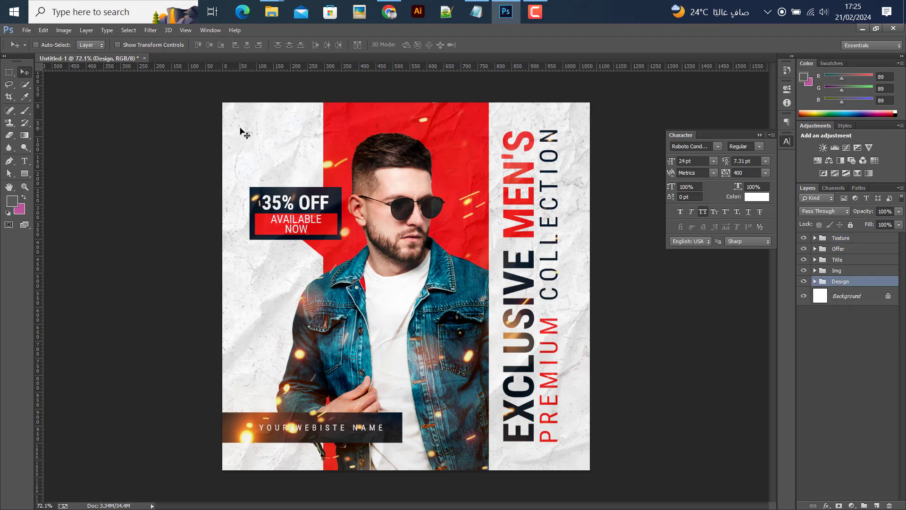
left_click(14, 72)
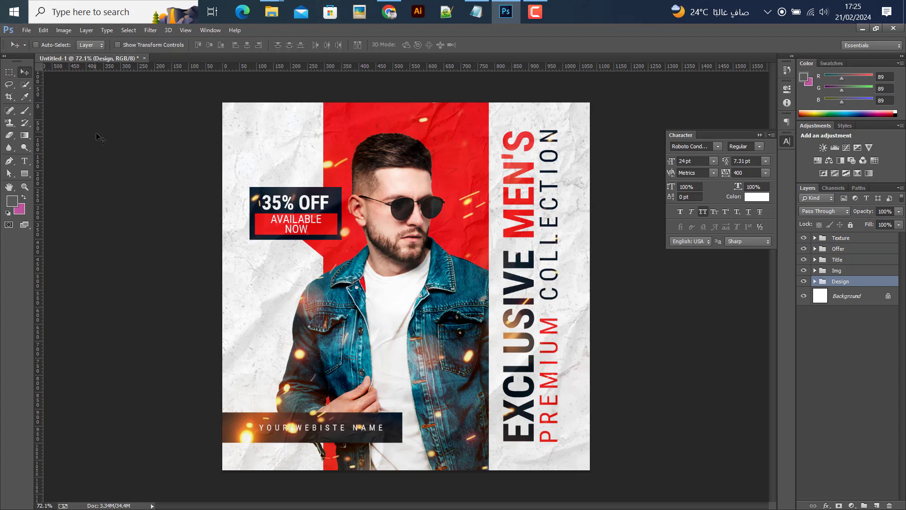
left_click(845, 239)
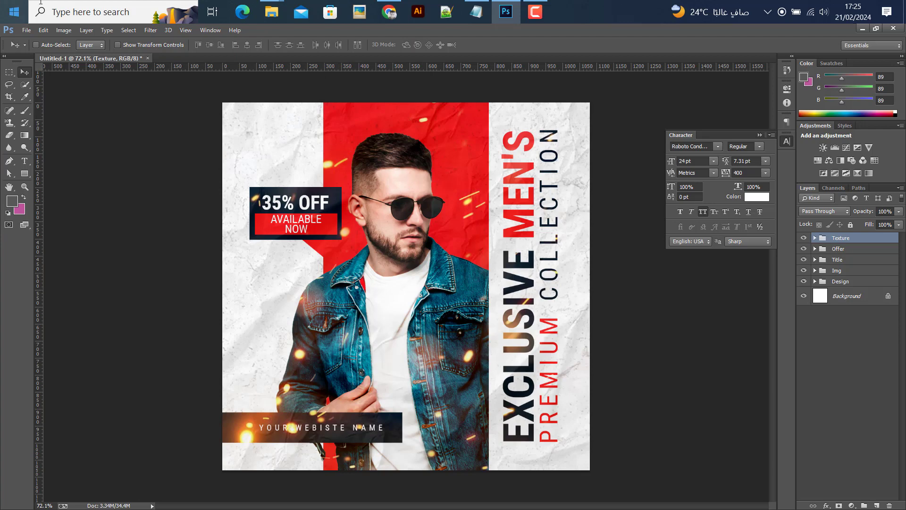
Add a Levels adjustment layer above the Texture group and set its shadow input level to 38
left_click(852, 505)
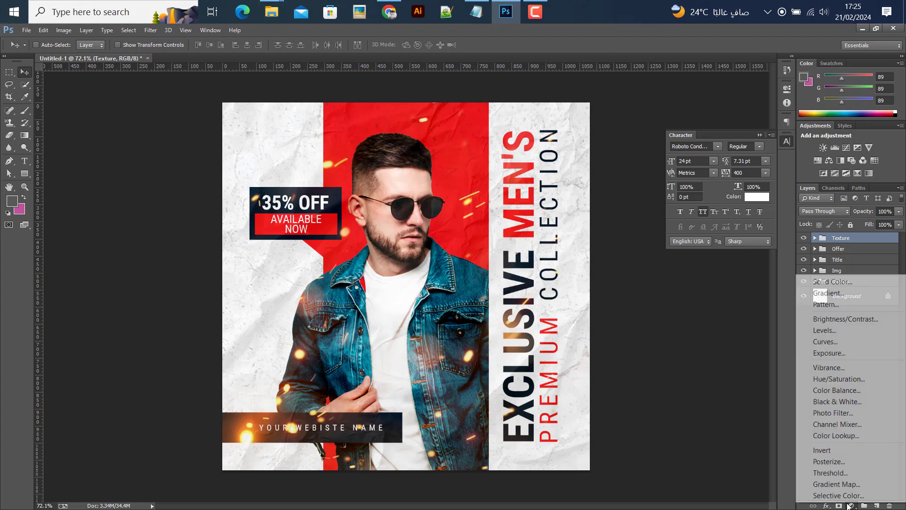
left_click(832, 330)
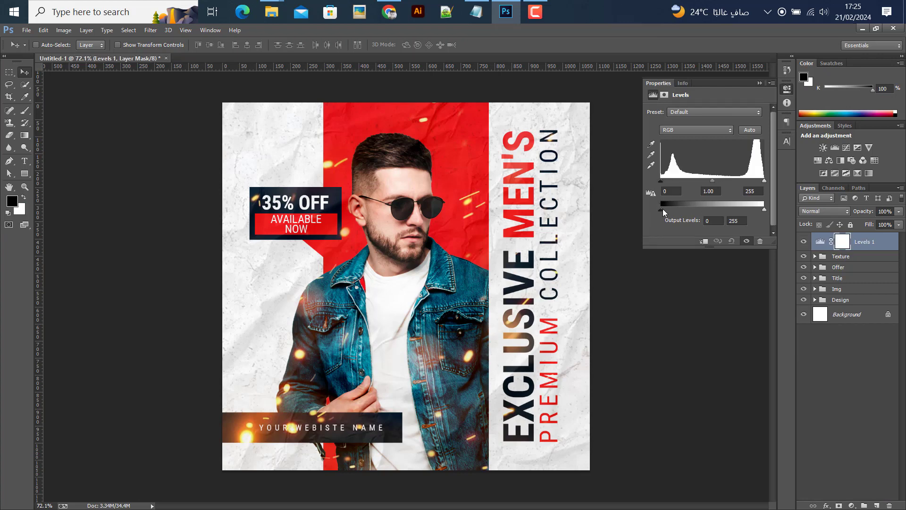
left_click_drag(662, 209, 679, 181)
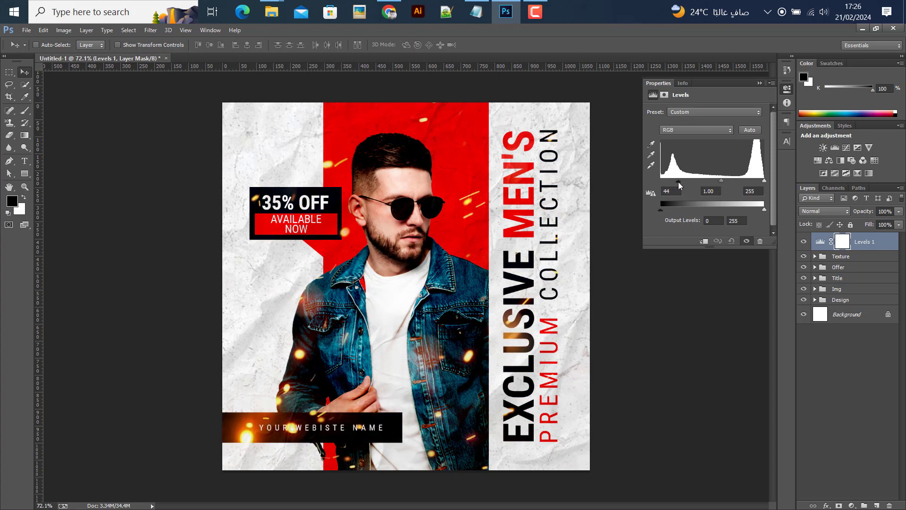
left_click_drag(676, 182, 675, 182)
left_click(820, 242)
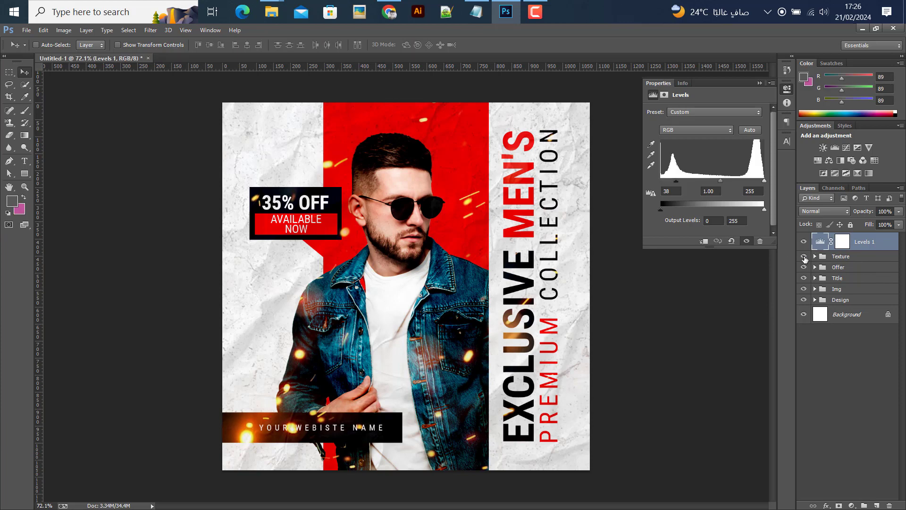
Expand the Texture group and move the Levels 1 layer's mask onto the group
left_click(804, 256)
left_click(814, 256)
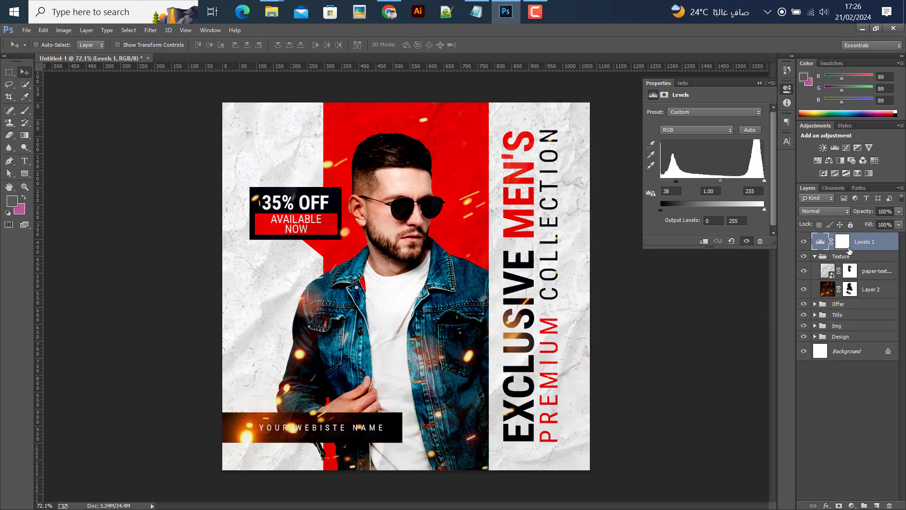
left_click_drag(850, 244, 850, 259)
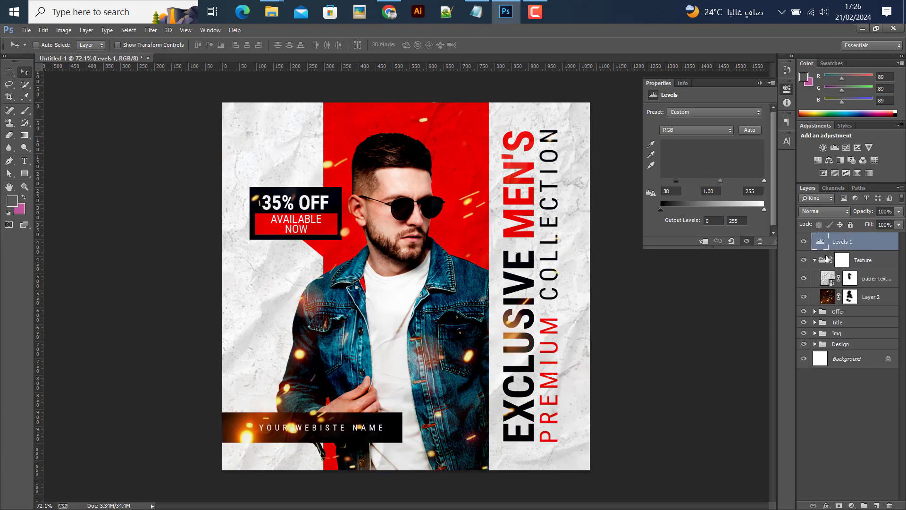
Compare the post with and without the Levels 1 adjustment, keep it shown and collapse its properties
left_click(803, 242)
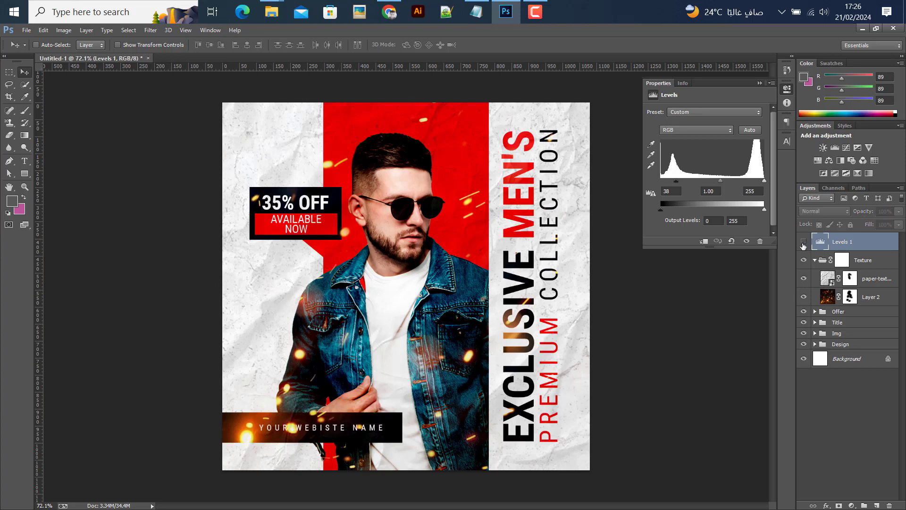
left_click(804, 242)
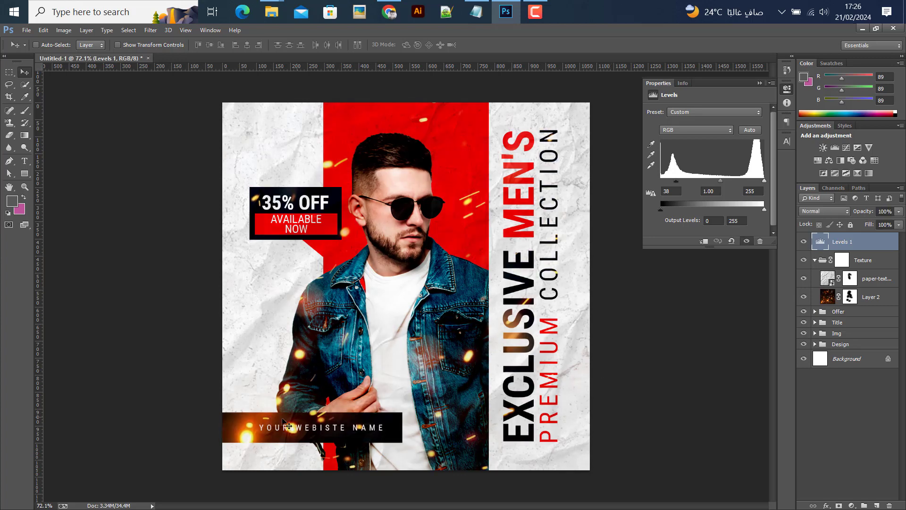
scroll(282, 419, "down", 1)
scroll(278, 418, "up", 2)
scroll(274, 418, "down", 1)
left_click(760, 84)
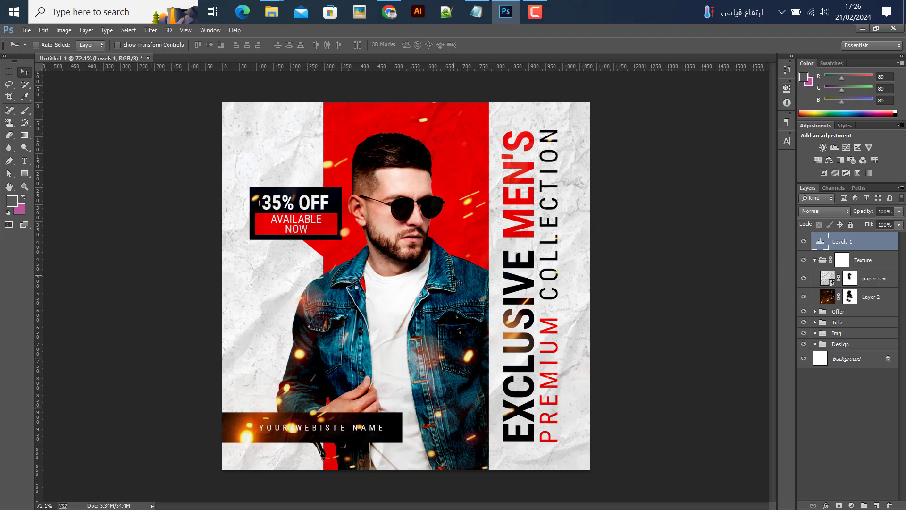